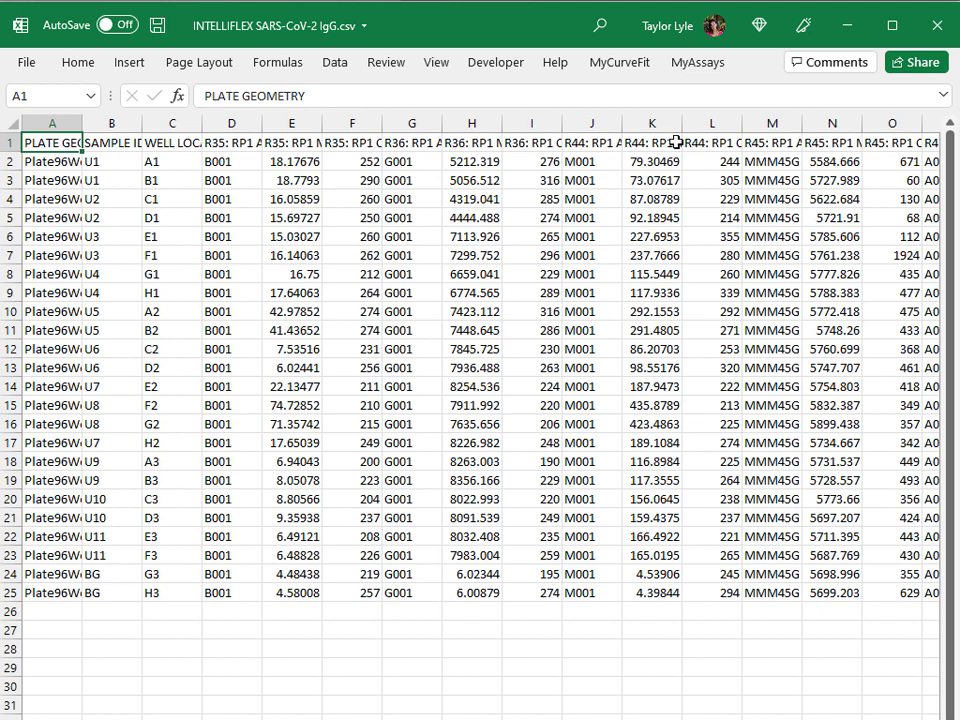
Step: Close the data spreadsheet and switch to MyAssays Explorer to start a new multiplex assay protocol with data from a file
click(937, 25)
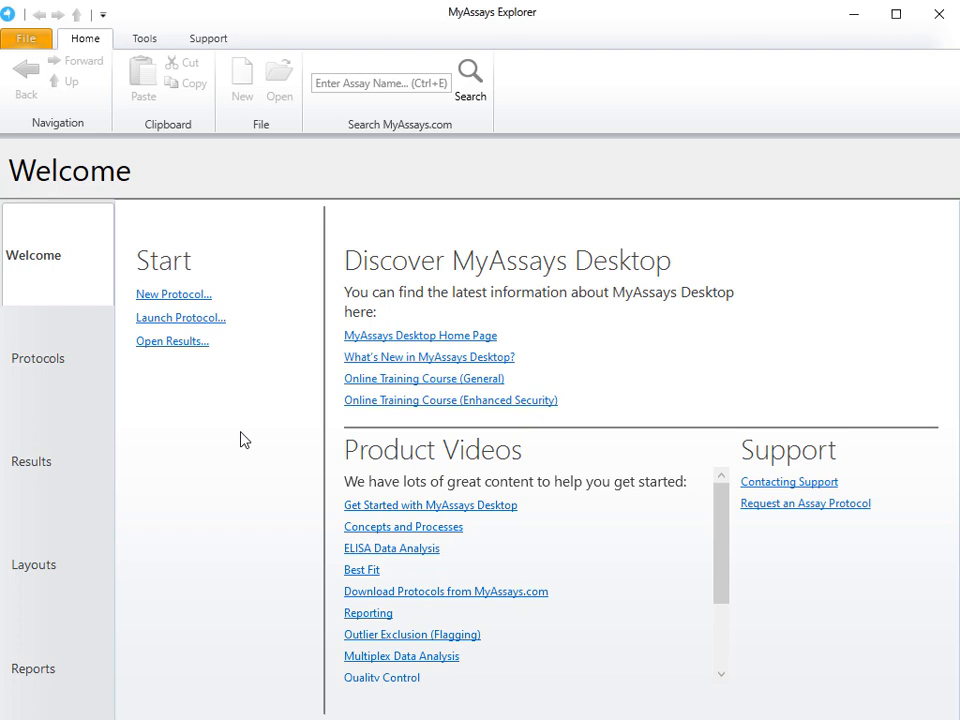
click(184, 296)
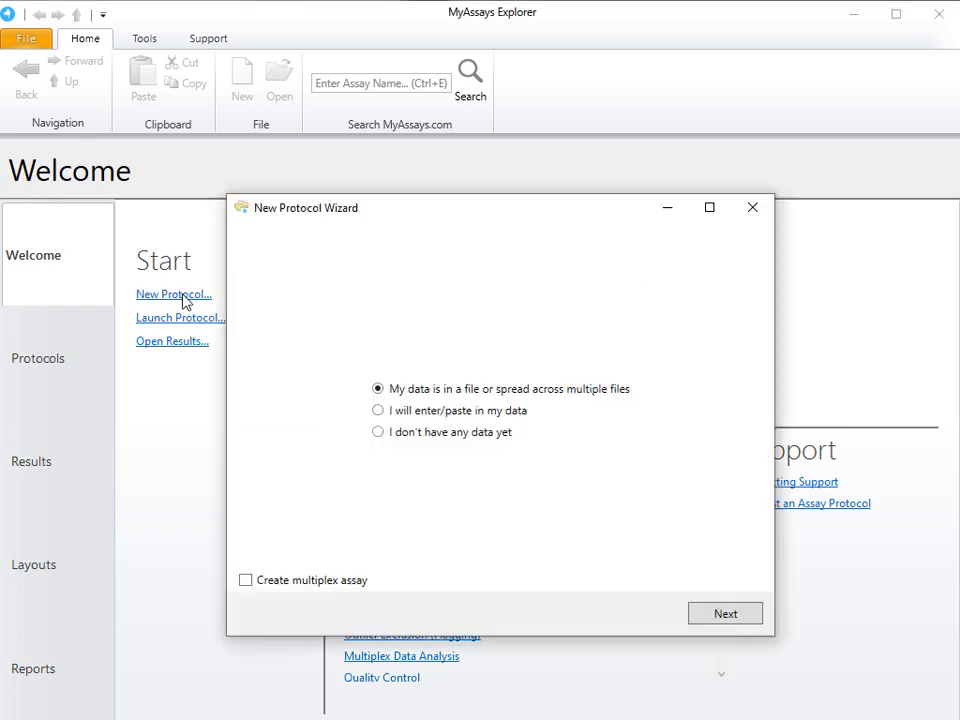
click(327, 588)
click(728, 614)
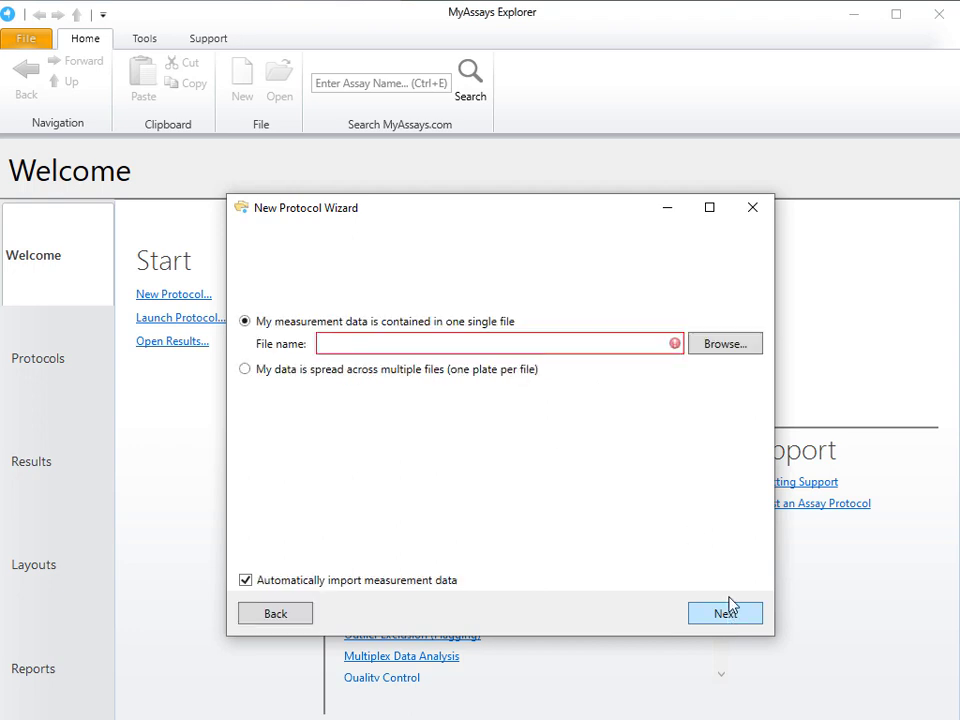
Step: Load INTELLIFLEX SARS-CoV-2 IgG.csv as the single measurement file and import it with the LuminexIntelliflex.MedianCount script
click(733, 347)
click(375, 298)
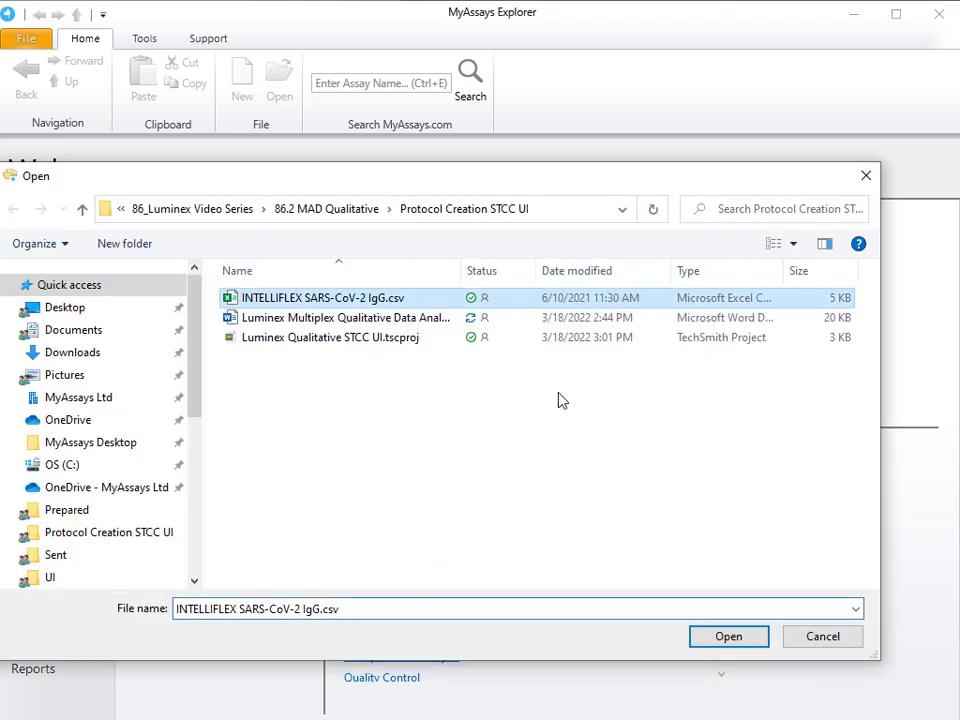
click(722, 638)
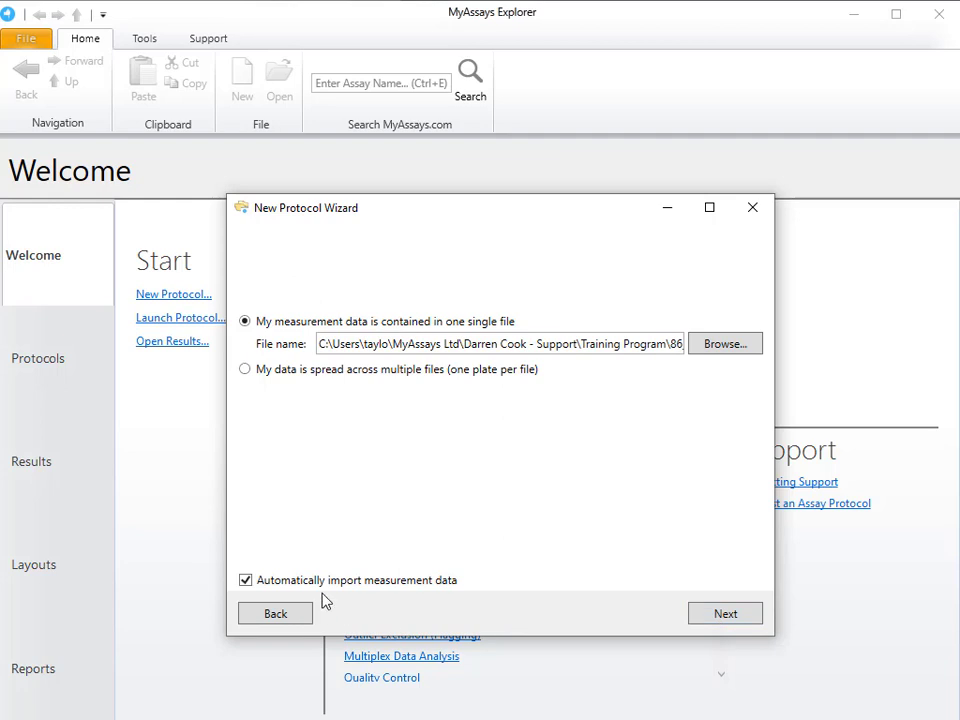
click(724, 614)
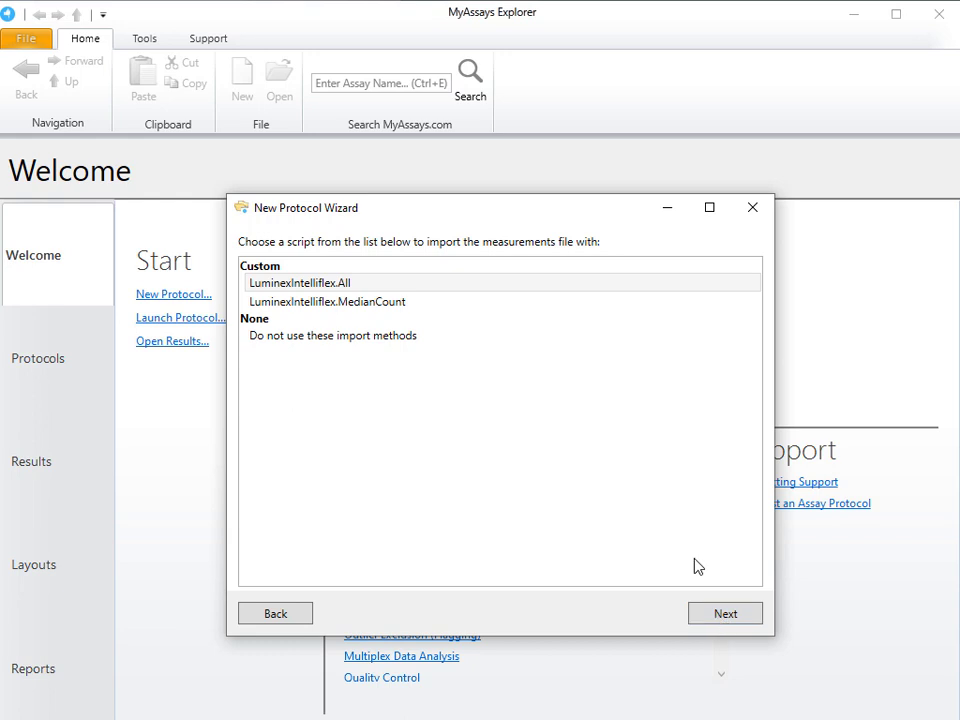
click(496, 302)
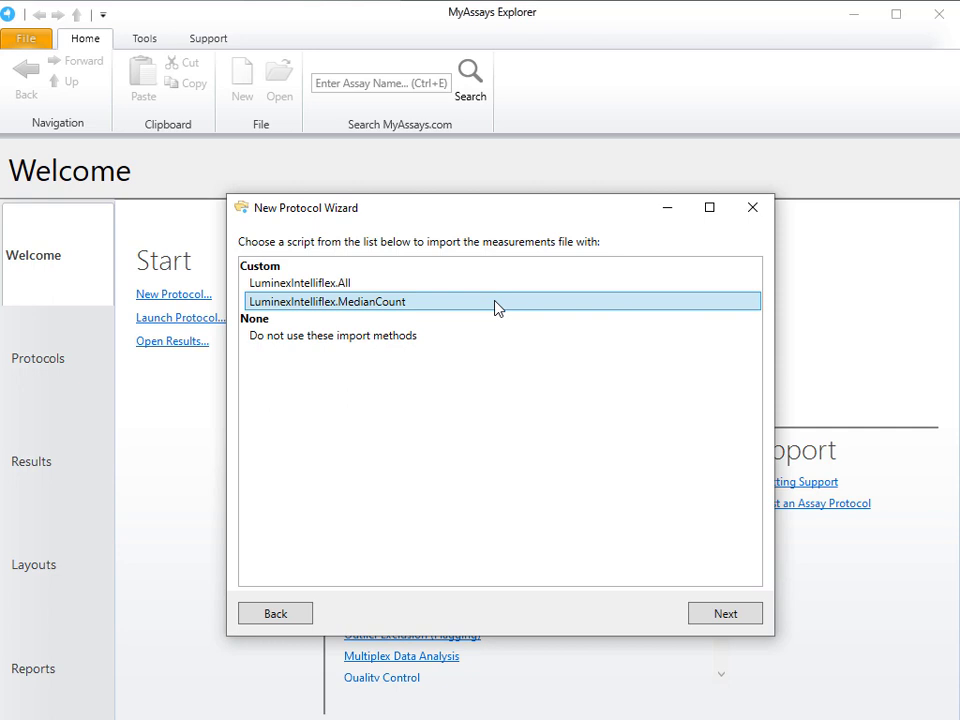
click(711, 621)
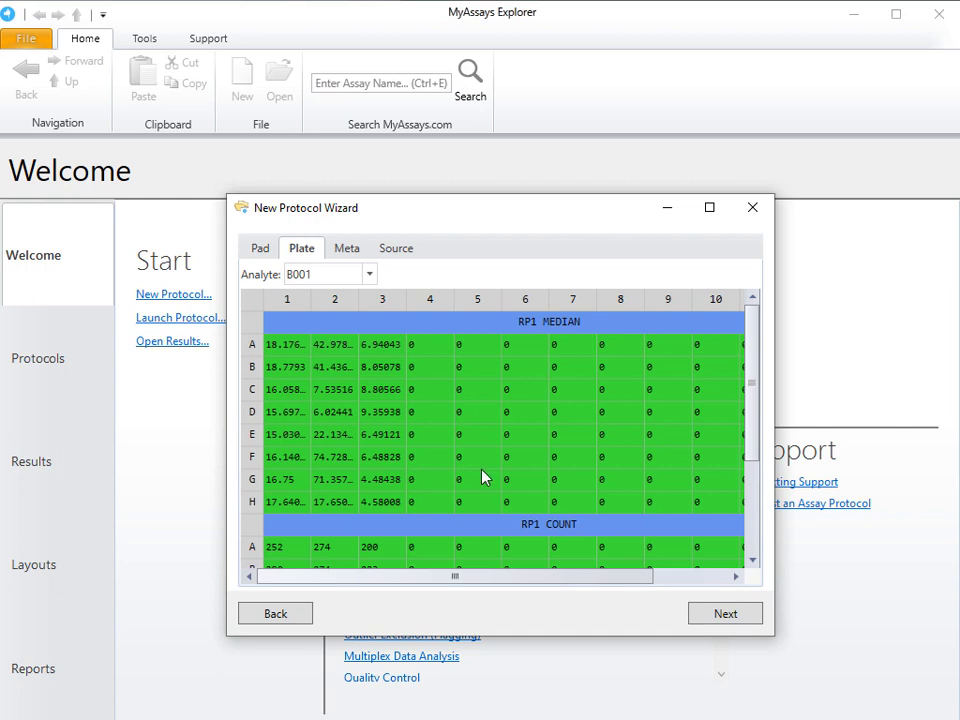
Step: Examine the imported median and count plate data for analytes B001, A001 and G001, and the file's metadata
scroll(437, 452, down, 2)
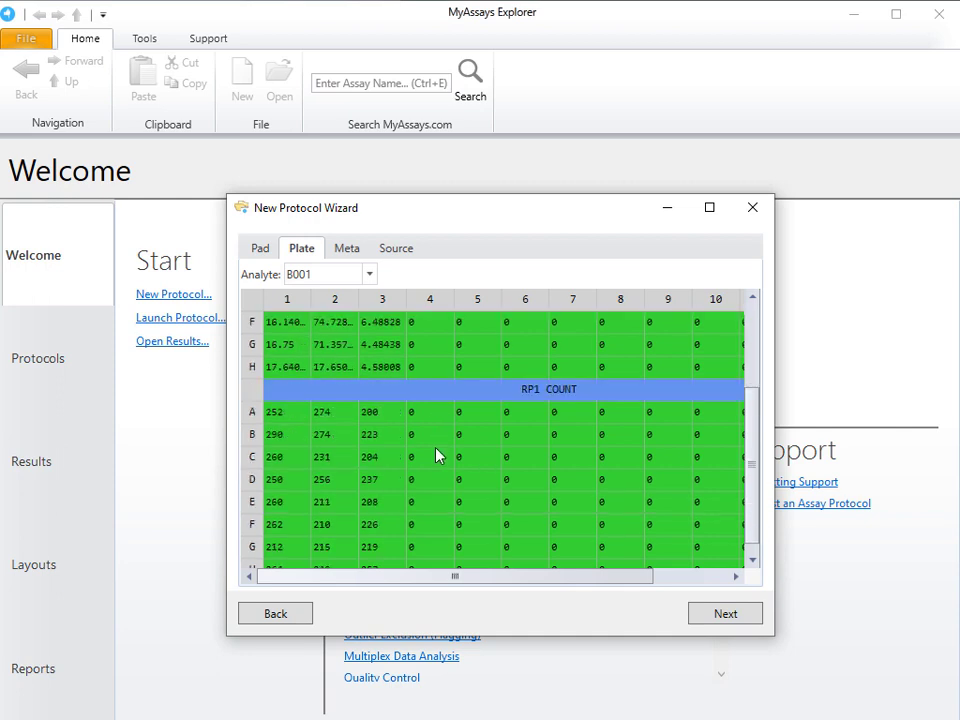
scroll(437, 456, down, 1)
scroll(437, 456, up, 3)
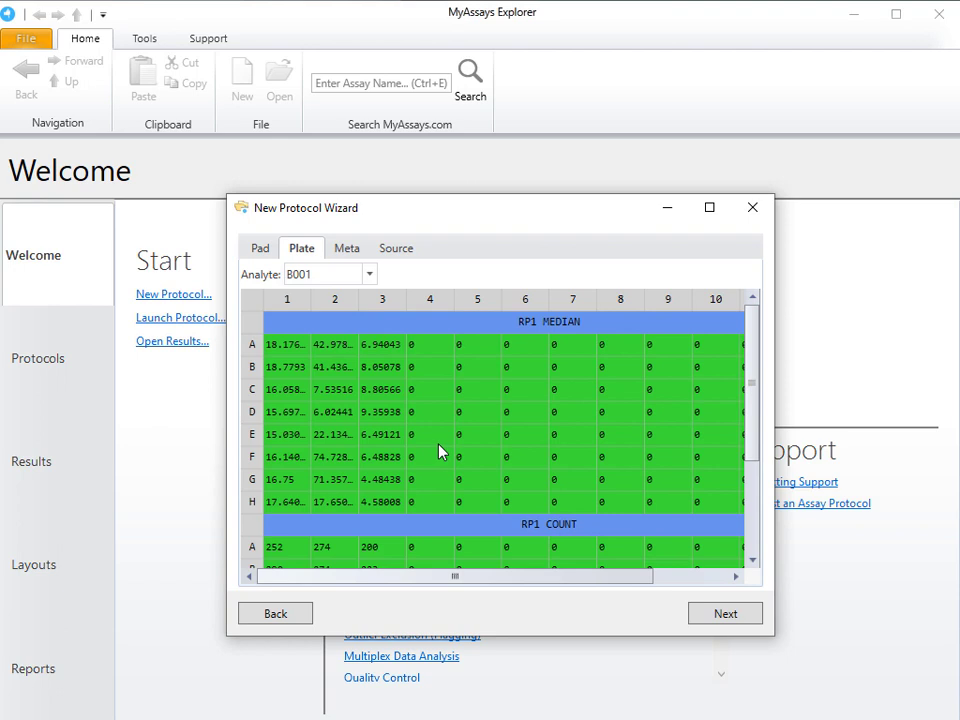
click(369, 274)
click(364, 385)
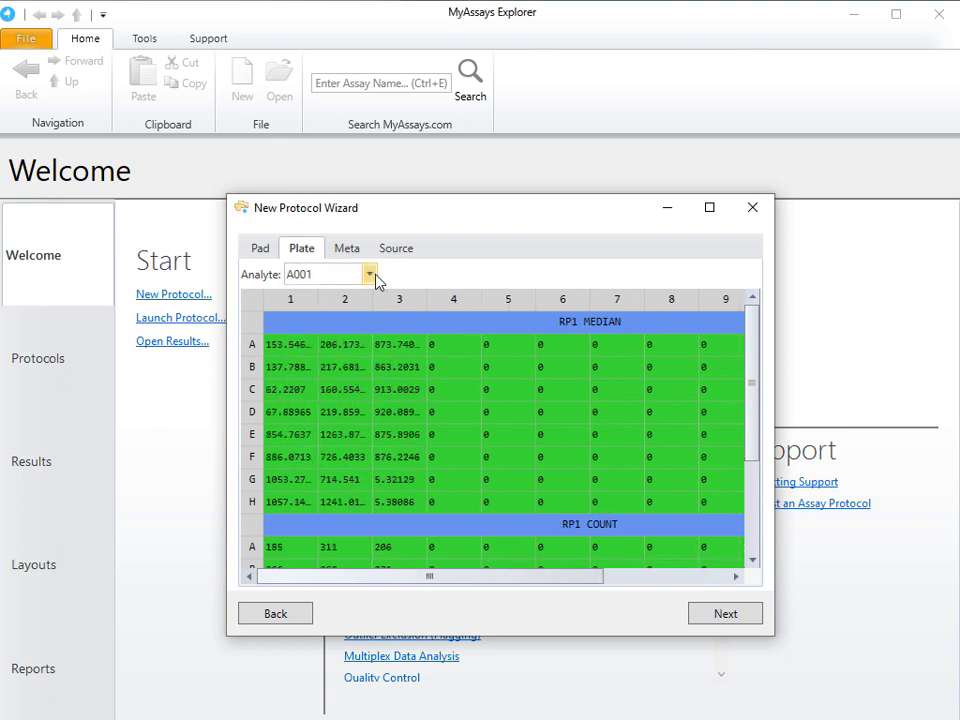
click(370, 274)
click(351, 322)
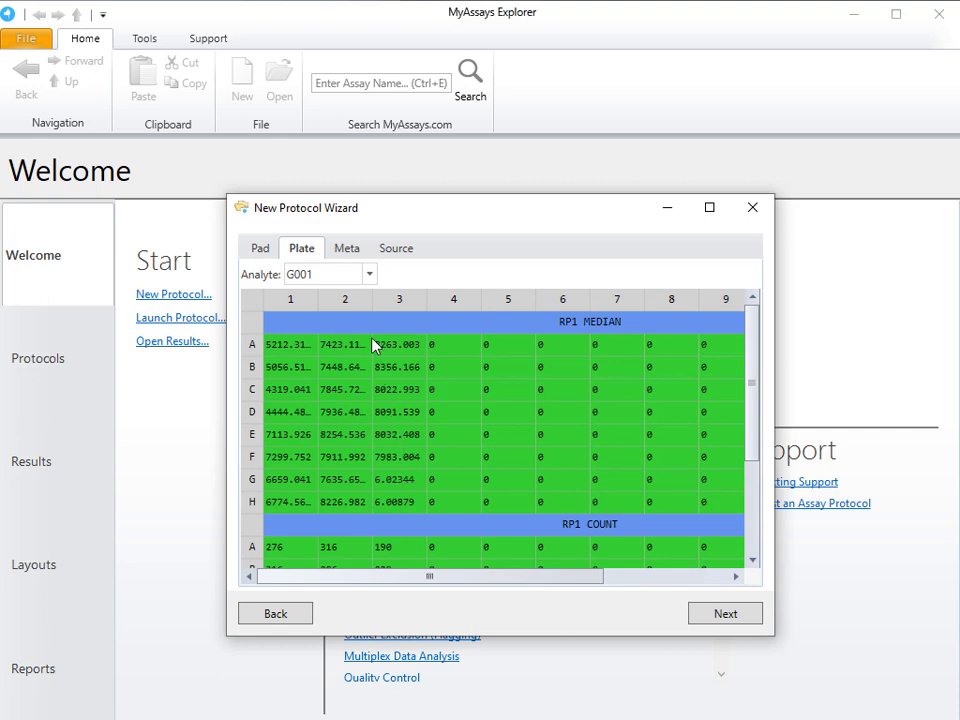
click(353, 255)
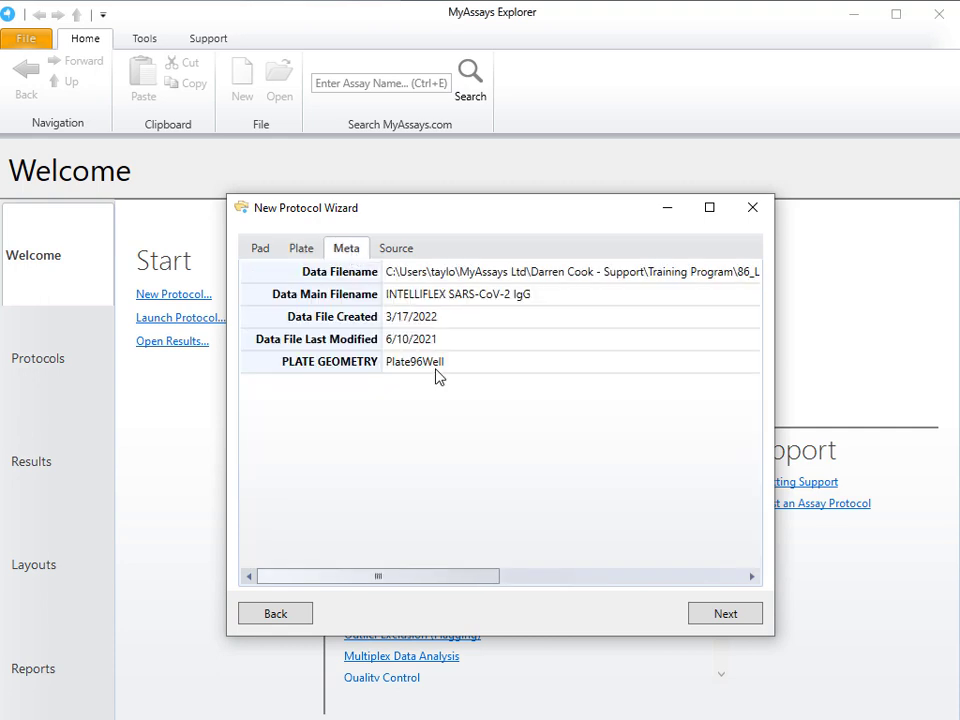
Step: Keep Unknown and Blank as the sample types and apply the layout with unknowns 1–11 in duplicate and Blank1 in G3–H3
click(734, 618)
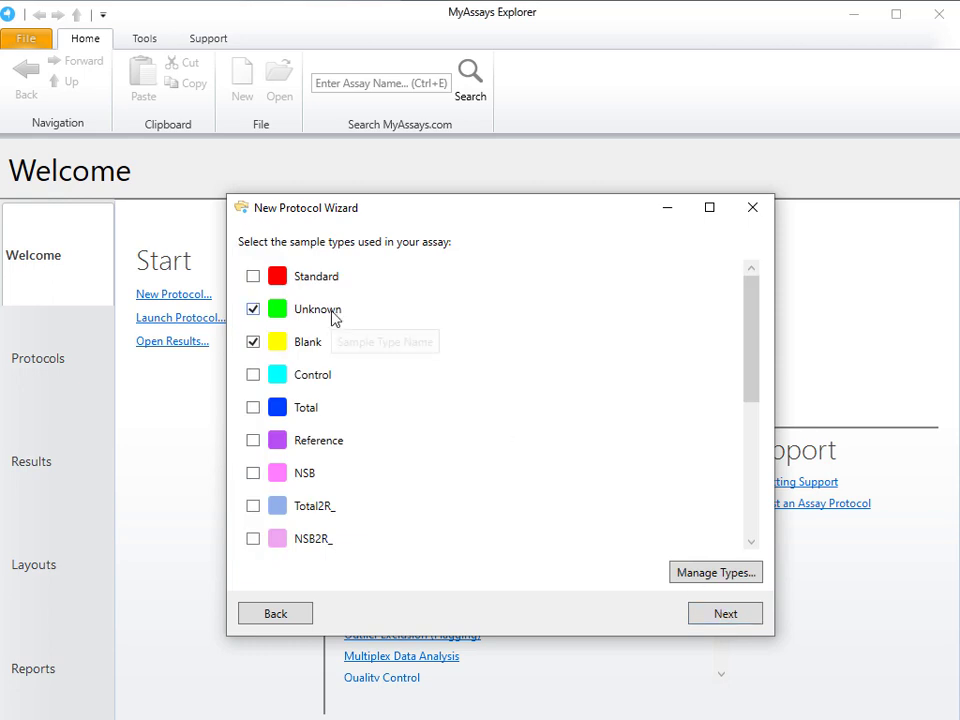
click(722, 618)
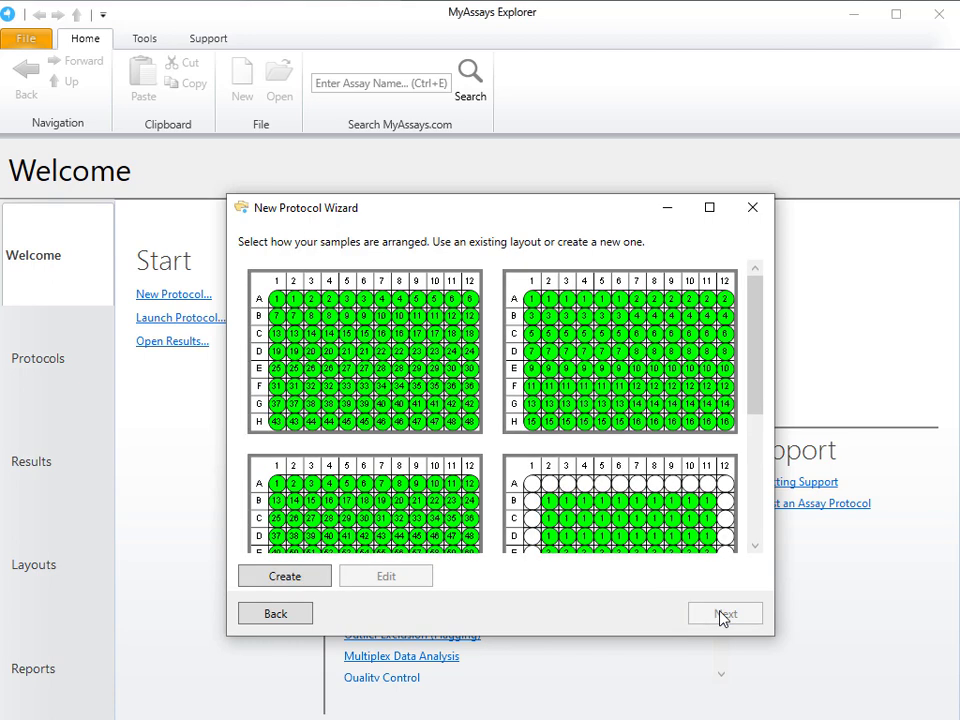
scroll(621, 471, down, 5)
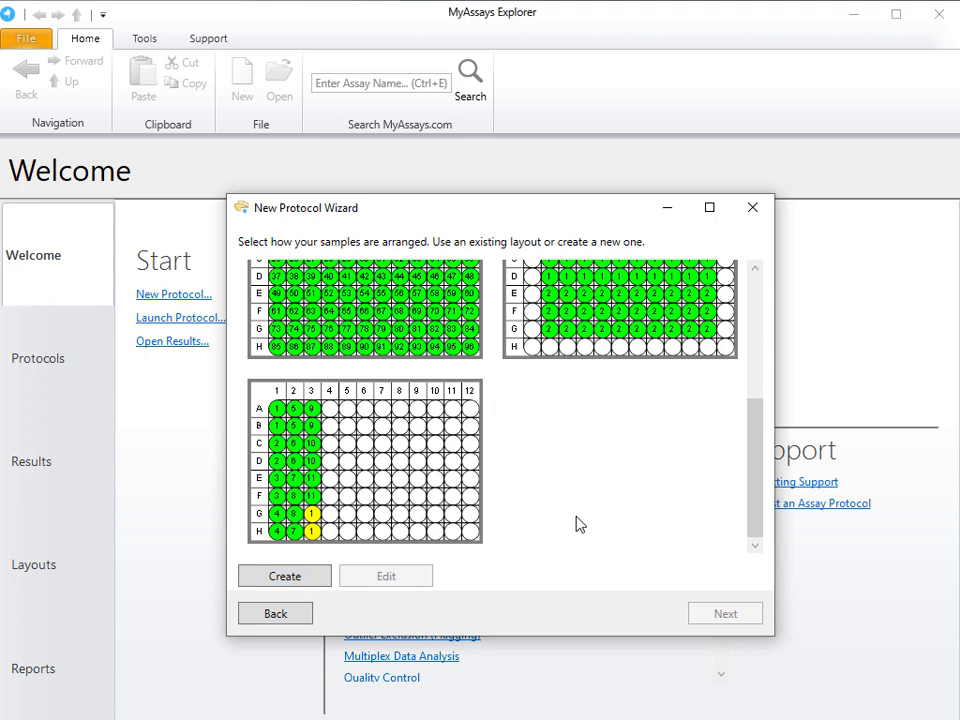
click(433, 483)
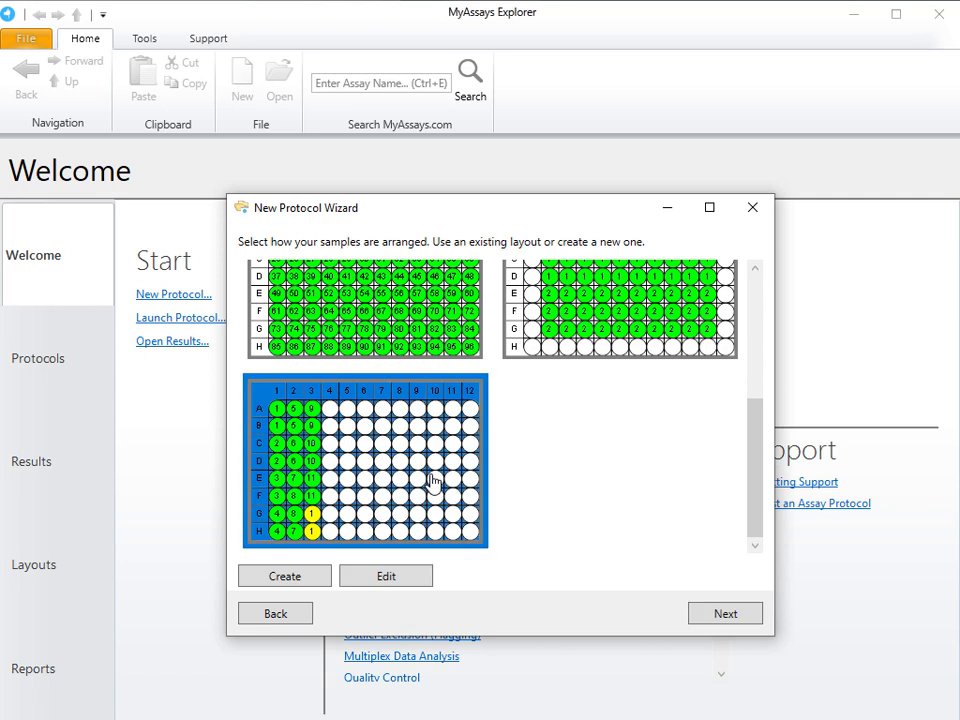
click(729, 617)
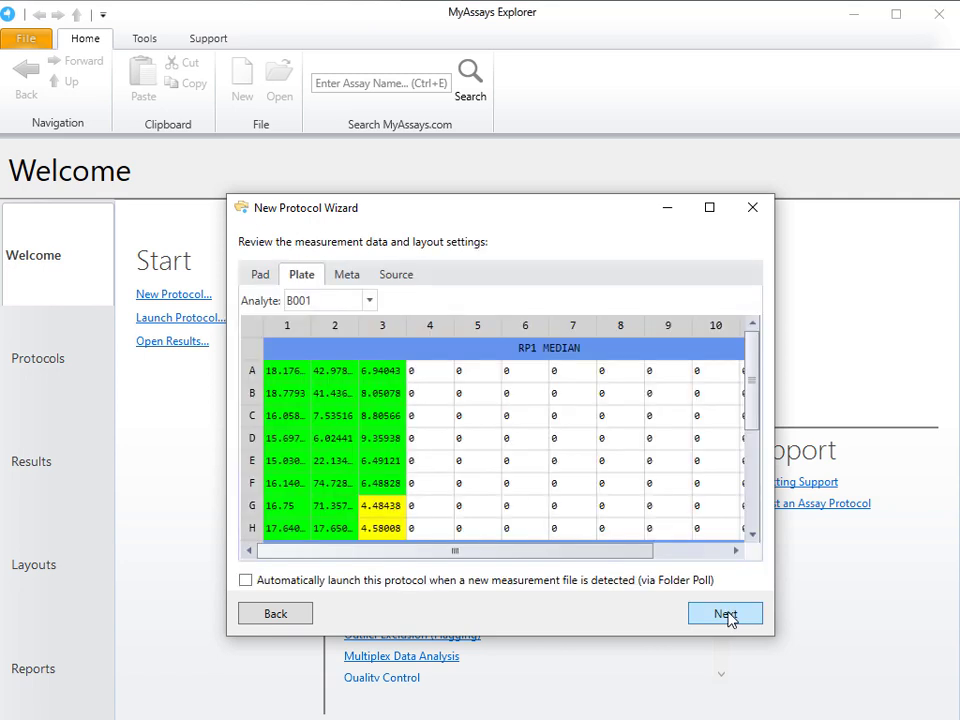
Step: Review the measurement data with the layout applied for analytes B001 and M001
scroll(482, 461, down, 3)
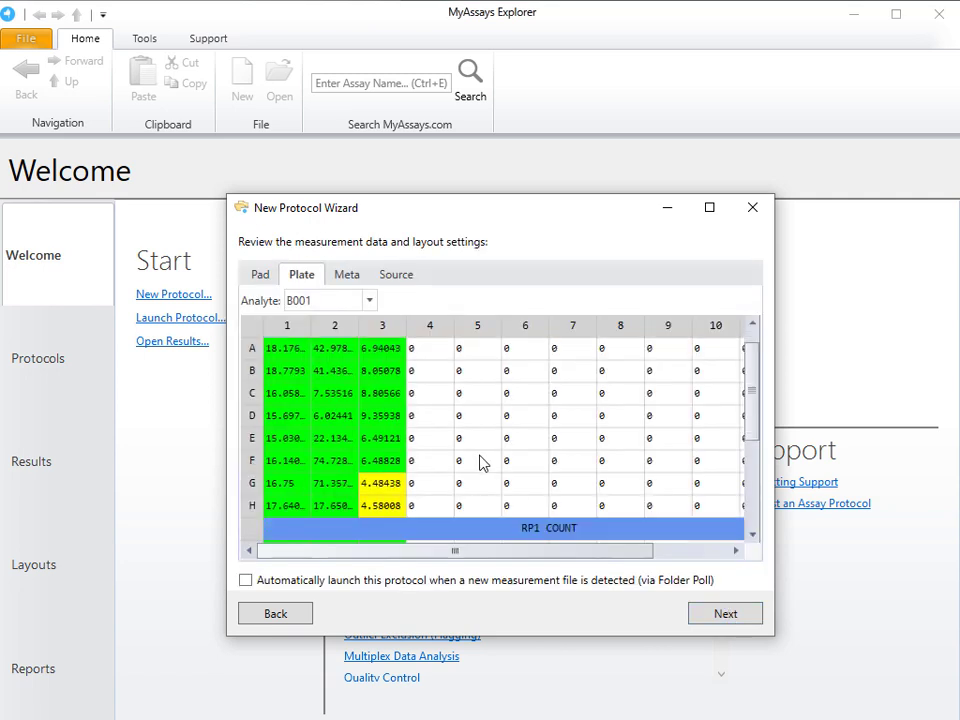
scroll(482, 470, down, 1)
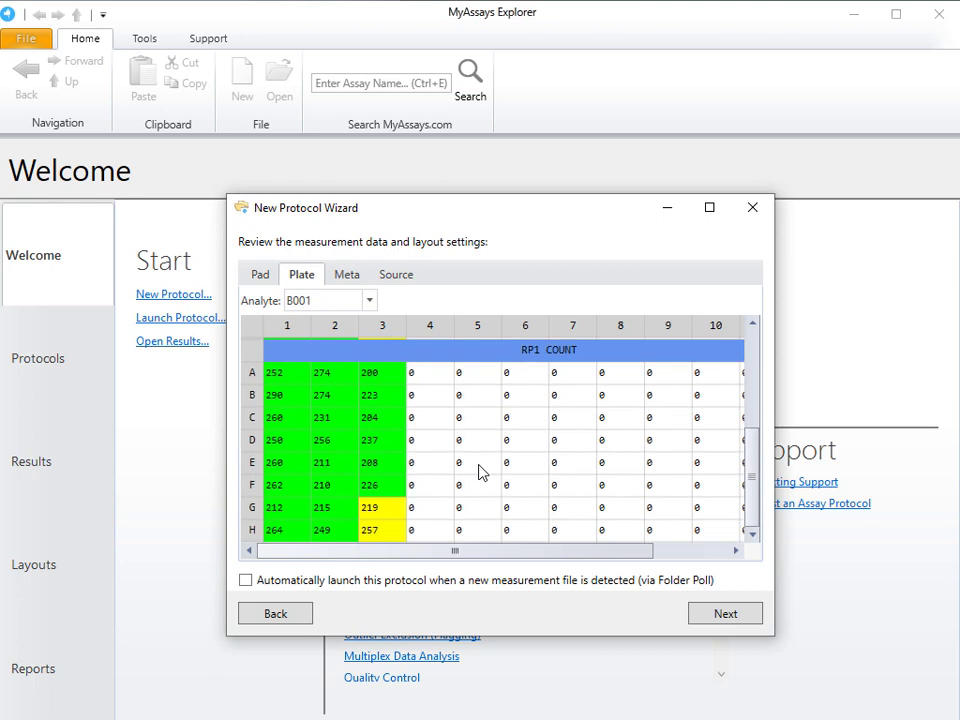
click(345, 303)
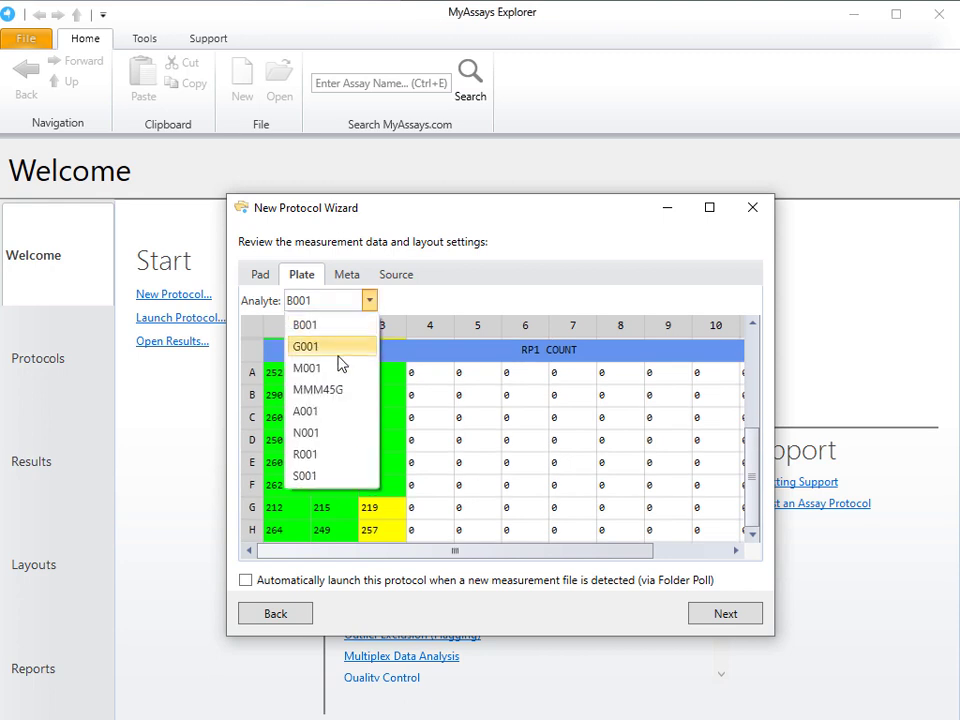
click(398, 367)
click(369, 300)
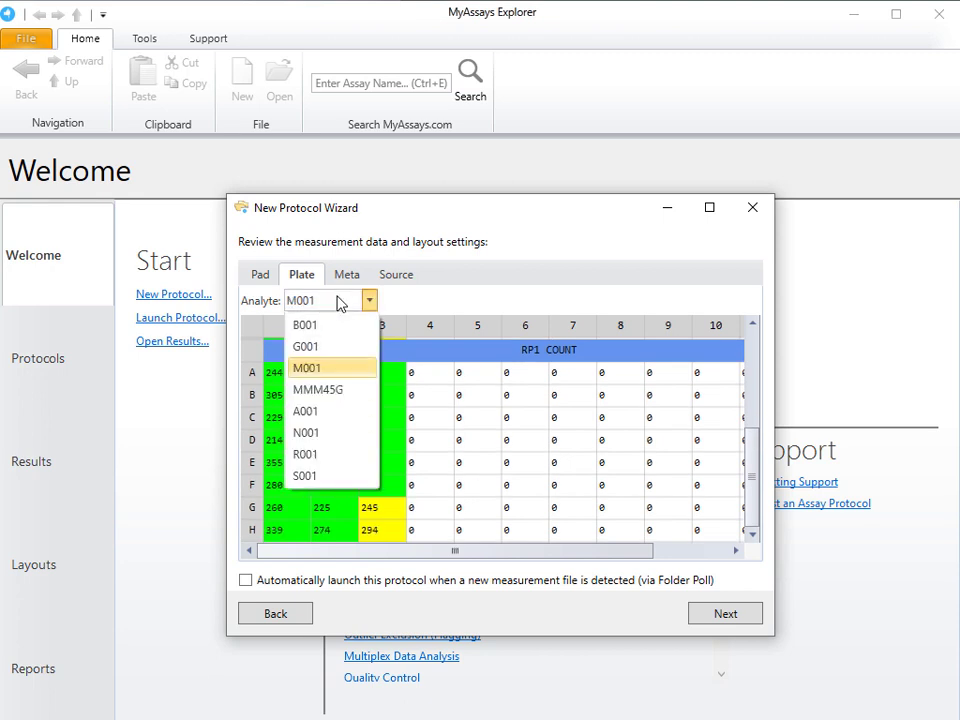
click(399, 327)
Step: Name the protocol INTELLIFLEX SARS-CoV-2 Multi-Analyte IgG, then create and launch it
click(746, 618)
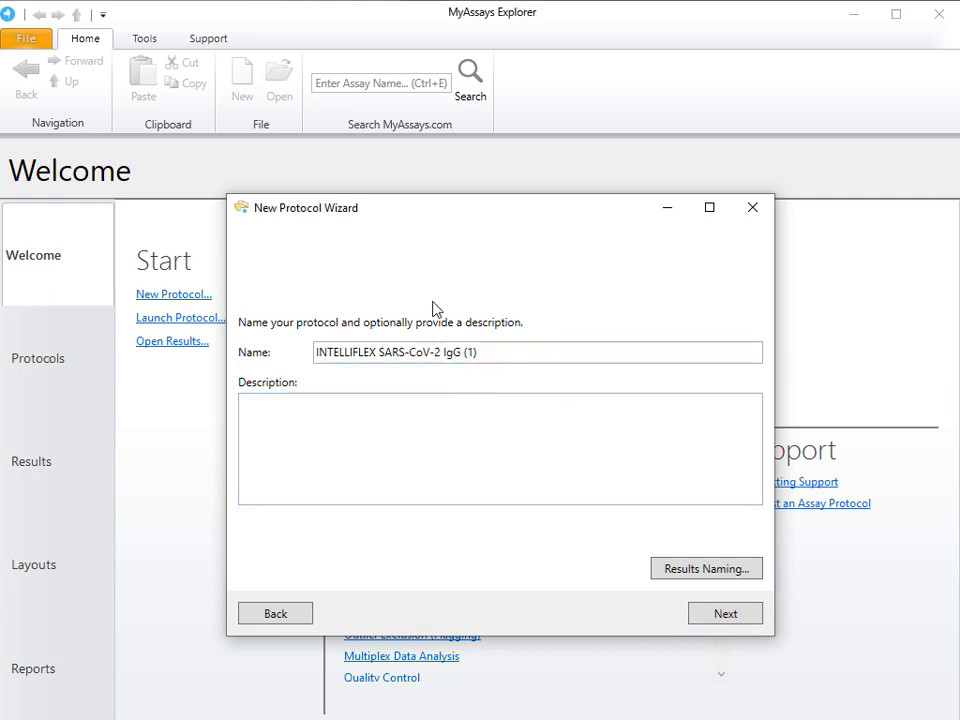
double_click(489, 356)
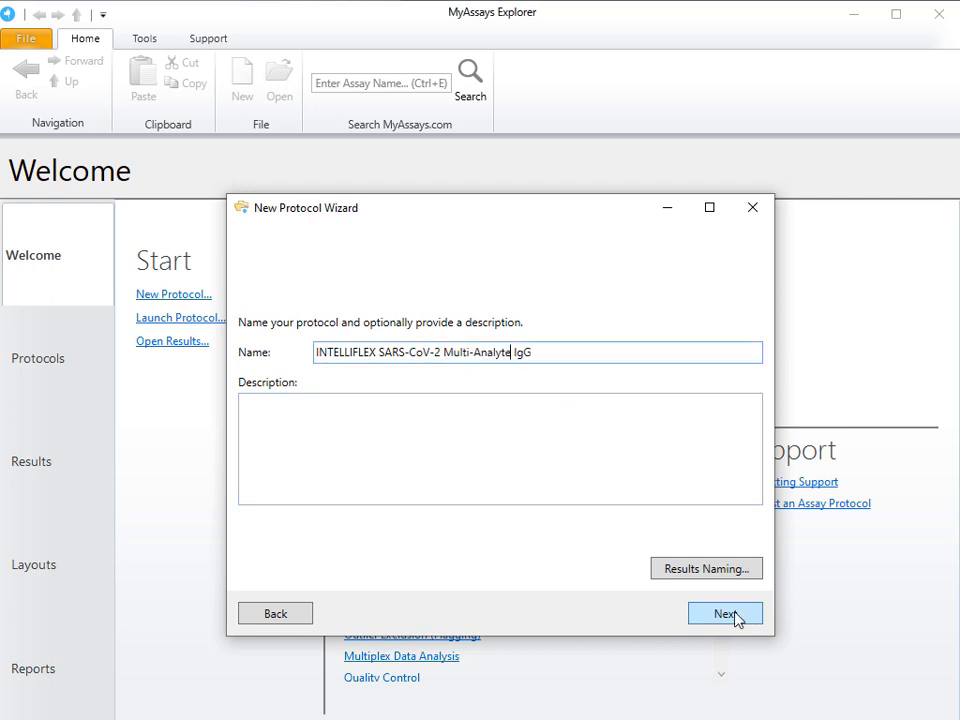
click(736, 617)
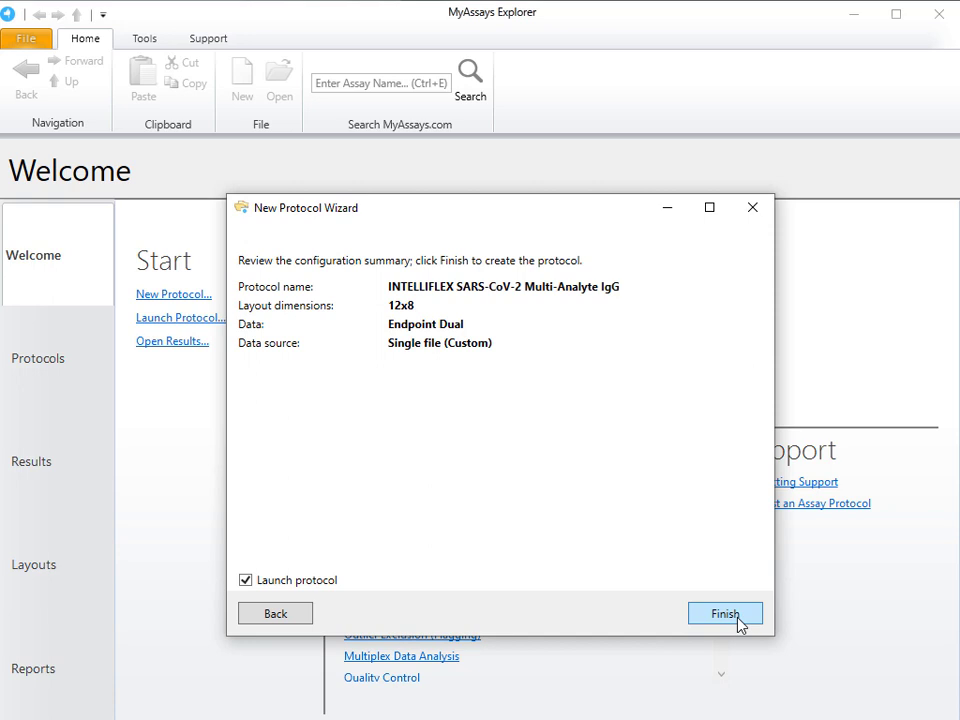
click(740, 618)
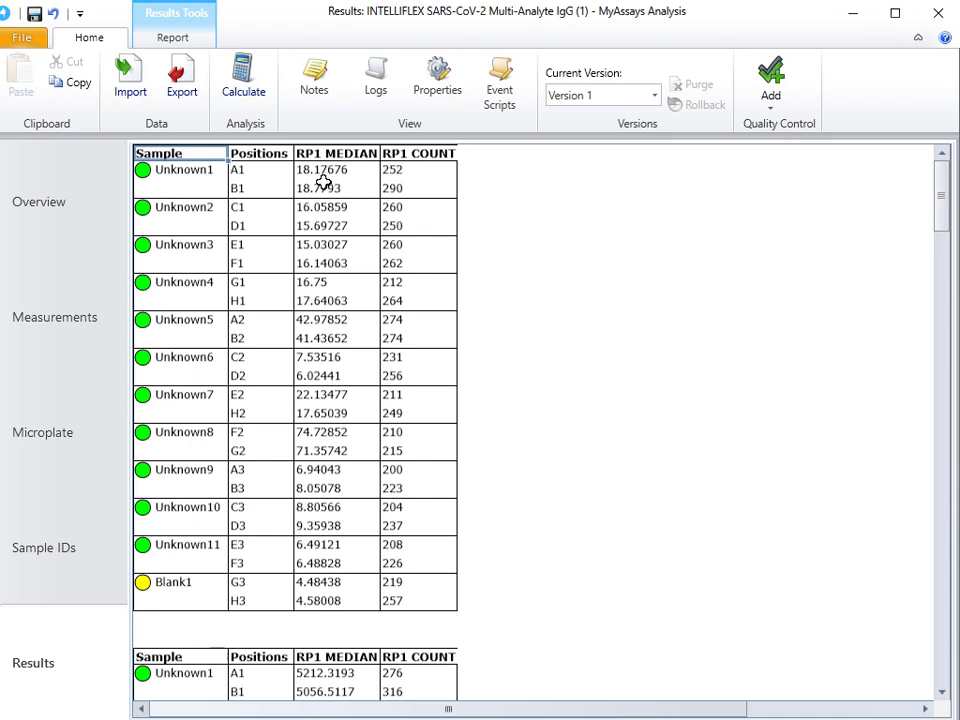
Step: Look through the results tables and set the title of the report's SampleTable1 to {AnalyteName}
scroll(555, 204, down, 15)
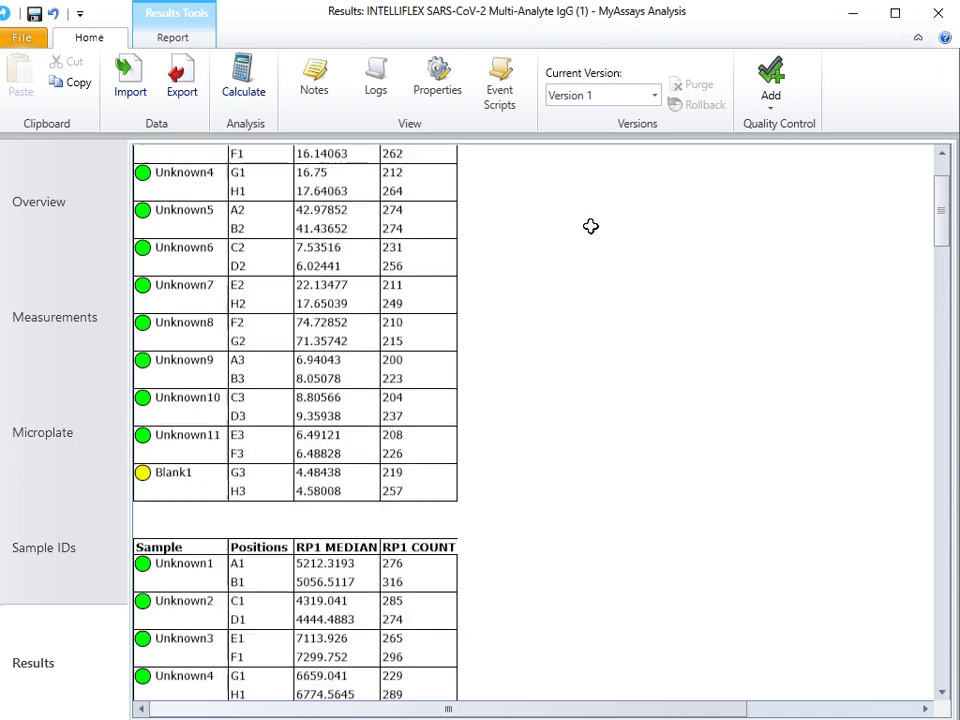
scroll(584, 232, down, 7)
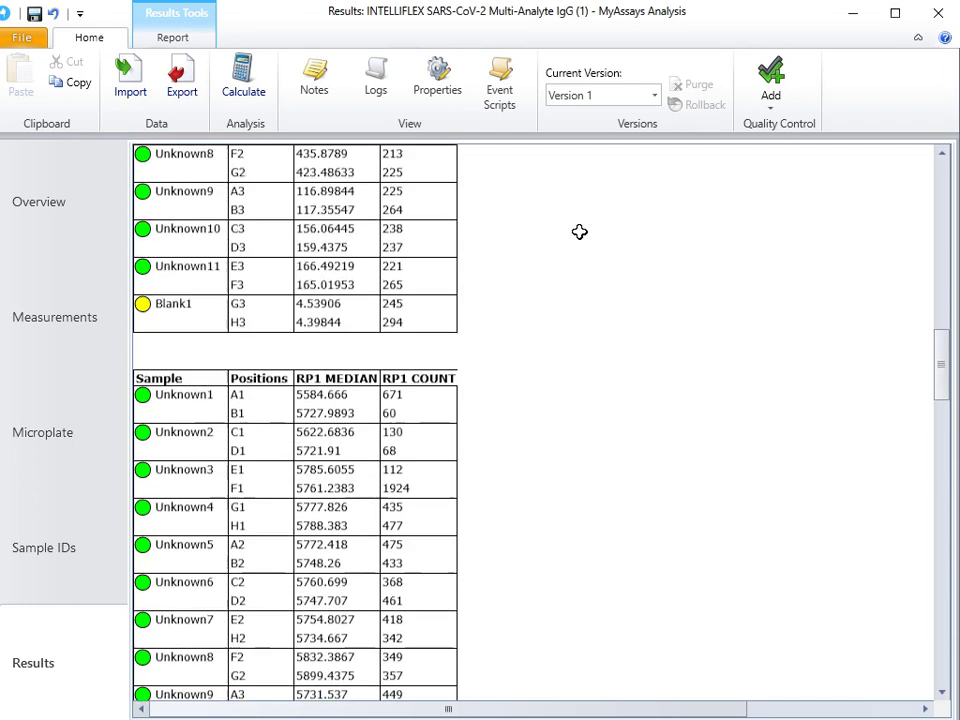
scroll(581, 232, up, 15)
scroll(580, 232, up, 8)
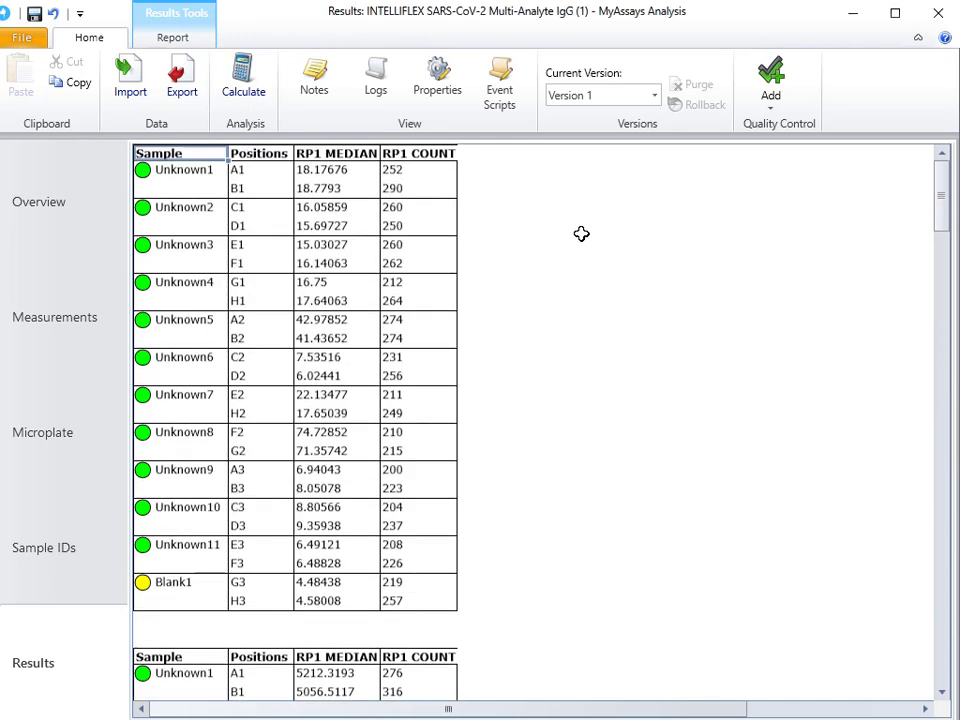
click(441, 95)
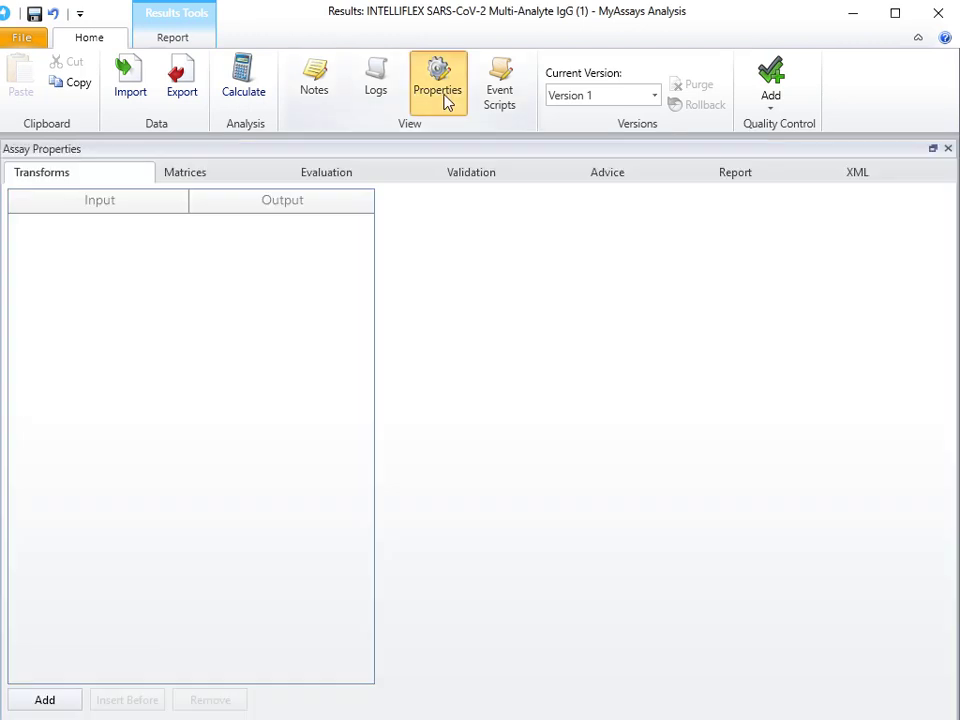
click(731, 174)
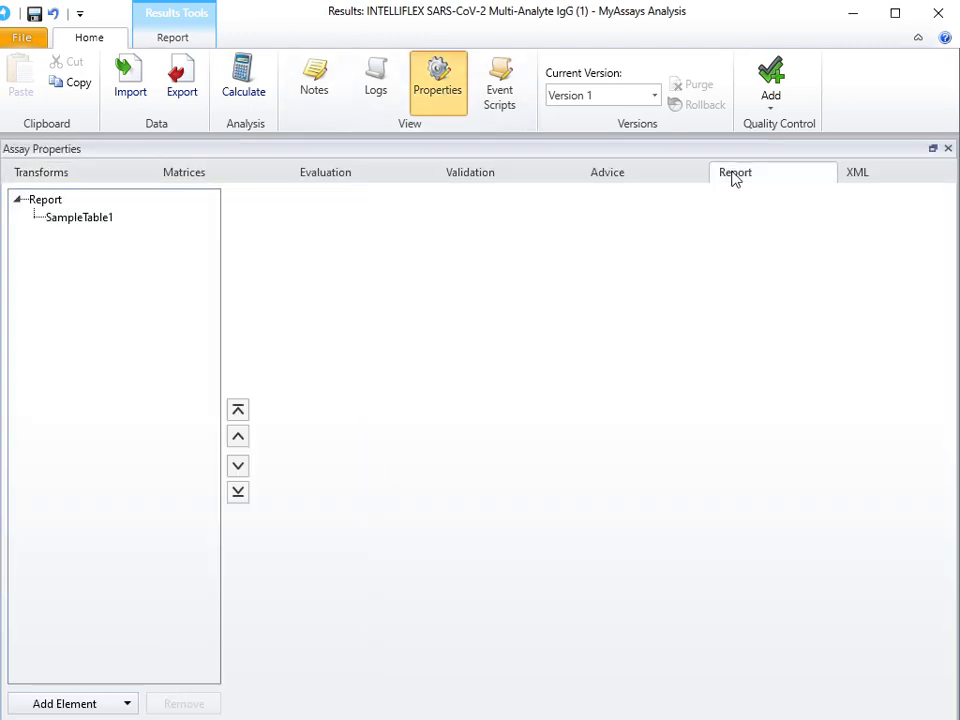
click(97, 224)
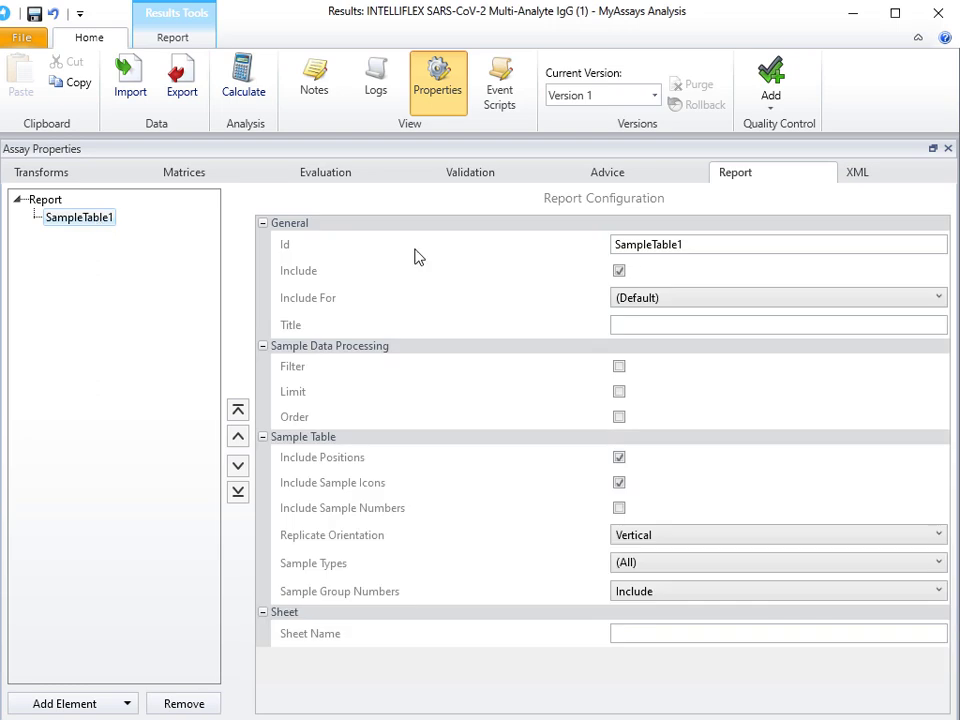
click(651, 323)
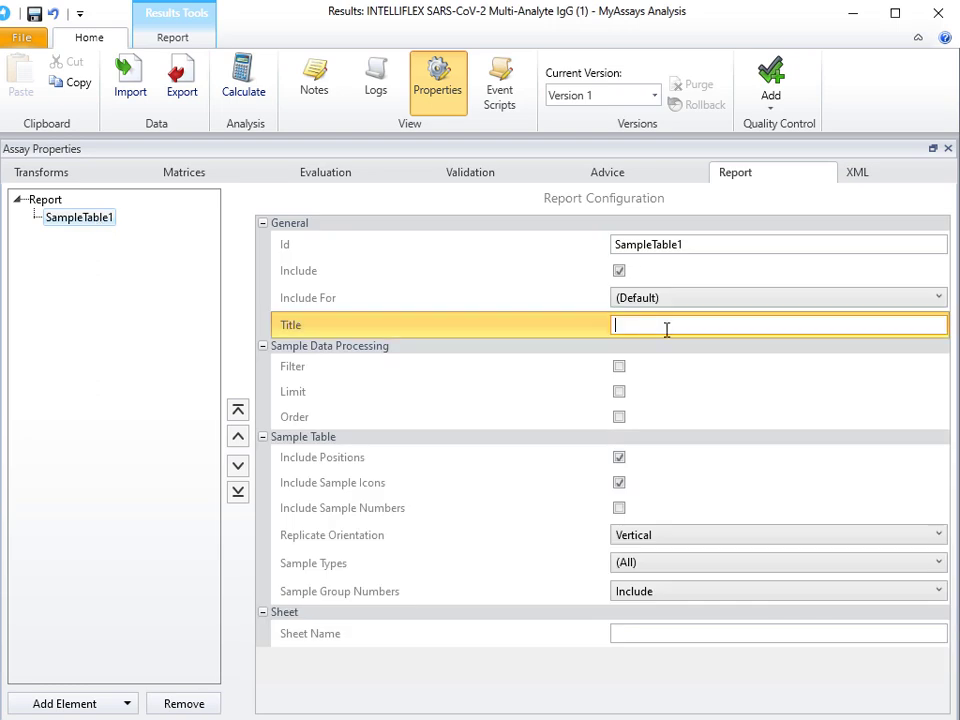
text({AnalyteName})
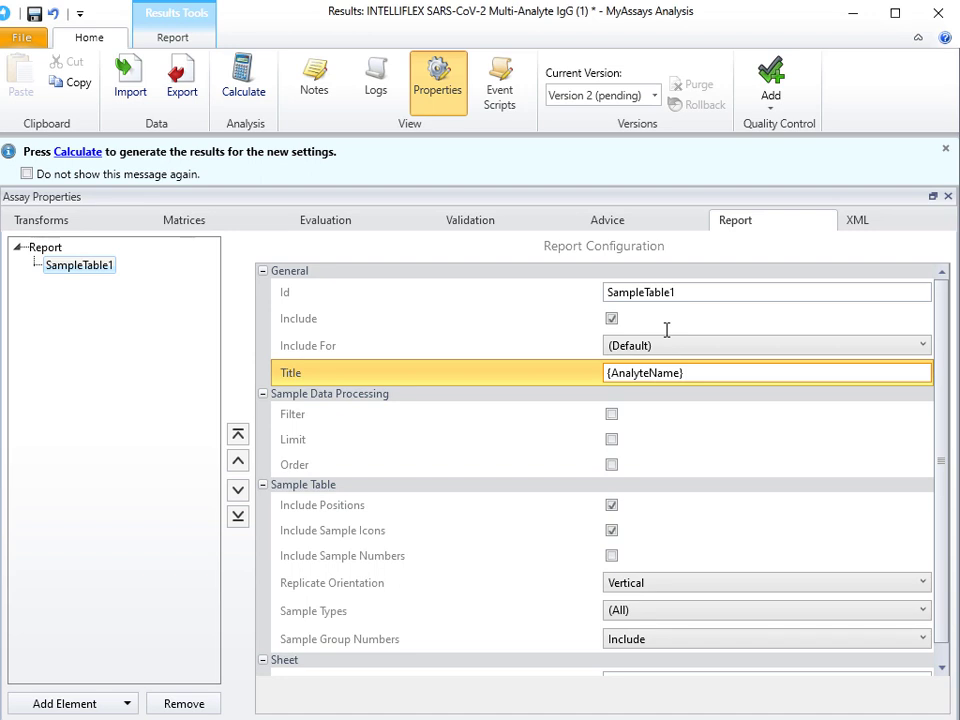
Step: Set SampleTable1's sheet name to {AnalyteName} and recalculate to review the G001, M001 and MMM45G result sheets
key(ctrl+a)
key(ctrl+c)
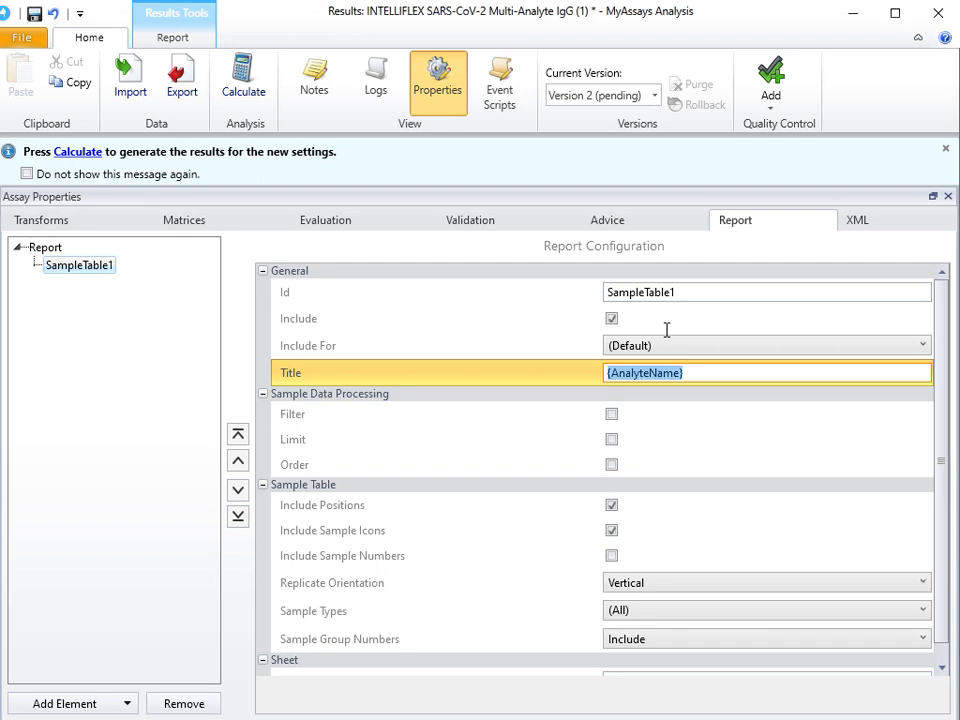
scroll(693, 398, down, 1)
click(651, 664)
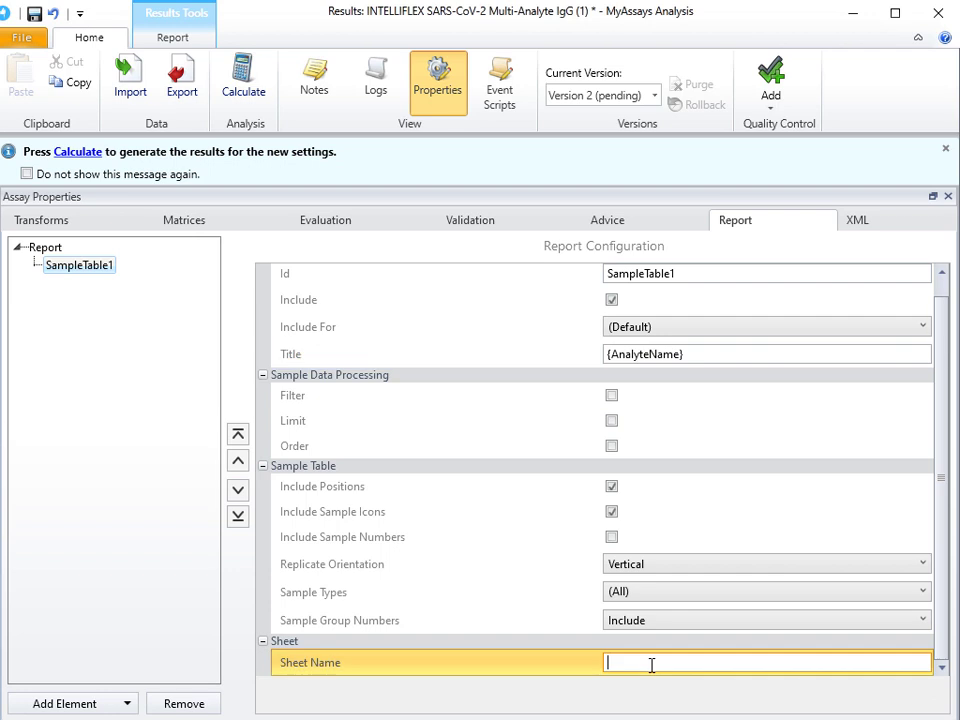
key(ctrl+v)
click(436, 82)
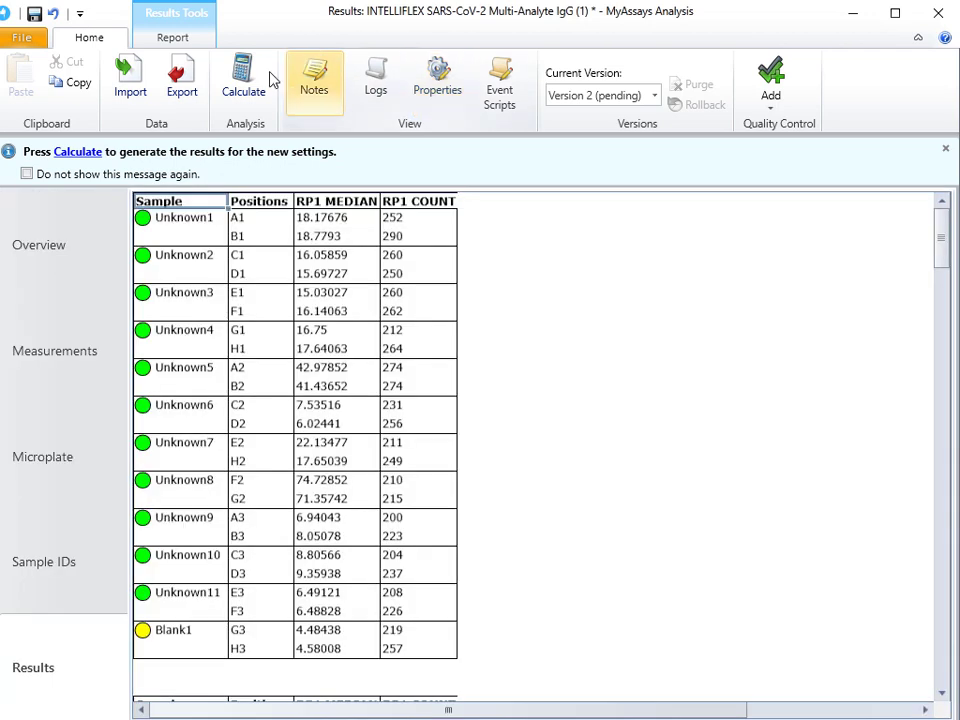
click(245, 88)
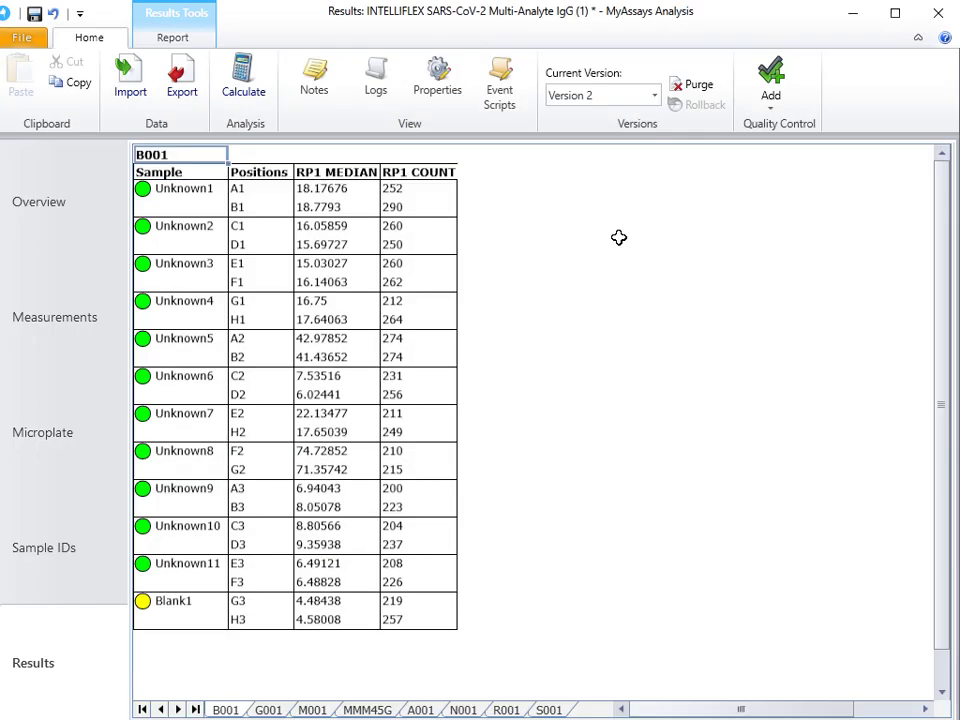
click(270, 711)
click(305, 710)
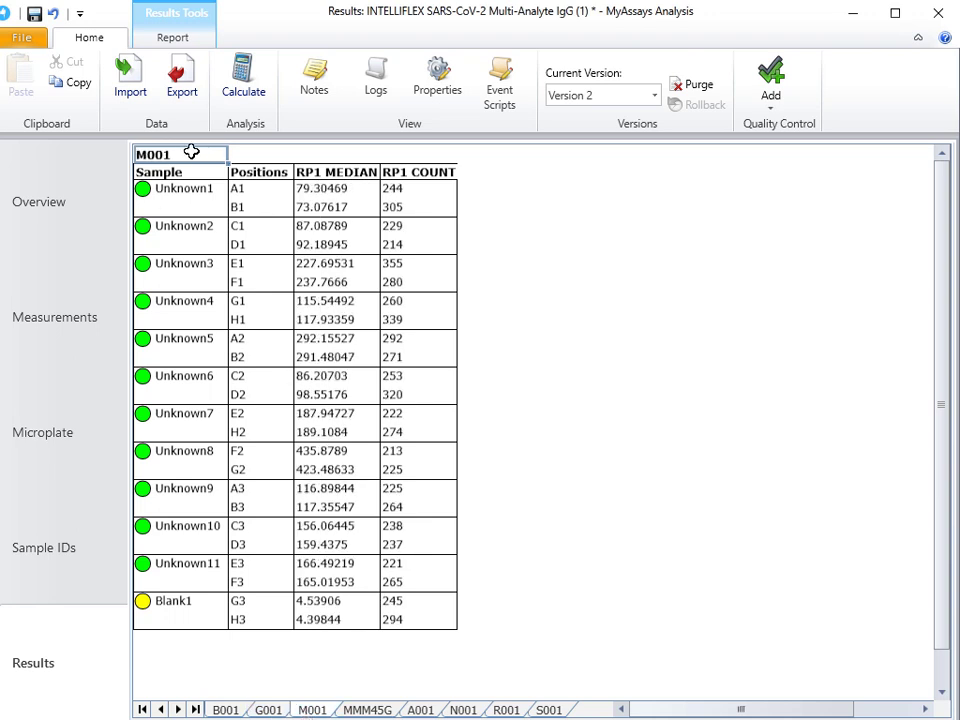
click(368, 709)
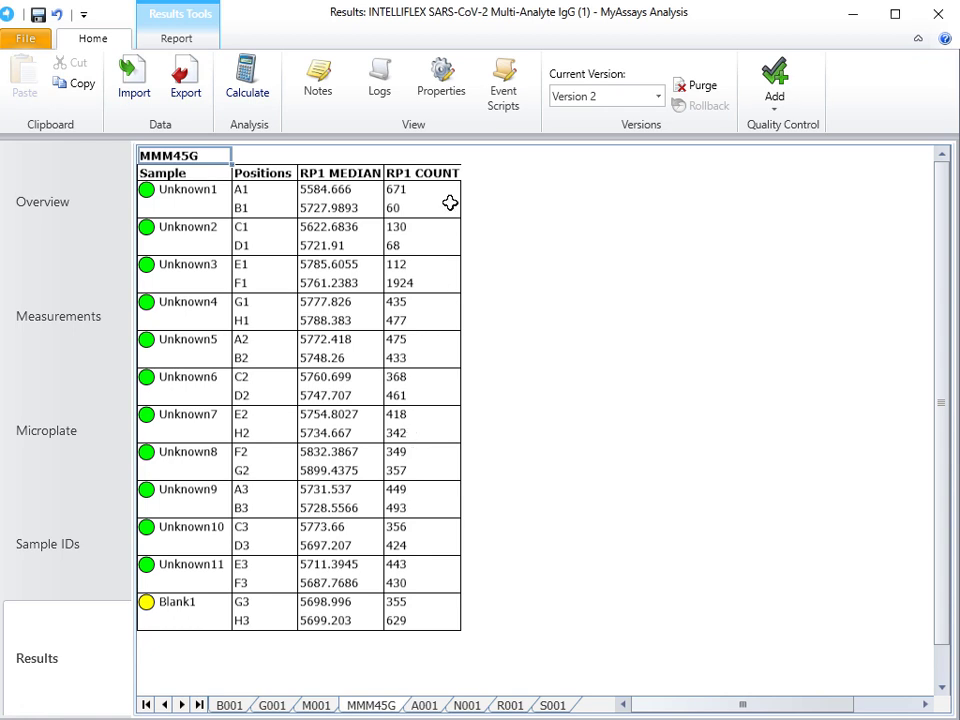
Step: Add an Expression by Matrix transform on RP1 COUNT with expression x and name its output Count > 75
click(445, 91)
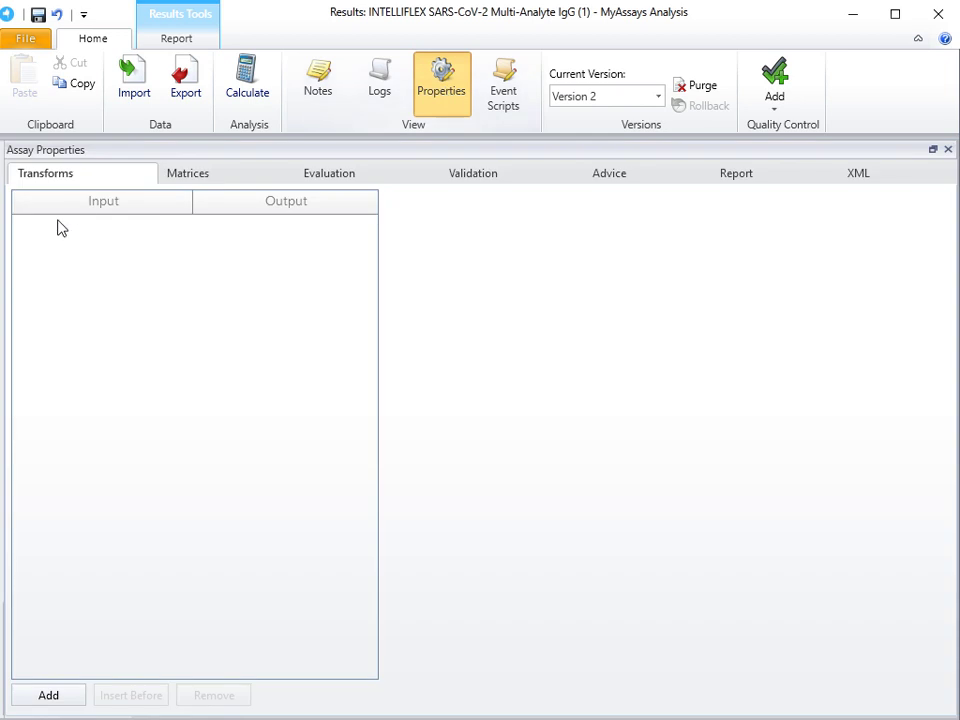
click(67, 696)
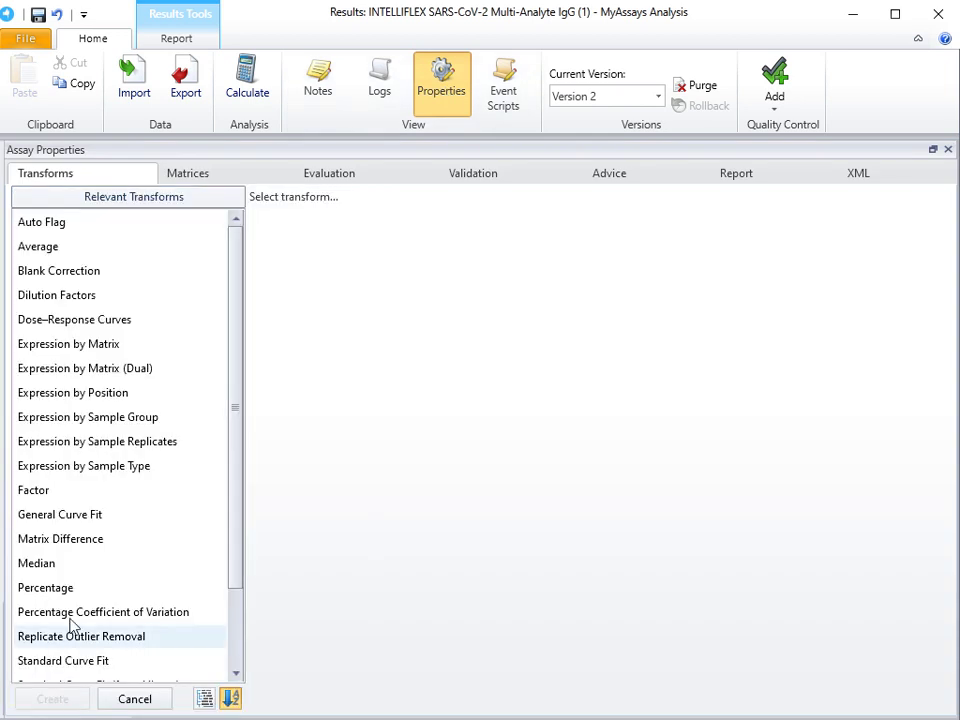
click(94, 343)
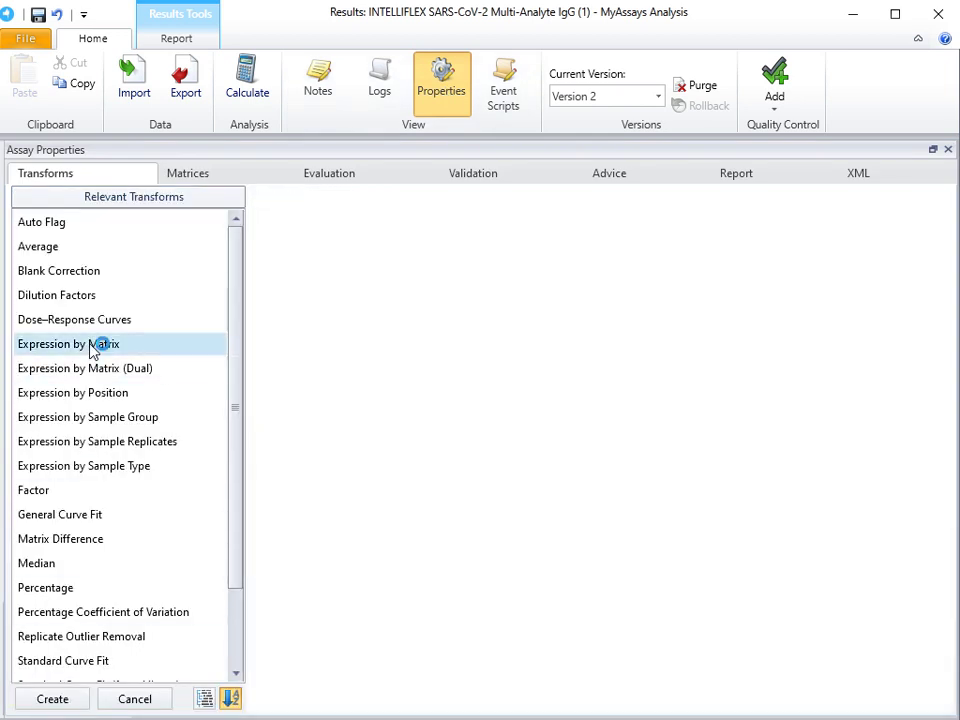
click(76, 699)
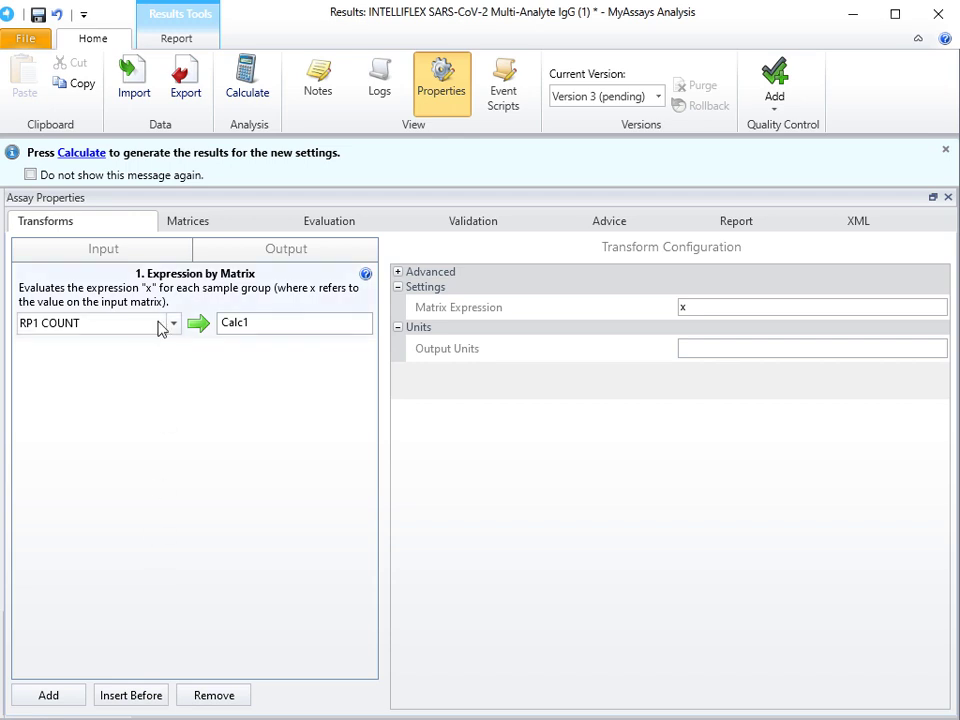
drag(270, 322, 221, 326)
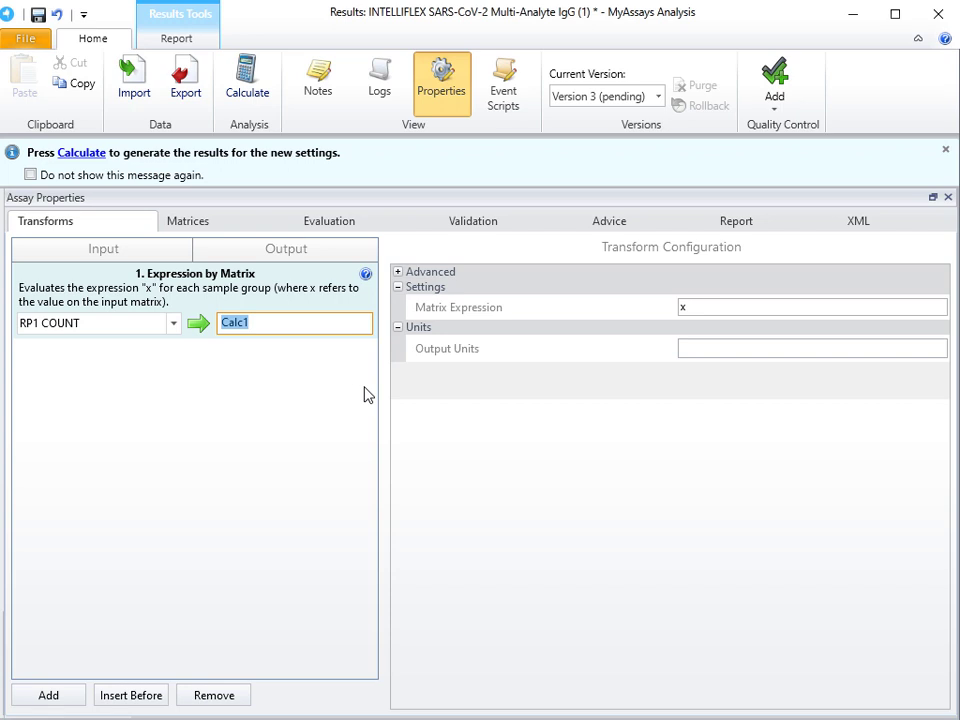
text(Count > 75)
Step: Give the calculated Count > 75 matrix a sample label OK for the condition x > 75
click(206, 223)
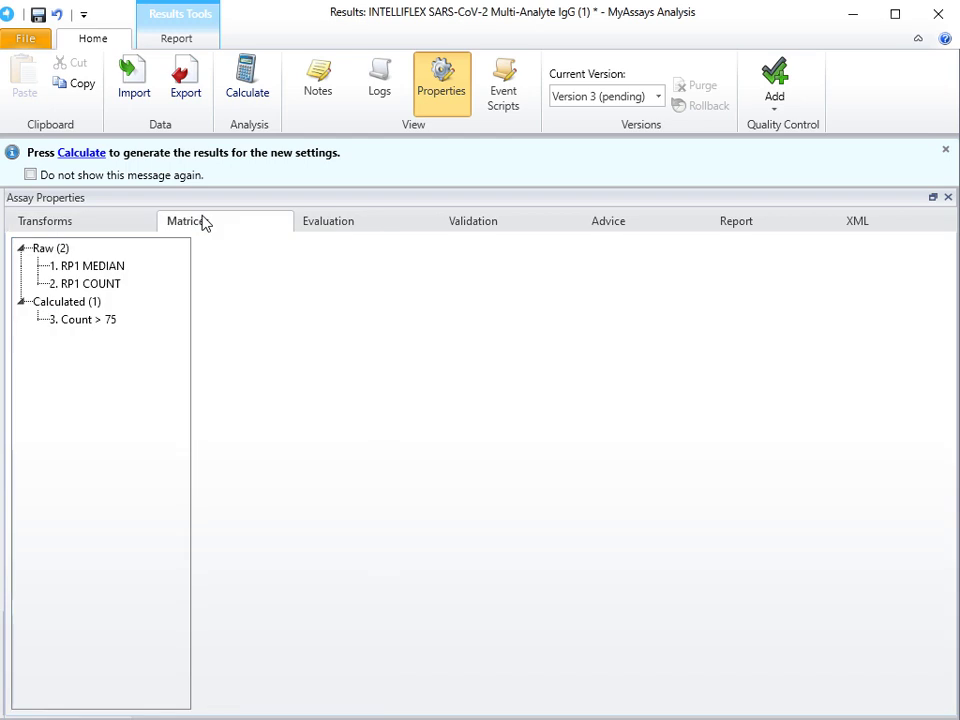
click(108, 320)
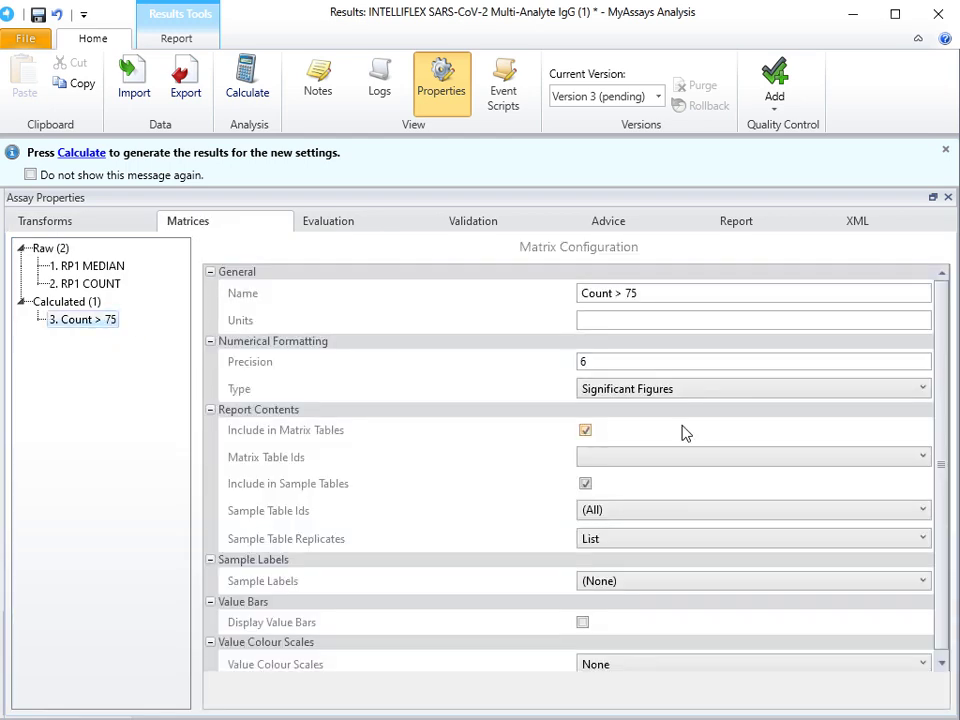
scroll(681, 432, down, 1)
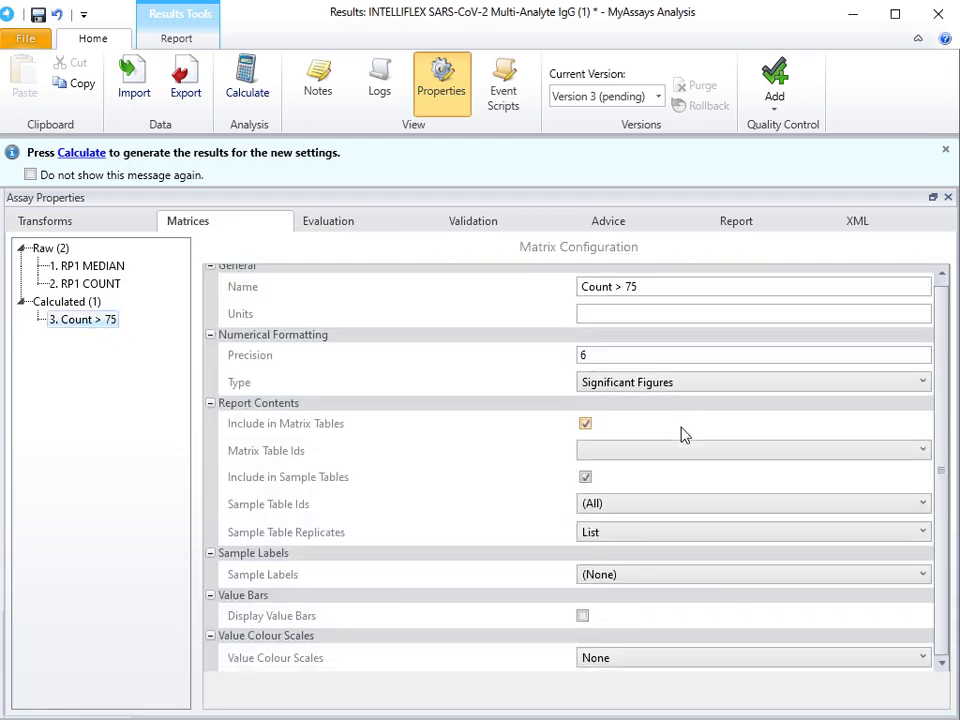
click(698, 578)
click(298, 553)
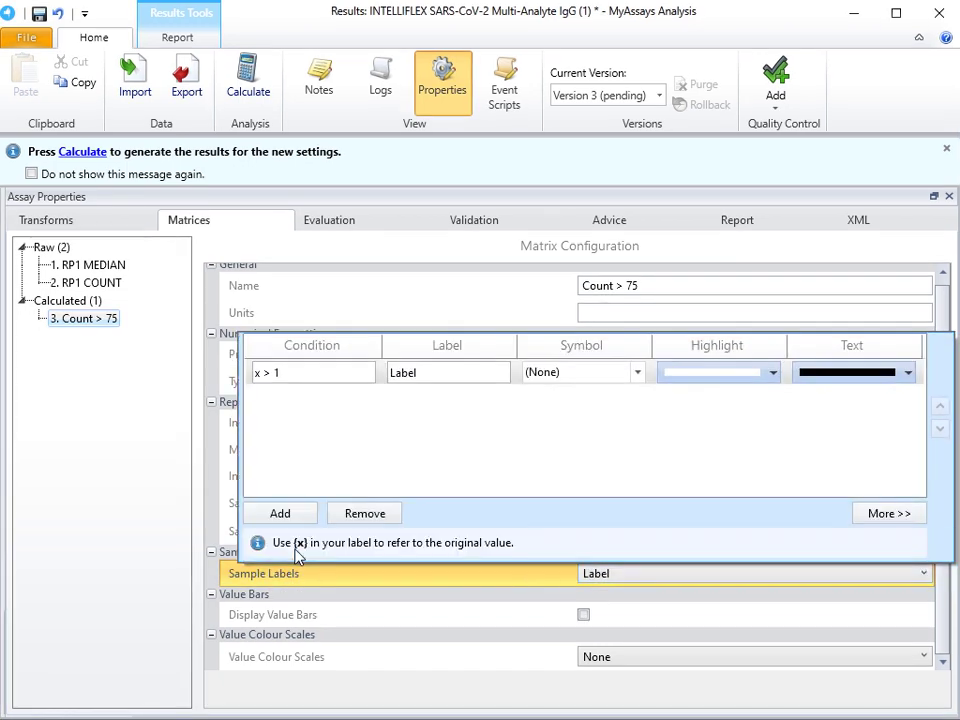
click(303, 372)
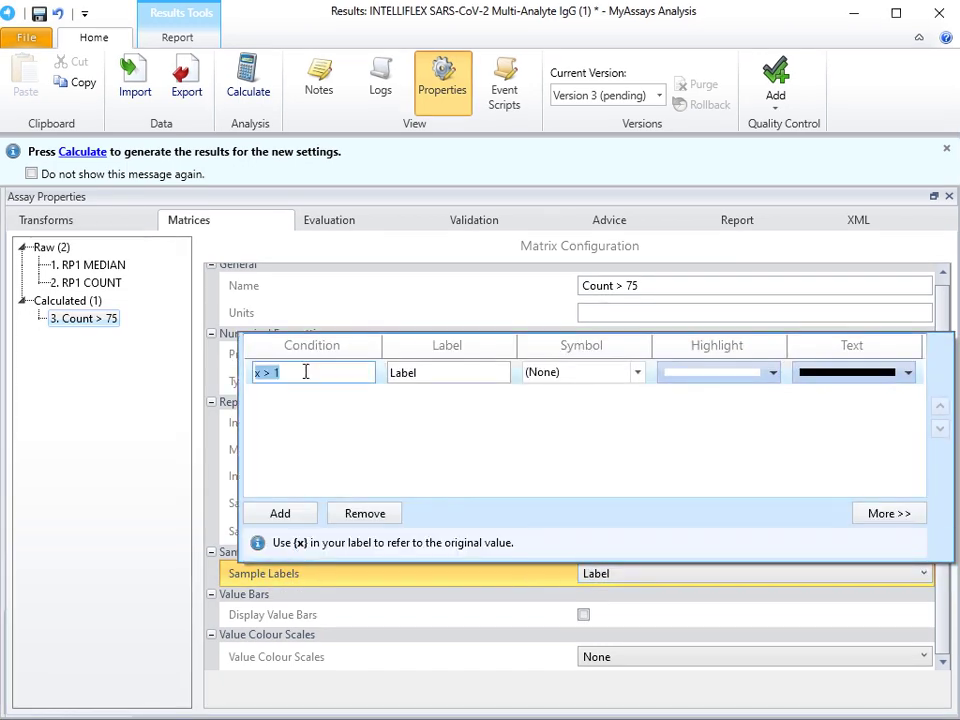
text(x > 75)
key(Tab)
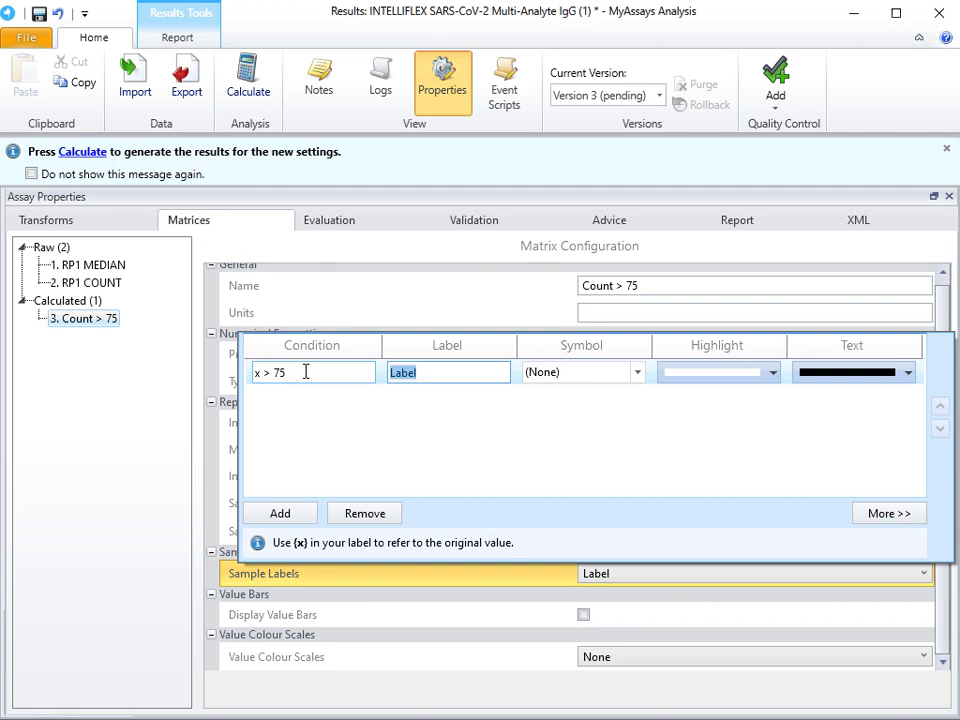
text(OK)
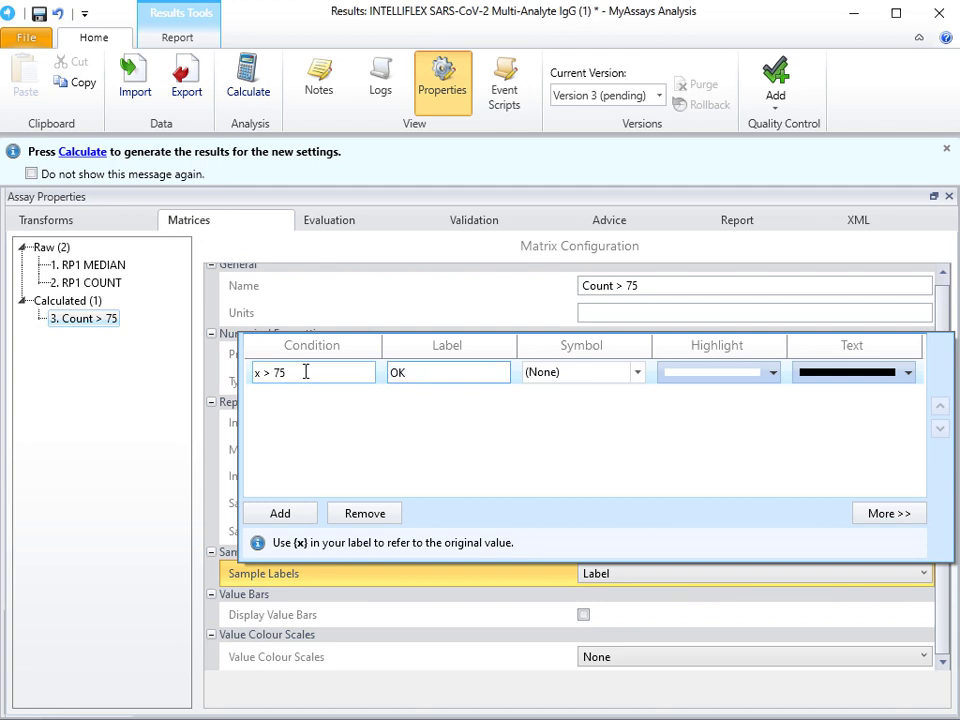
Step: Add a second sample label Insufficient Count for x <= 75, and recalculate to check the MMM45G results
click(270, 514)
click(251, 396)
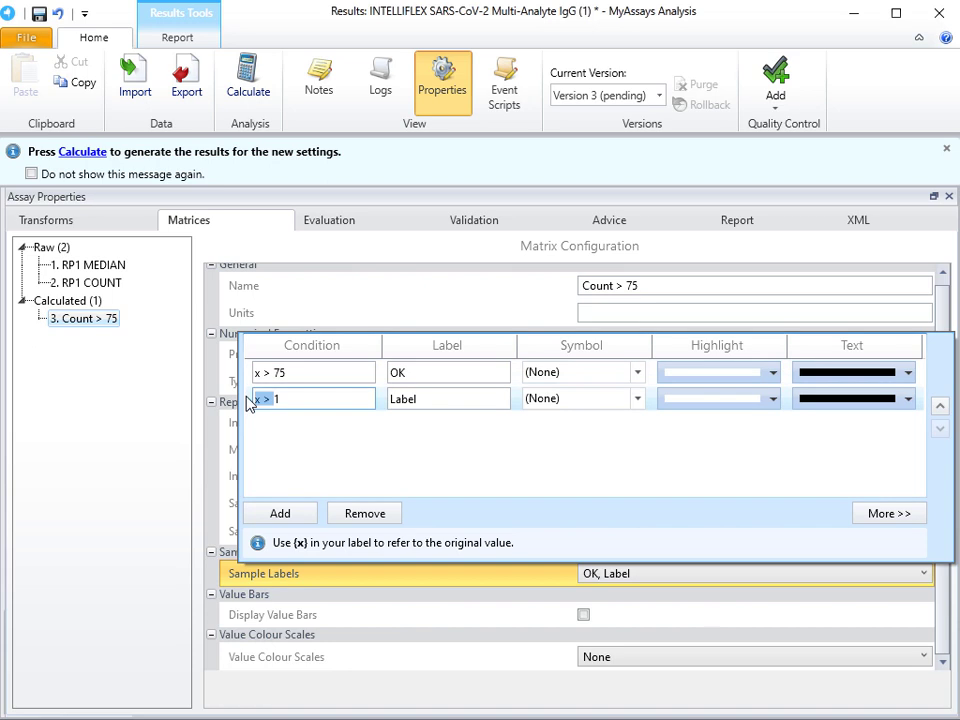
drag(257, 398, 292, 399)
text(x <= 75)
key(Tab)
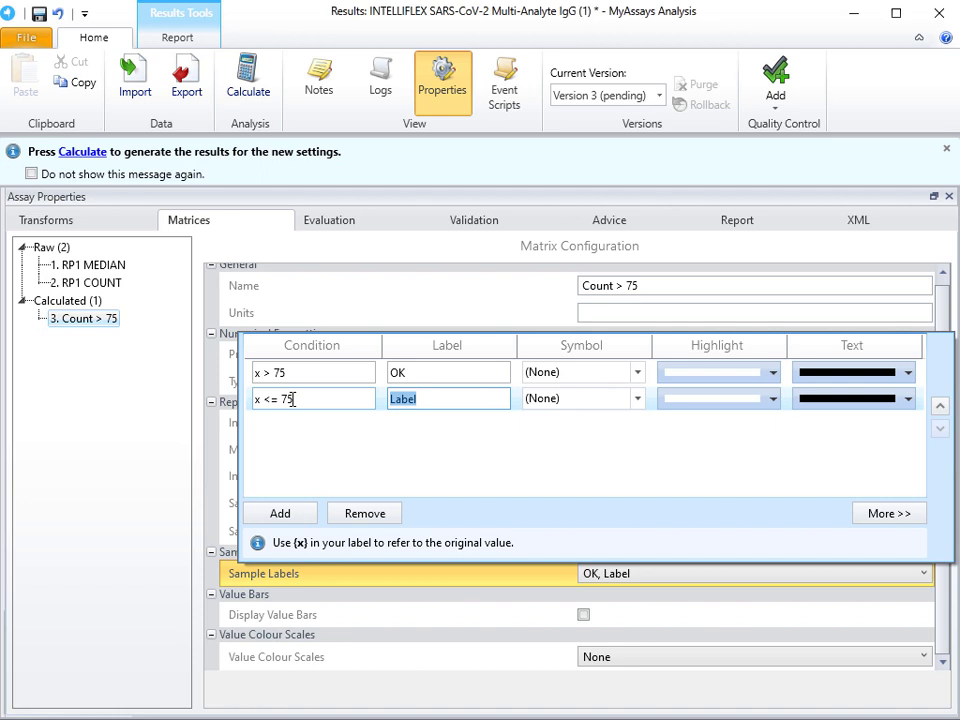
text(Insufficient Count)
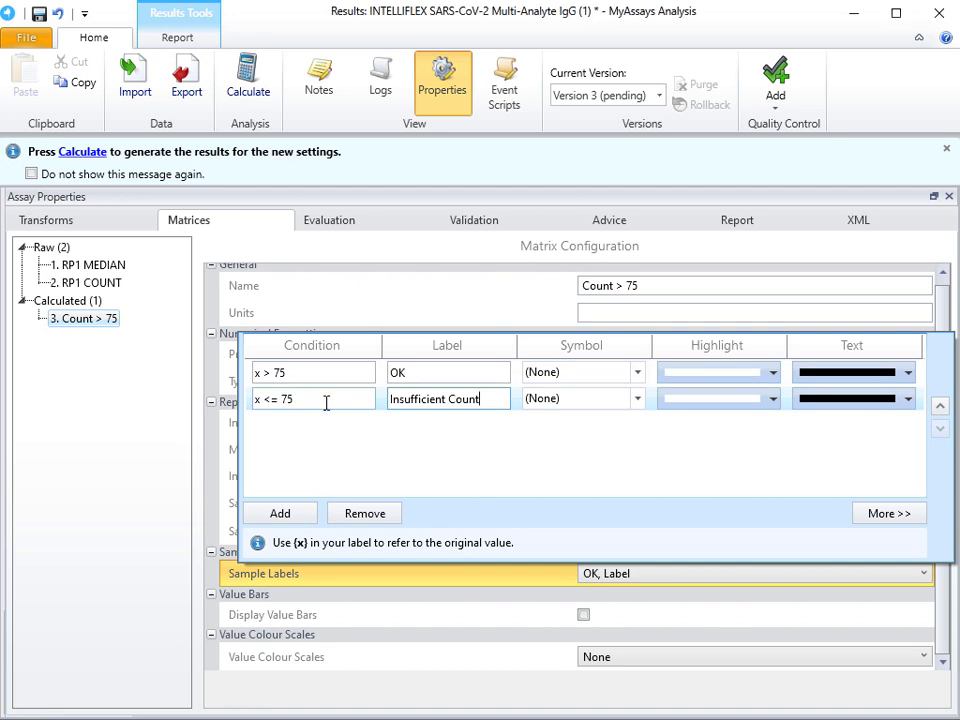
click(135, 413)
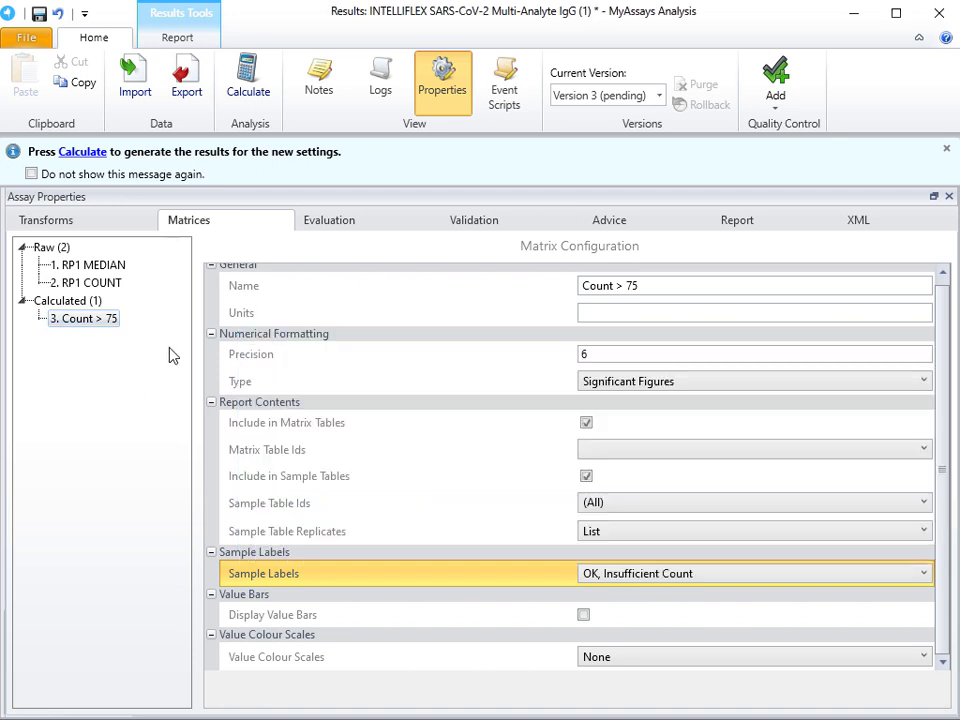
click(84, 154)
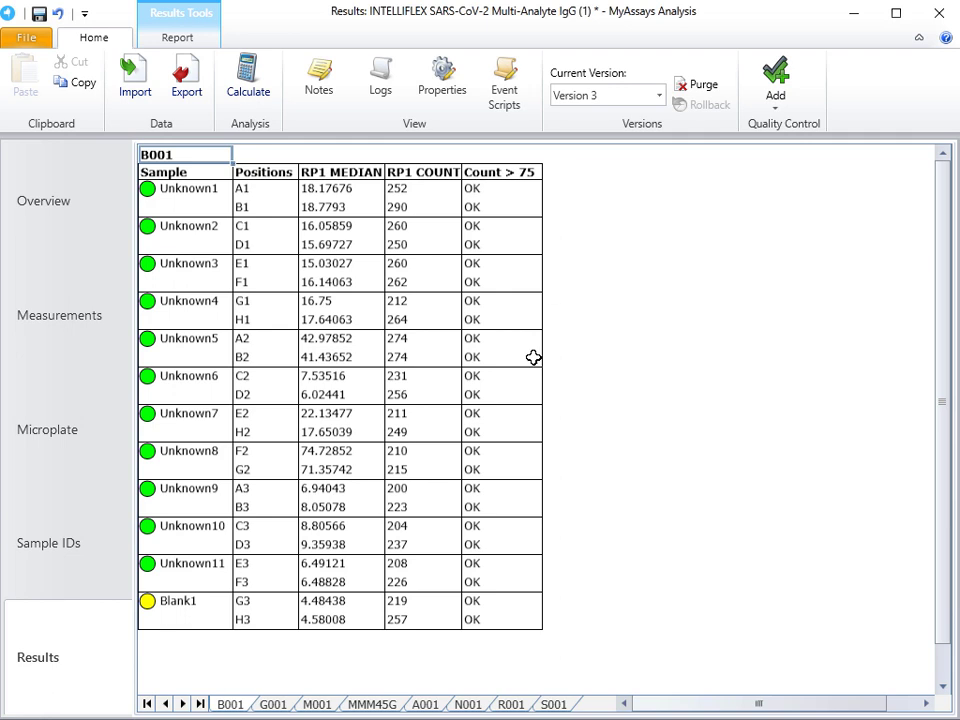
click(386, 705)
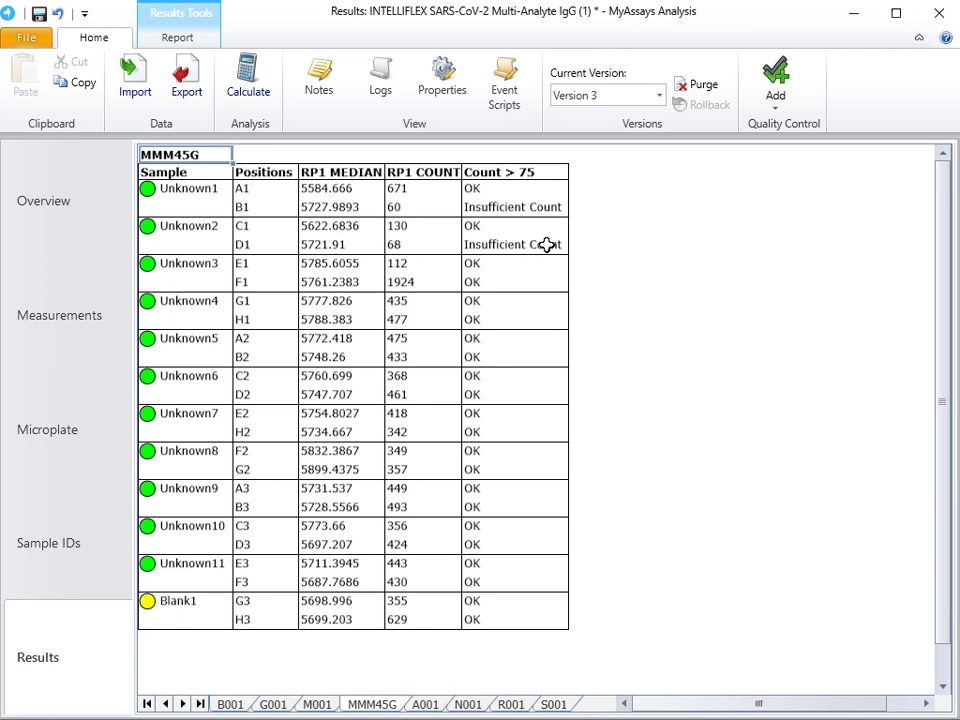
Step: Add a Sample Table (Custom Columns) element to the report and place it above SampleTable1
click(442, 82)
click(737, 174)
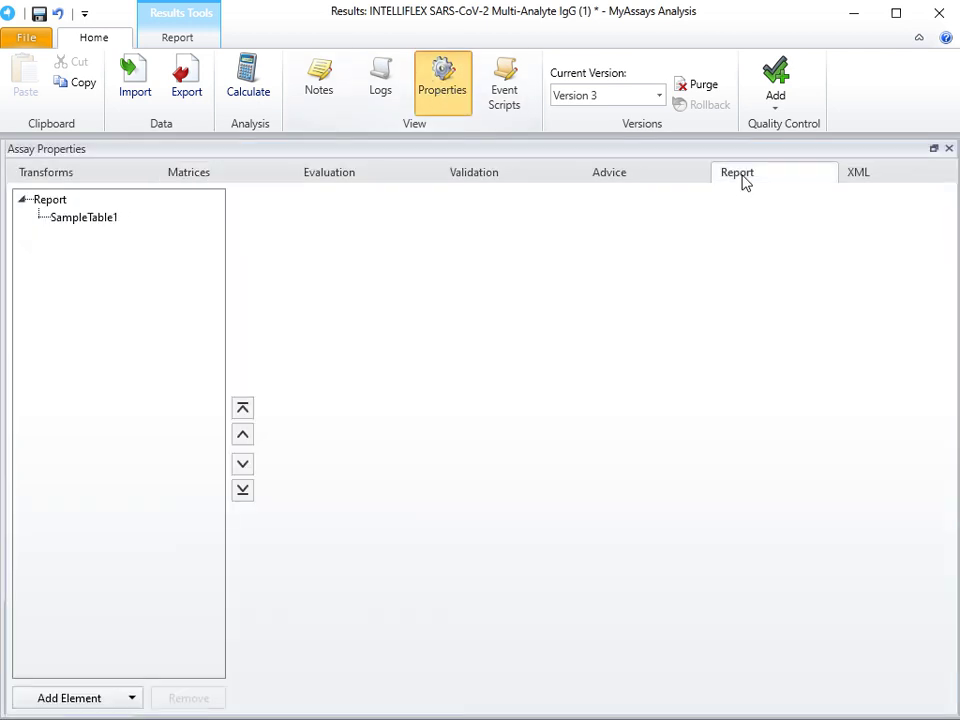
click(120, 699)
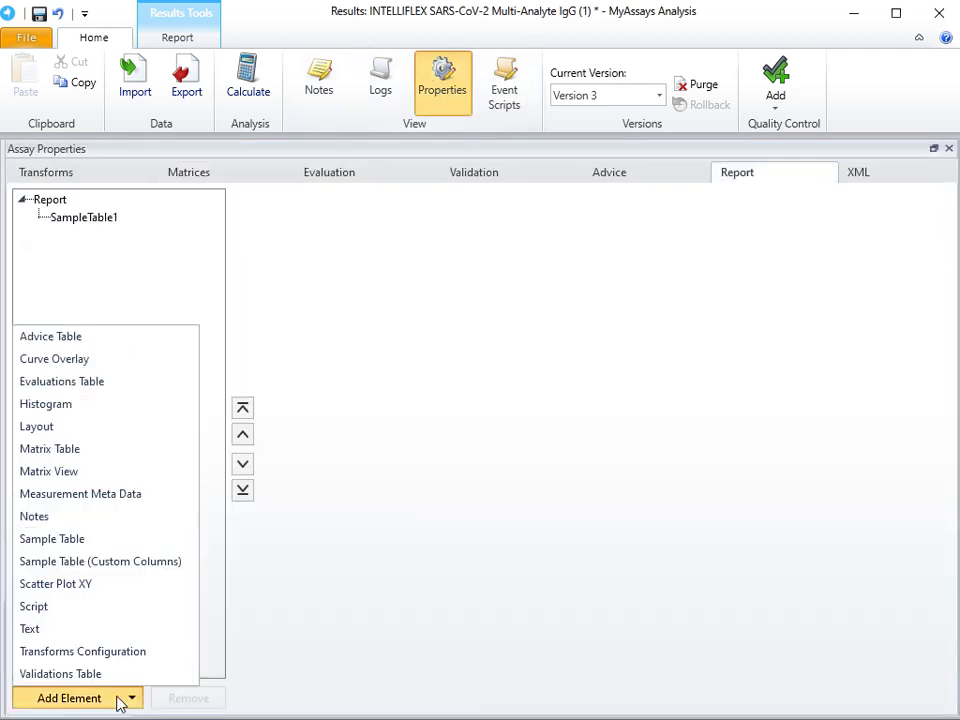
click(100, 561)
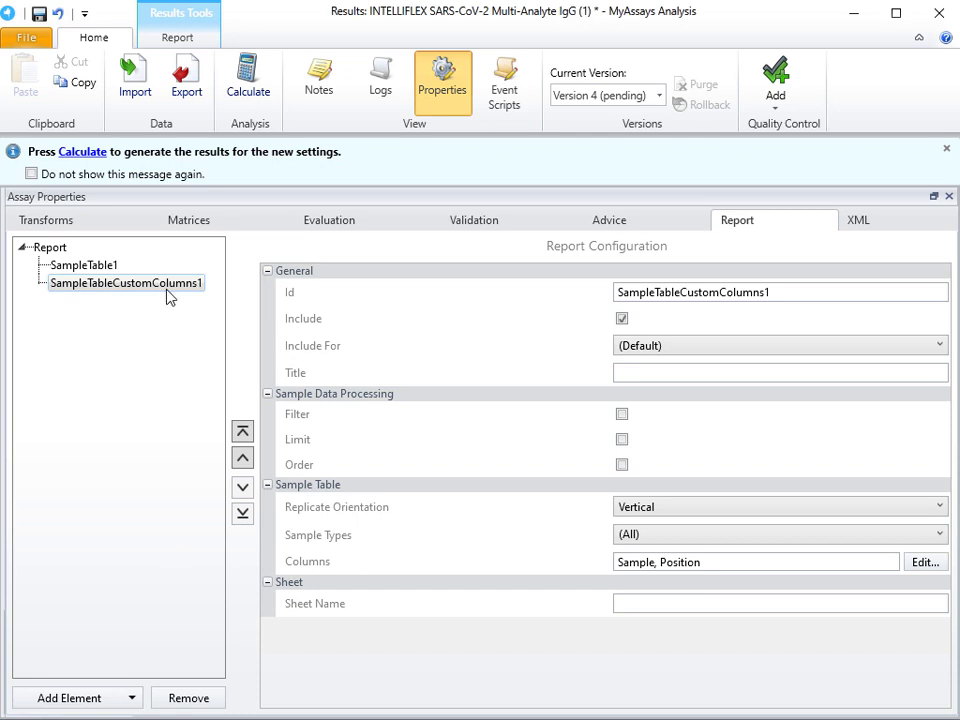
click(243, 432)
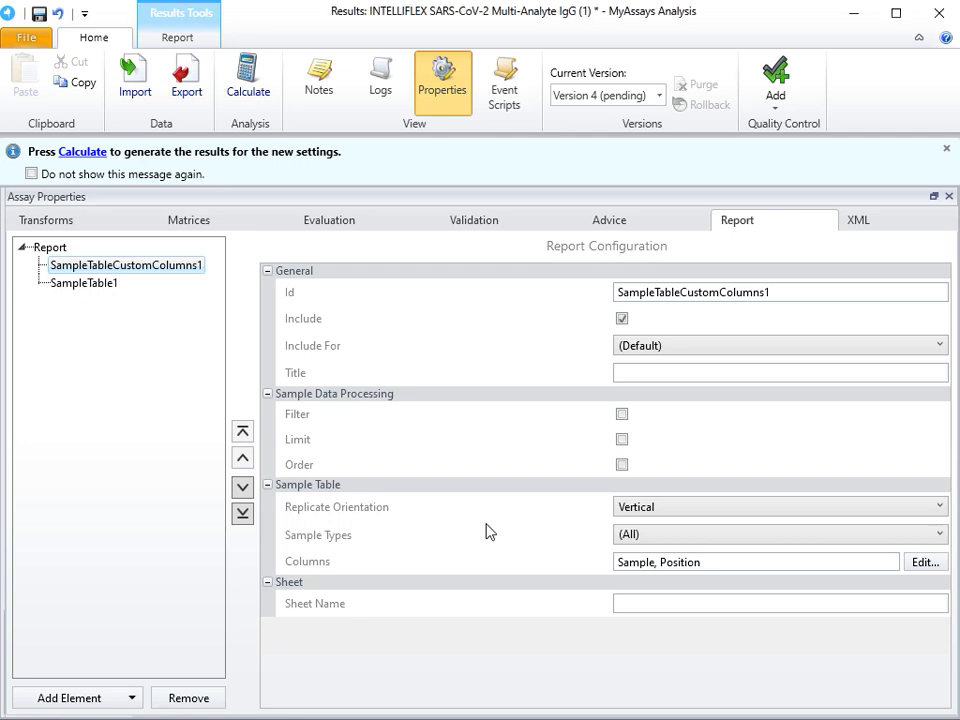
Step: Name the custom-columns table's sheet Overall Results and include the table for the First Analyte only
click(692, 604)
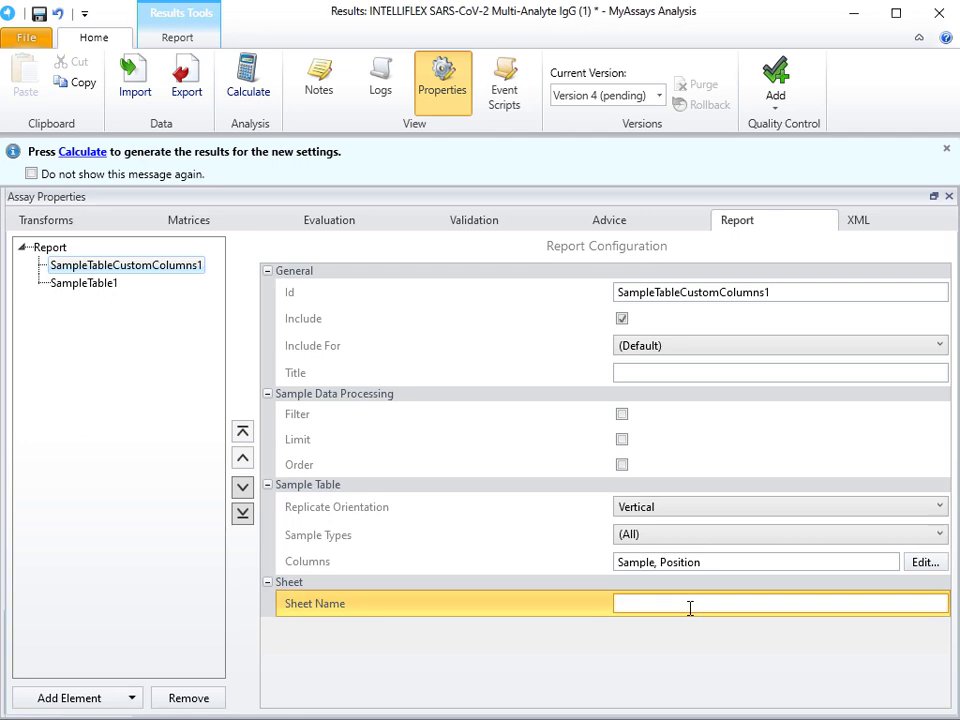
text(Overall Results)
click(672, 347)
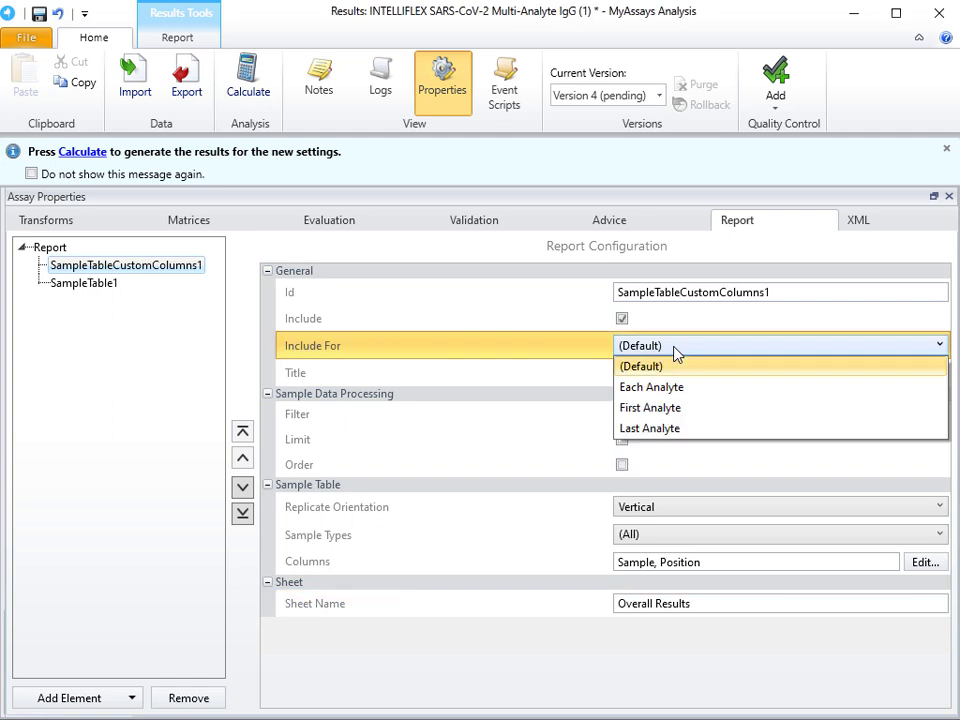
click(660, 408)
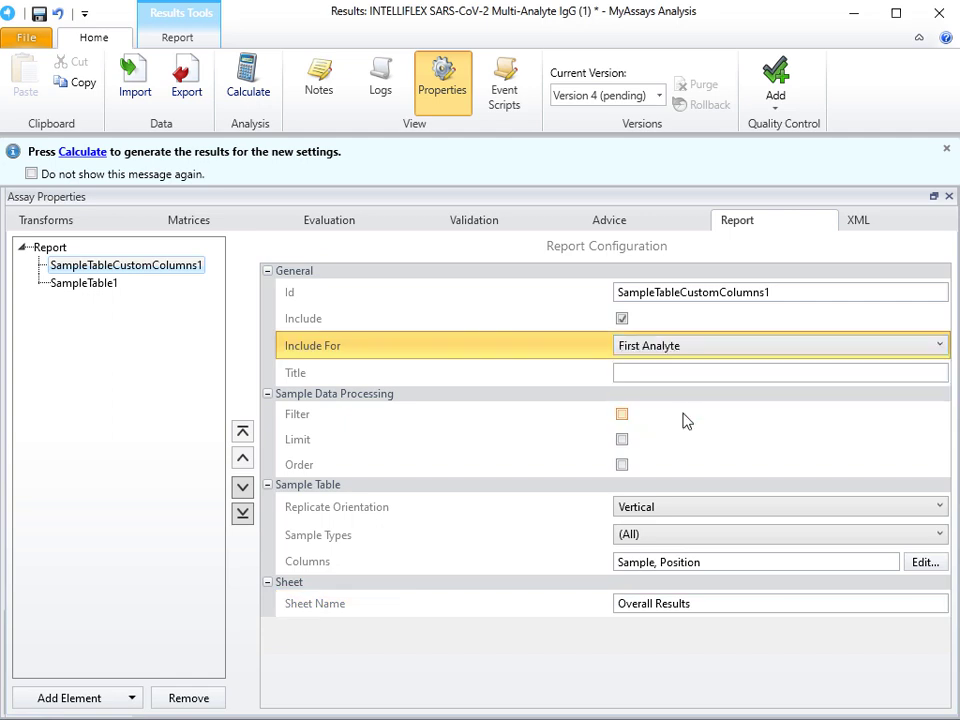
Step: Add a Qualification column named Background < 300 to the custom-columns sample table
click(922, 563)
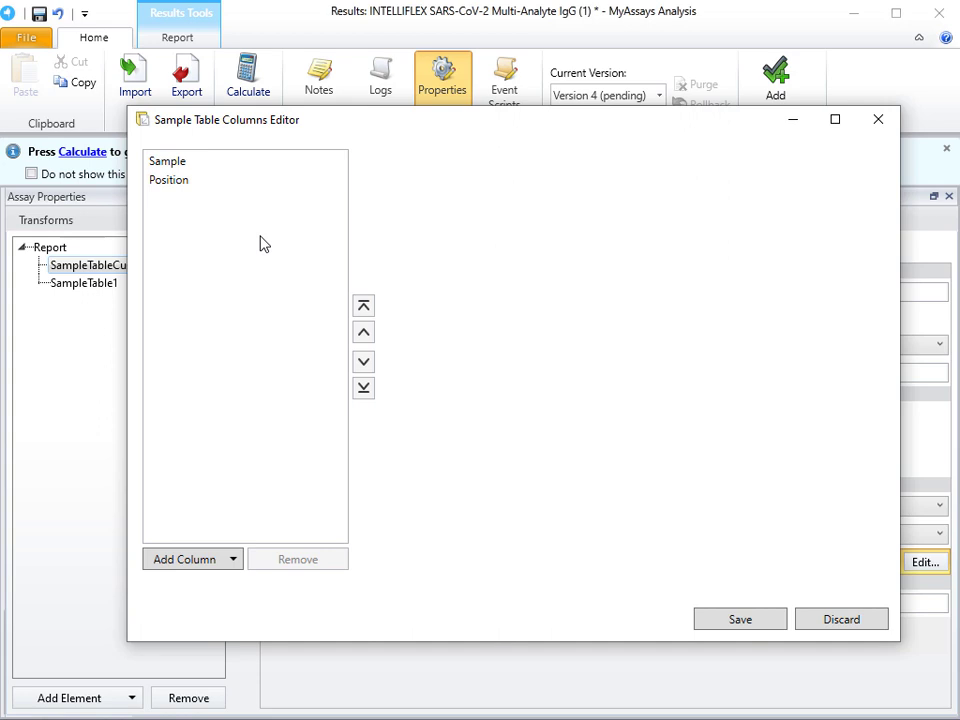
click(194, 561)
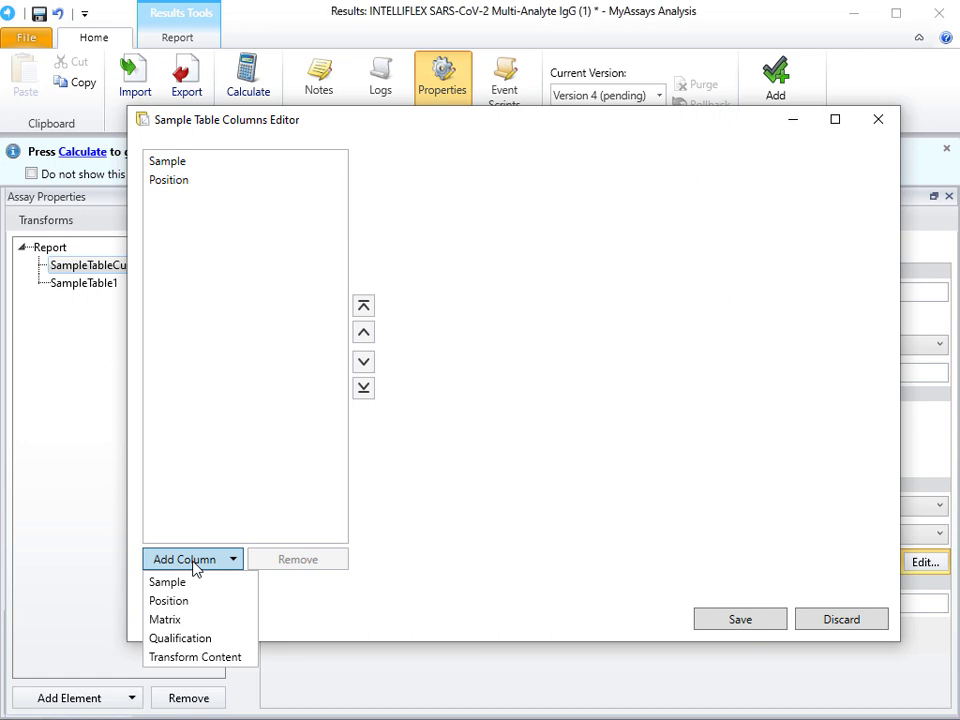
click(199, 641)
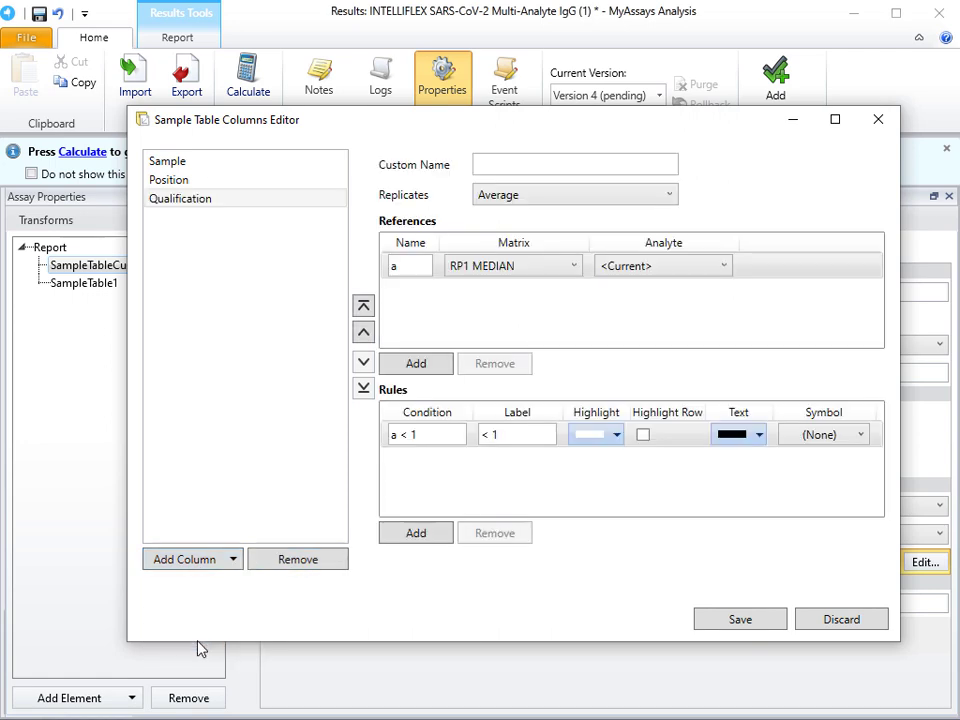
click(501, 165)
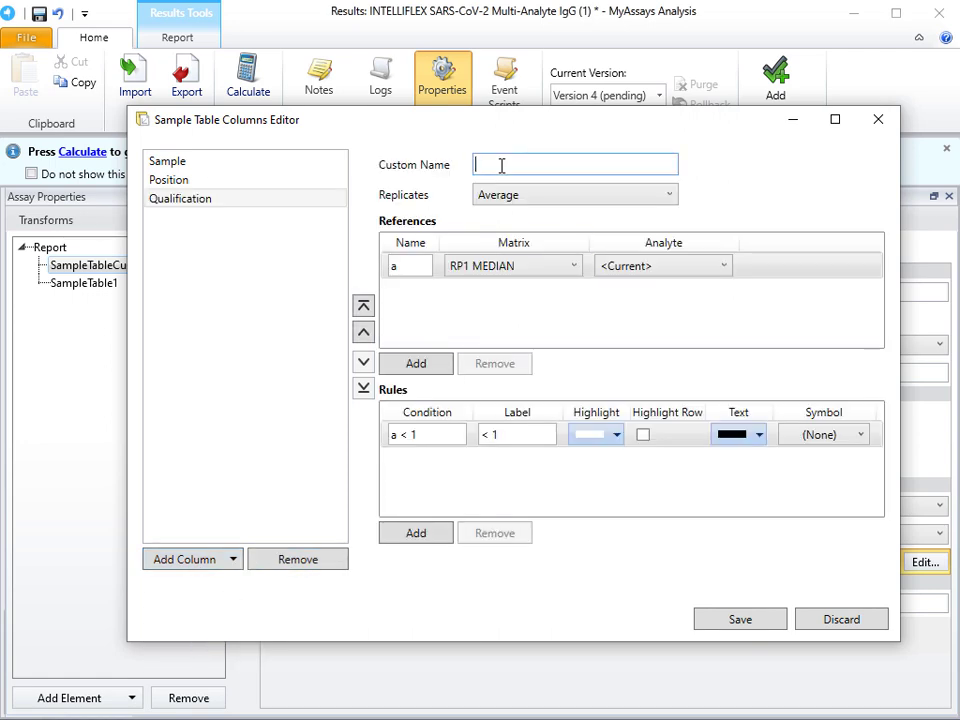
text(Background < )
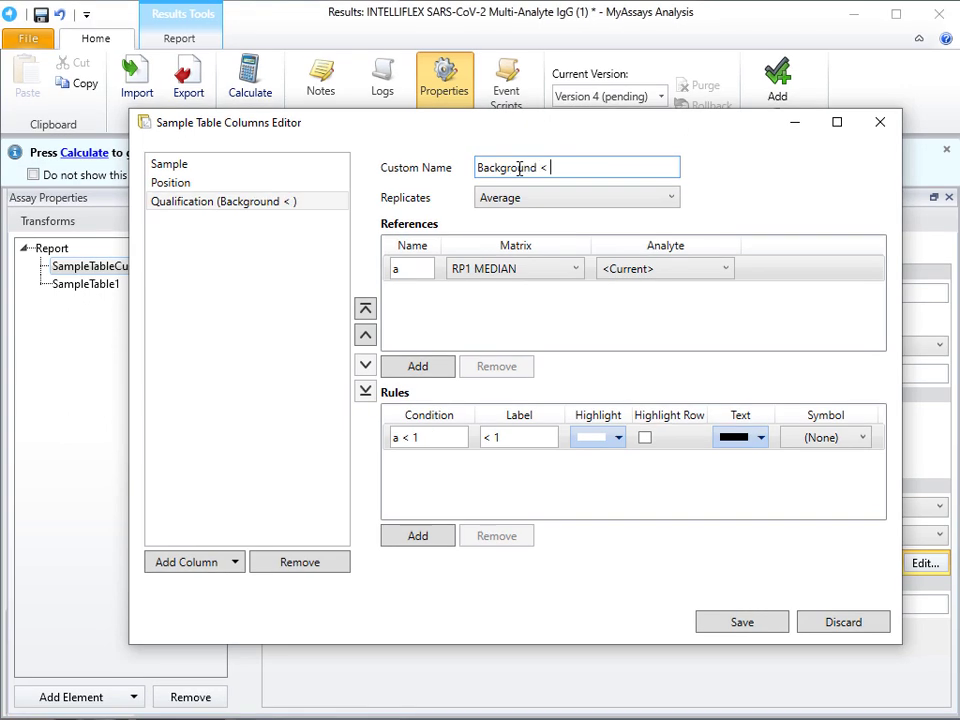
text(300)
Step: Set the Background < 300 column's replicates to List and point reference a at analyte B001
click(508, 199)
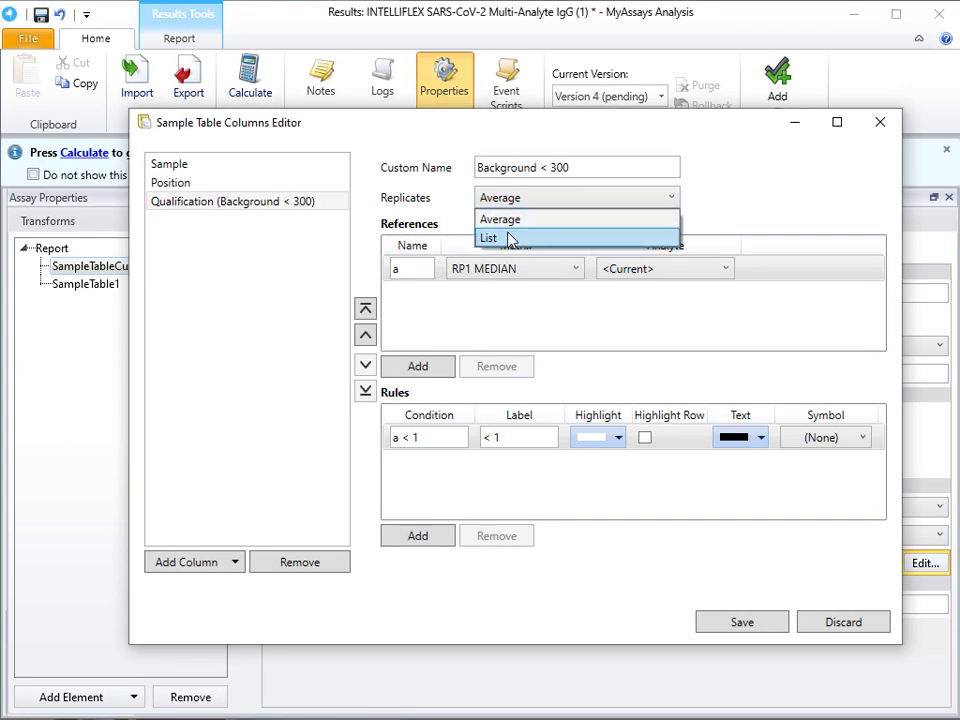
click(495, 237)
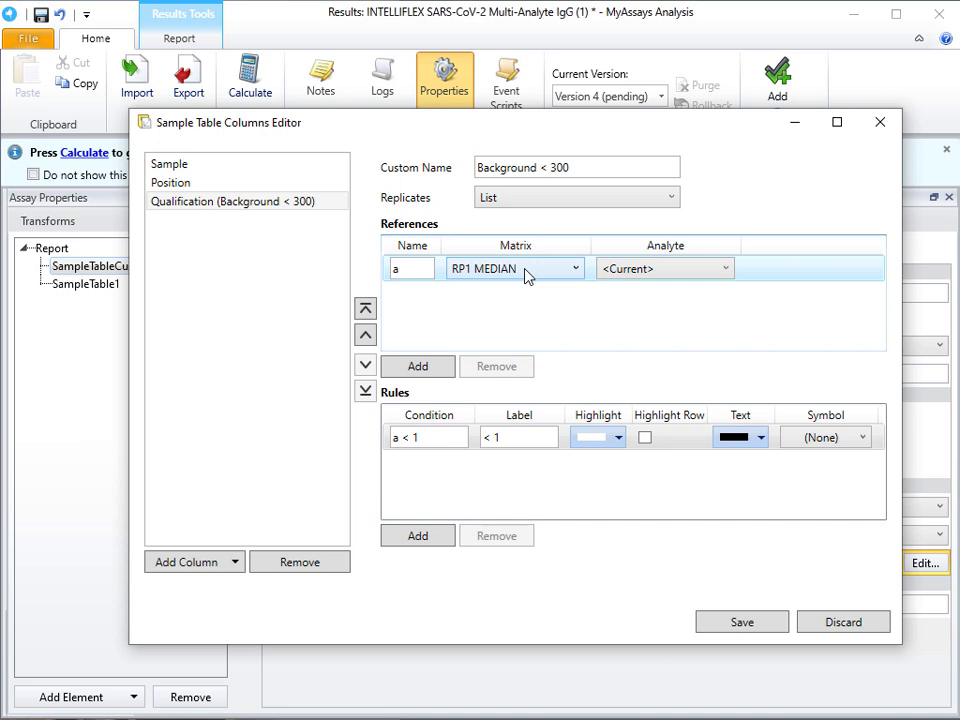
click(686, 278)
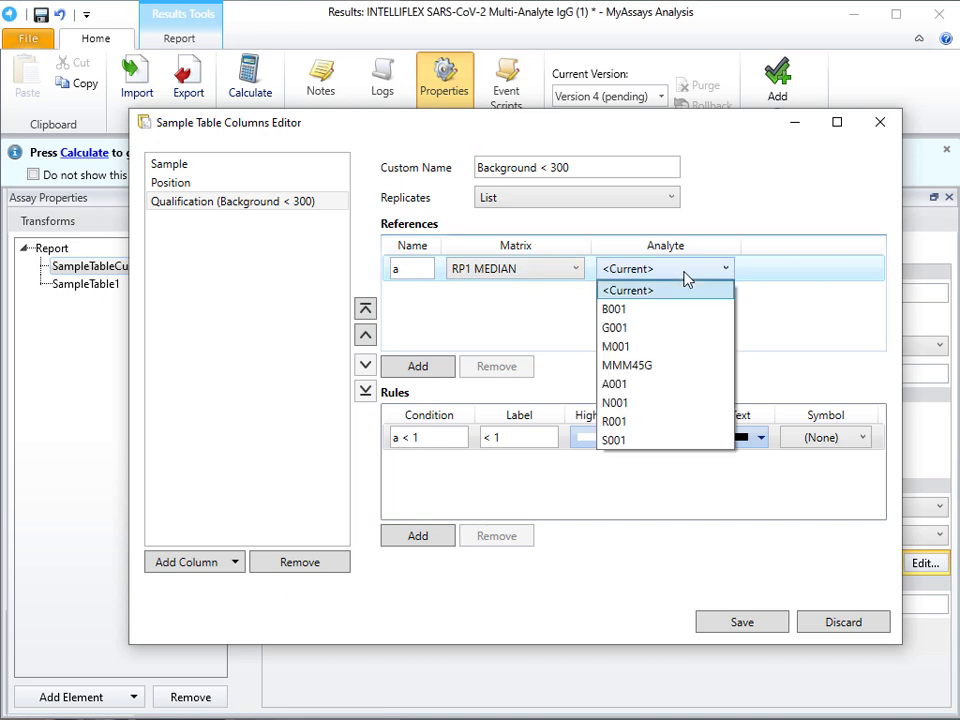
click(681, 309)
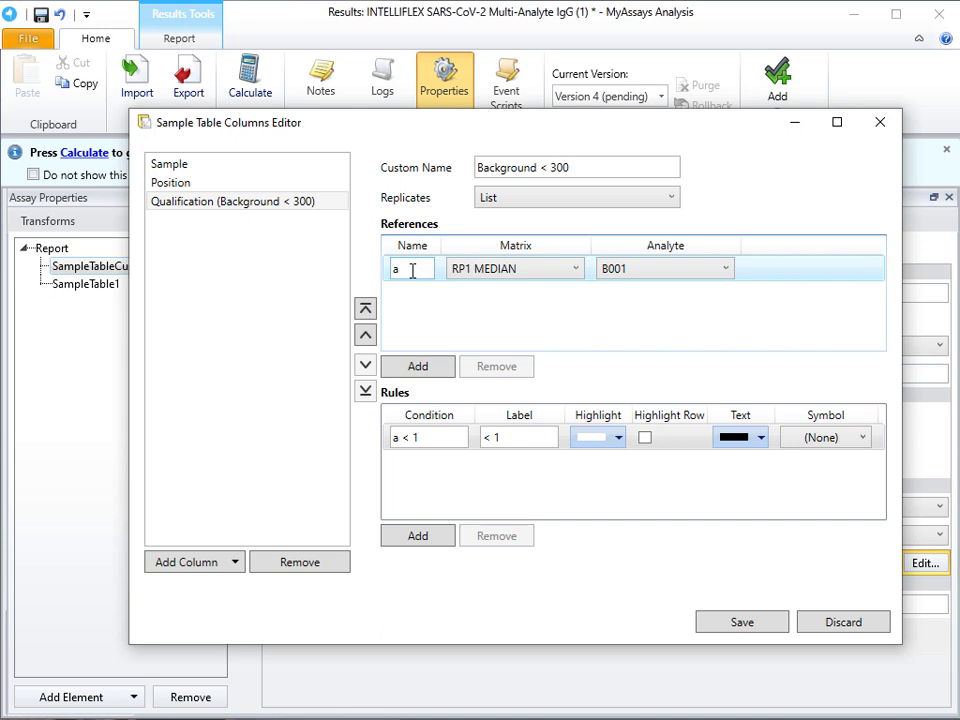
Step: Set the Background < 300 column's first rule to condition a < 300 with the label OK
click(385, 438)
text(a)
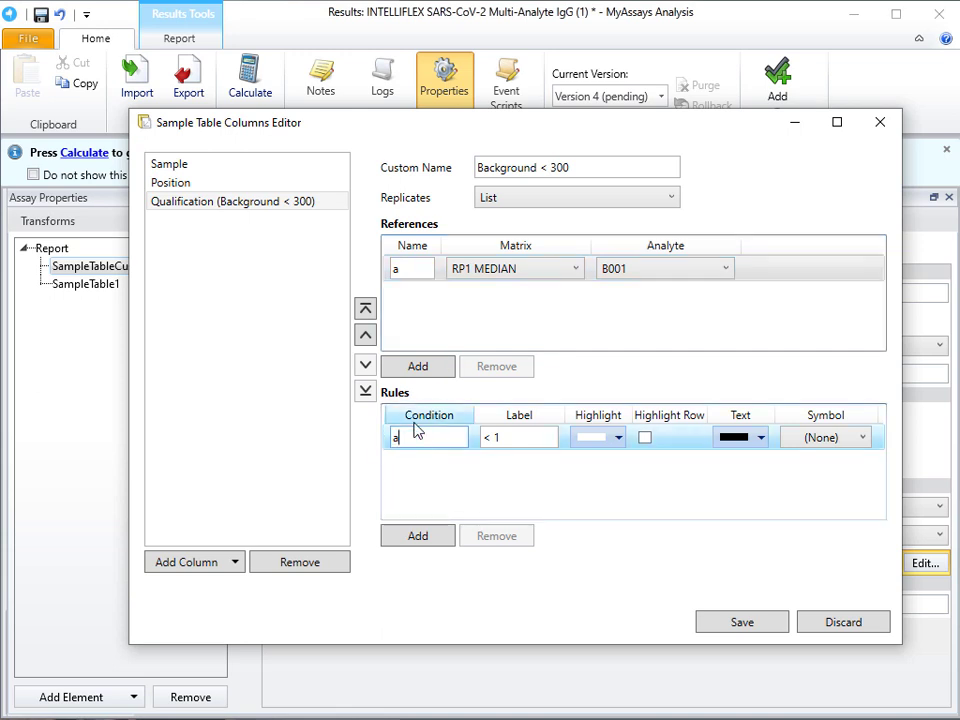
text( < 100)
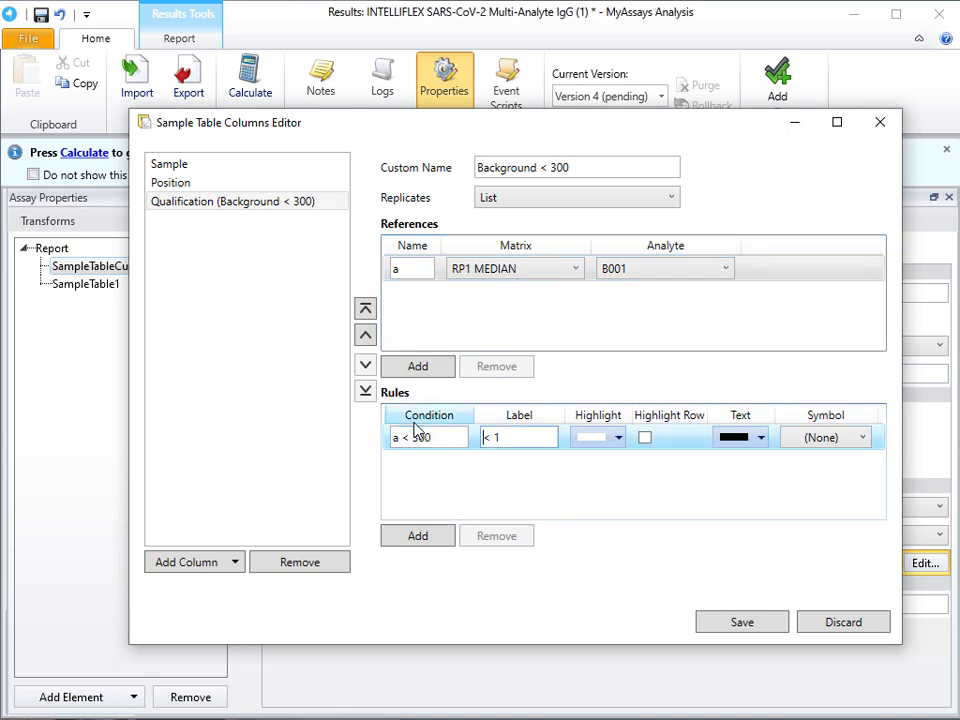
key(Tab)
text(OK)
Step: Add a second rule to the Background < 300 column with condition a >= 300 and label High Background
click(424, 537)
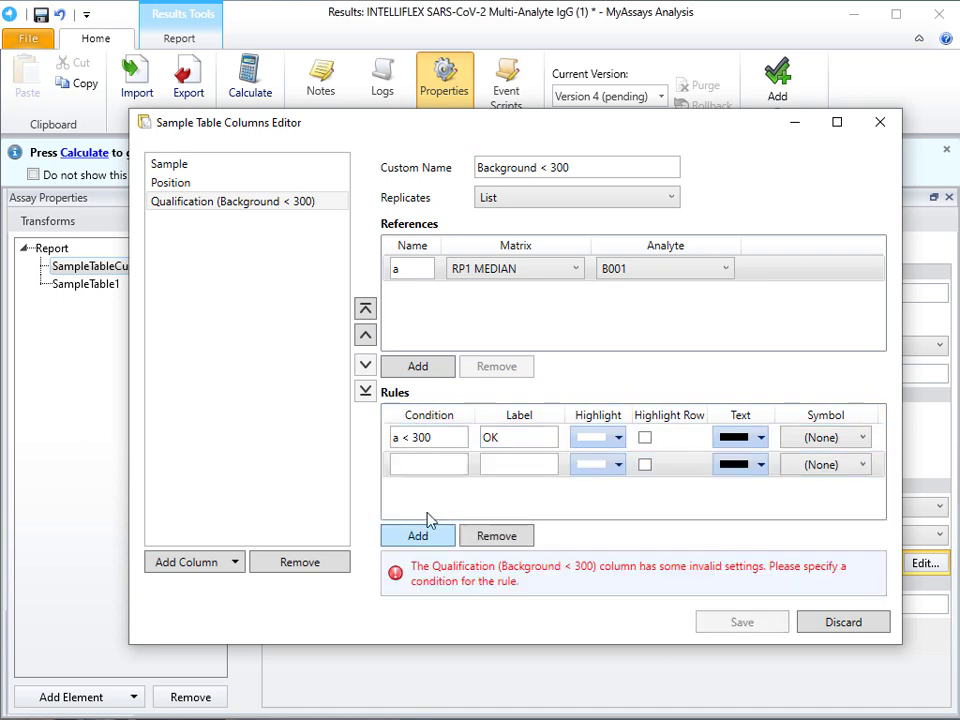
click(431, 465)
text(a >= 300)
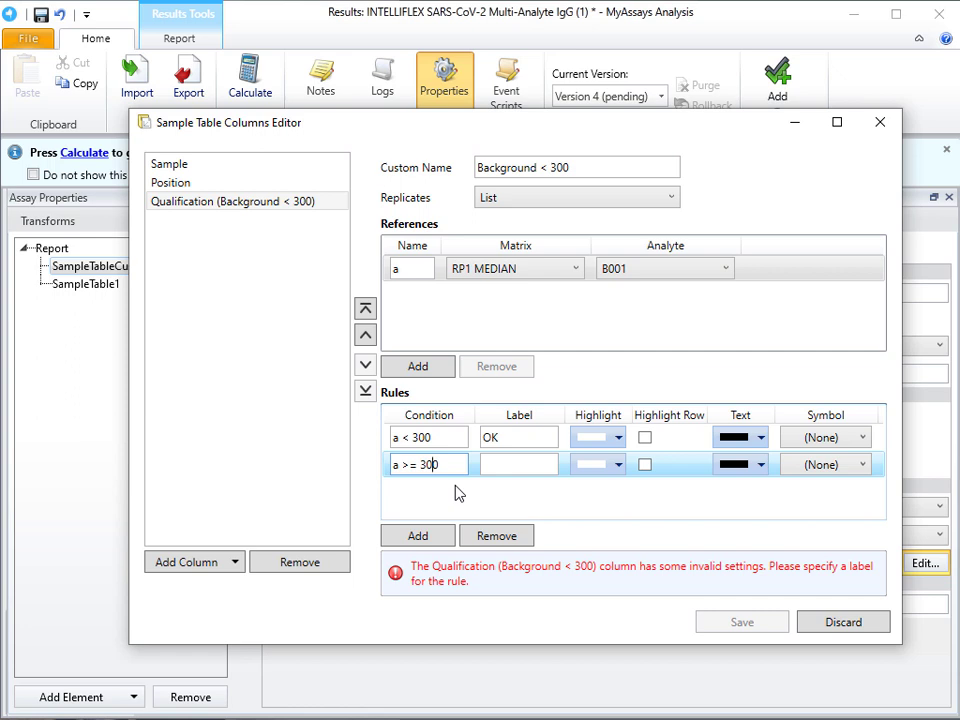
key(Tab)
text(High Background)
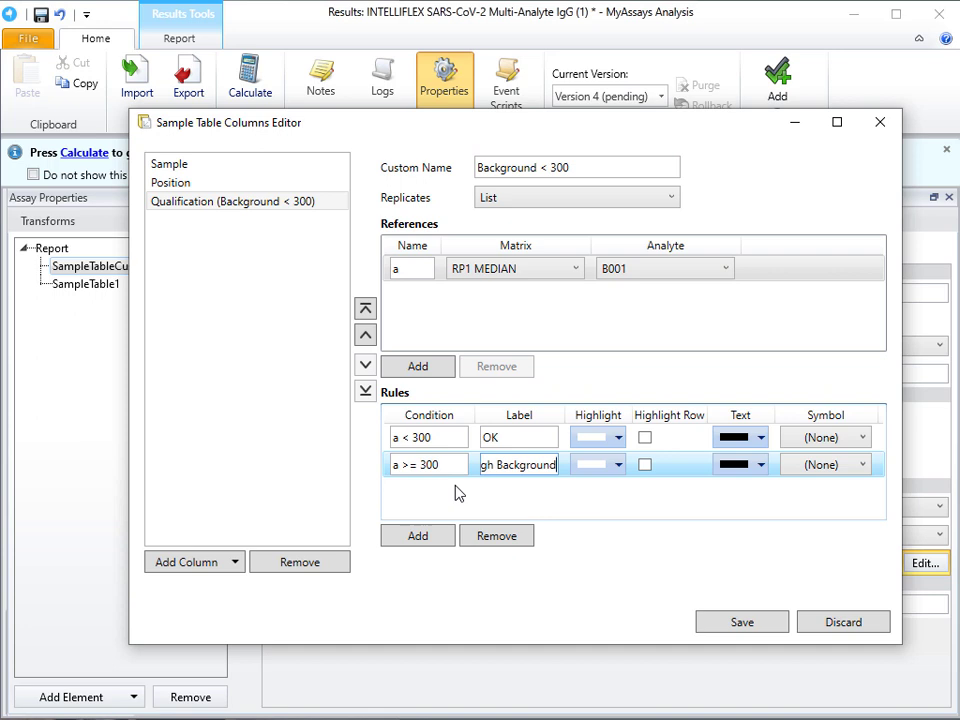
Step: Add a Qualification column named IgG Control with replicates set to List and reference a using analyte G001
click(186, 566)
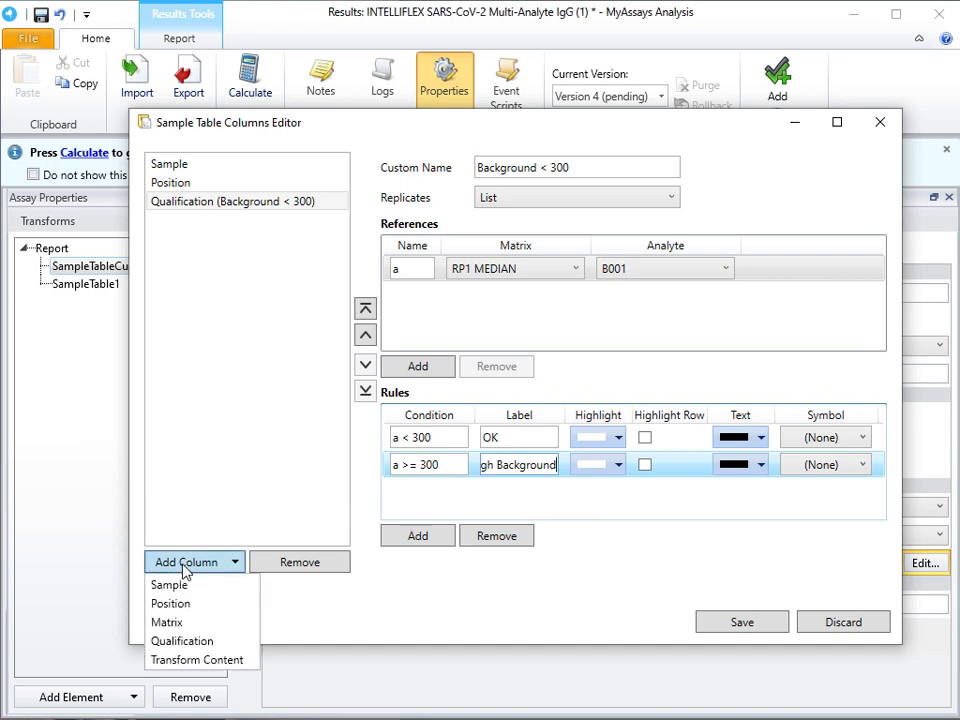
click(214, 642)
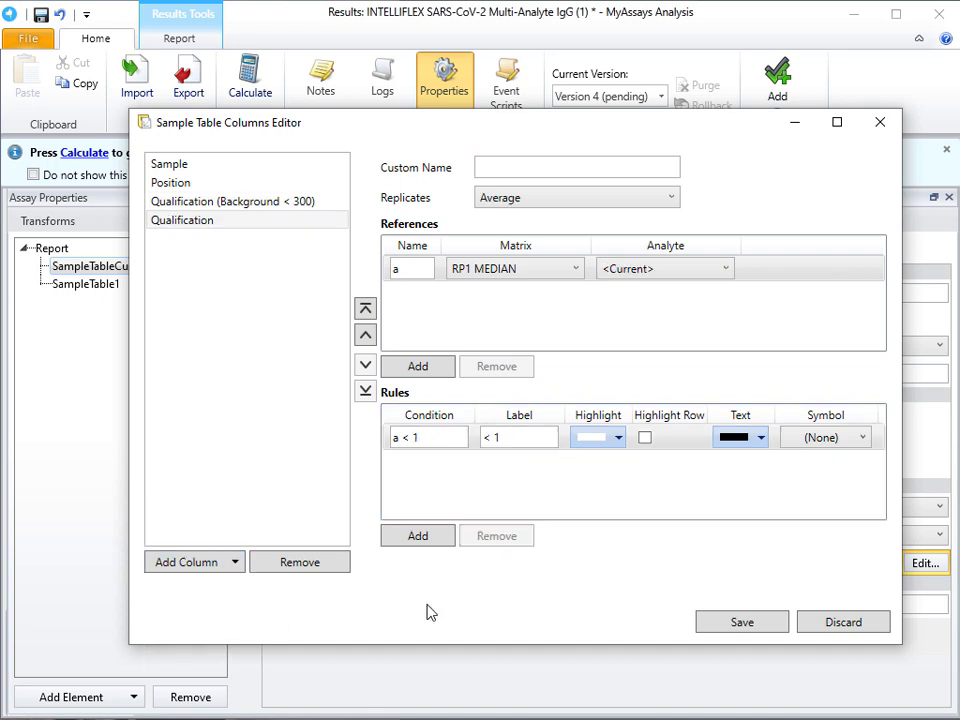
click(516, 161)
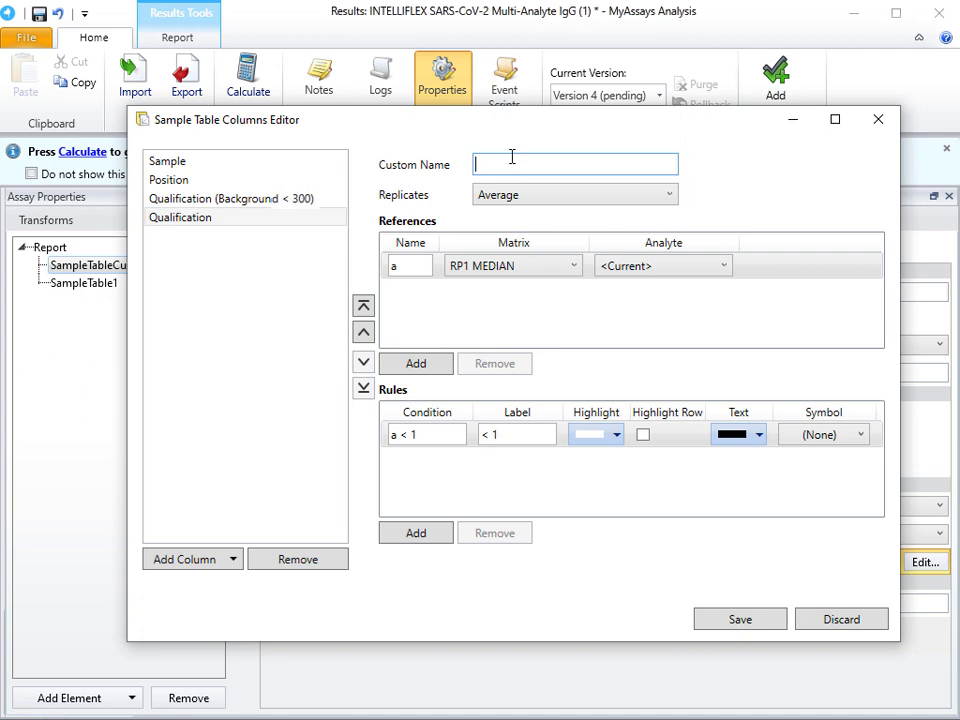
text(IgG Control)
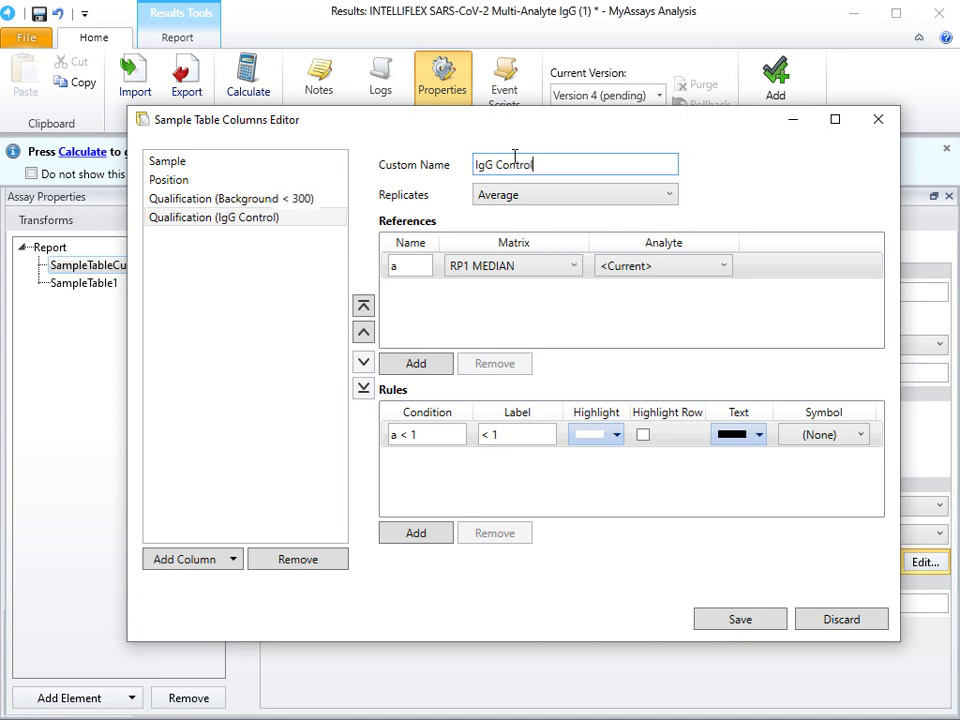
click(558, 198)
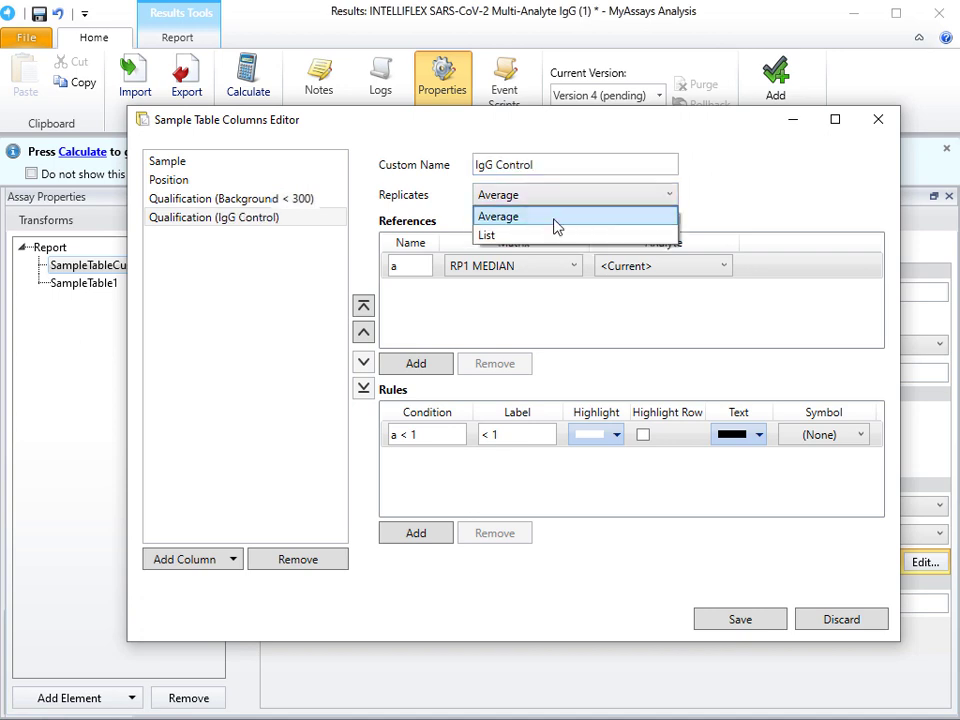
click(555, 230)
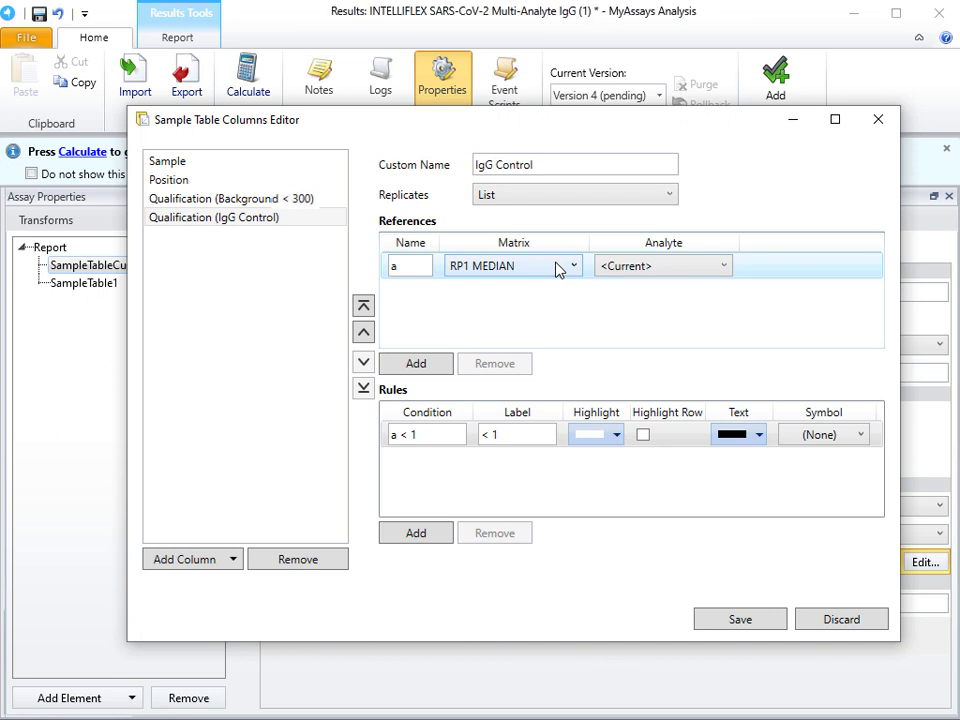
click(681, 270)
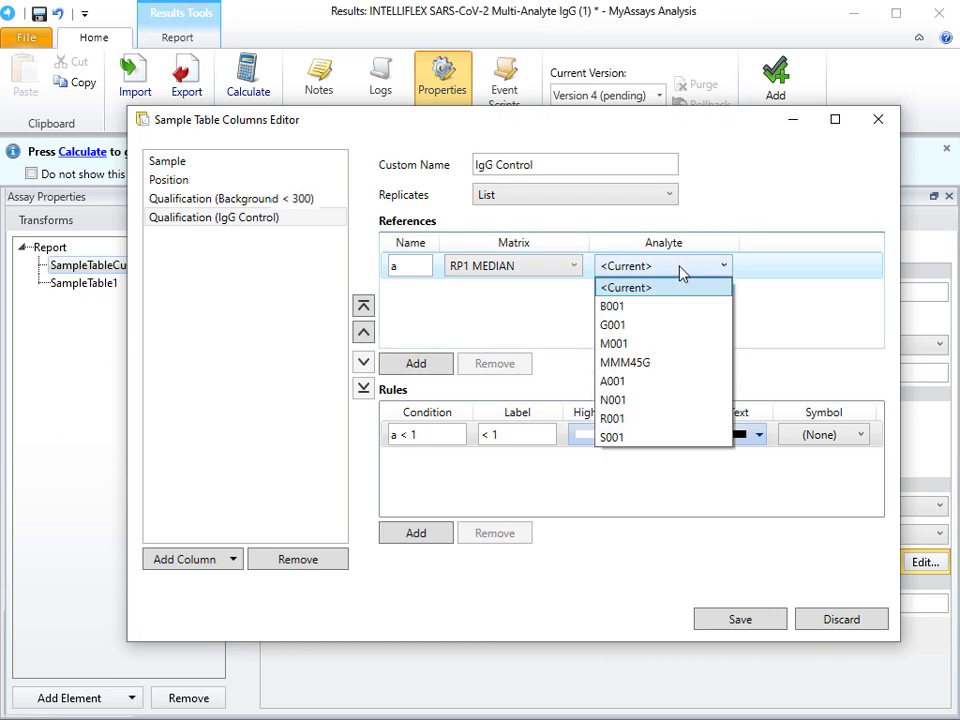
click(676, 325)
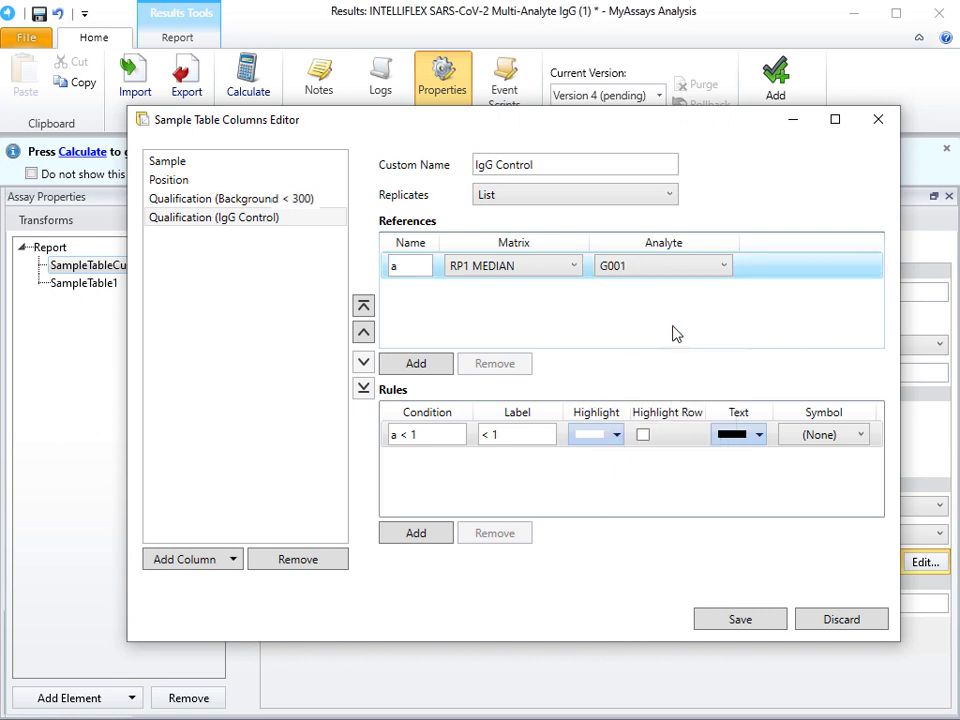
Step: Set the IgG Control column's first rule to condition a > 2500 with the label Pass
click(430, 436)
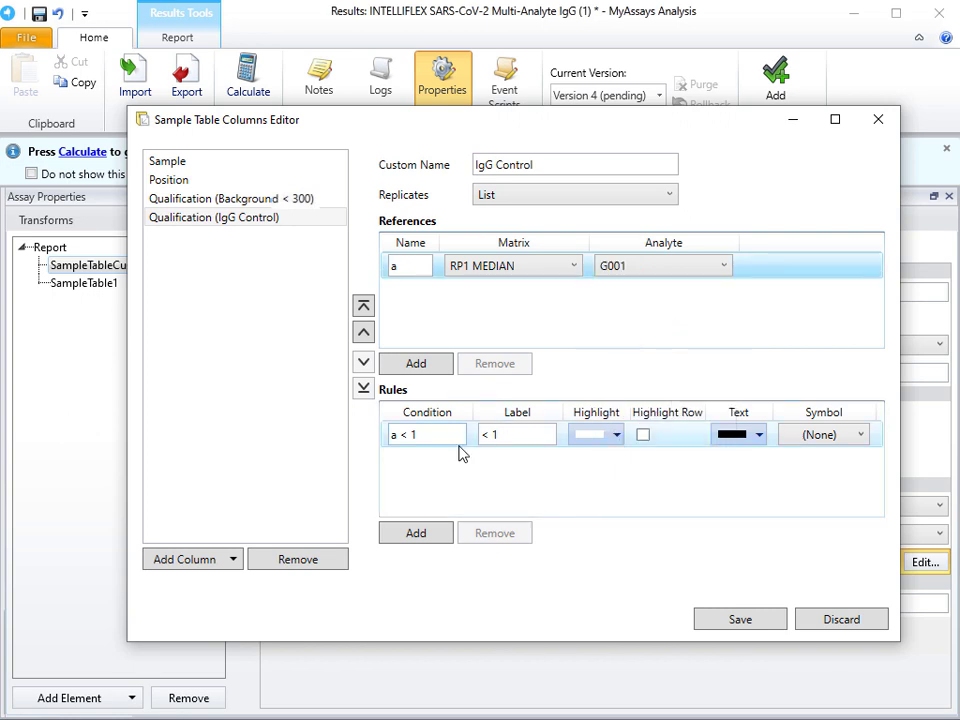
drag(430, 436, 343, 441)
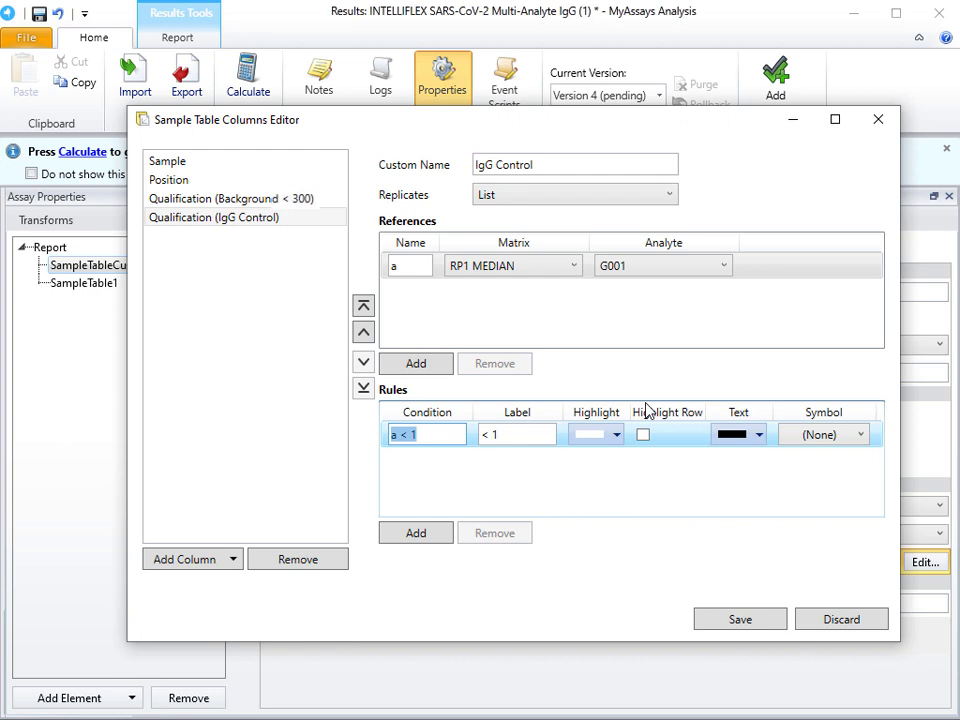
text(a > 2500)
key(Tab)
text(Pass)
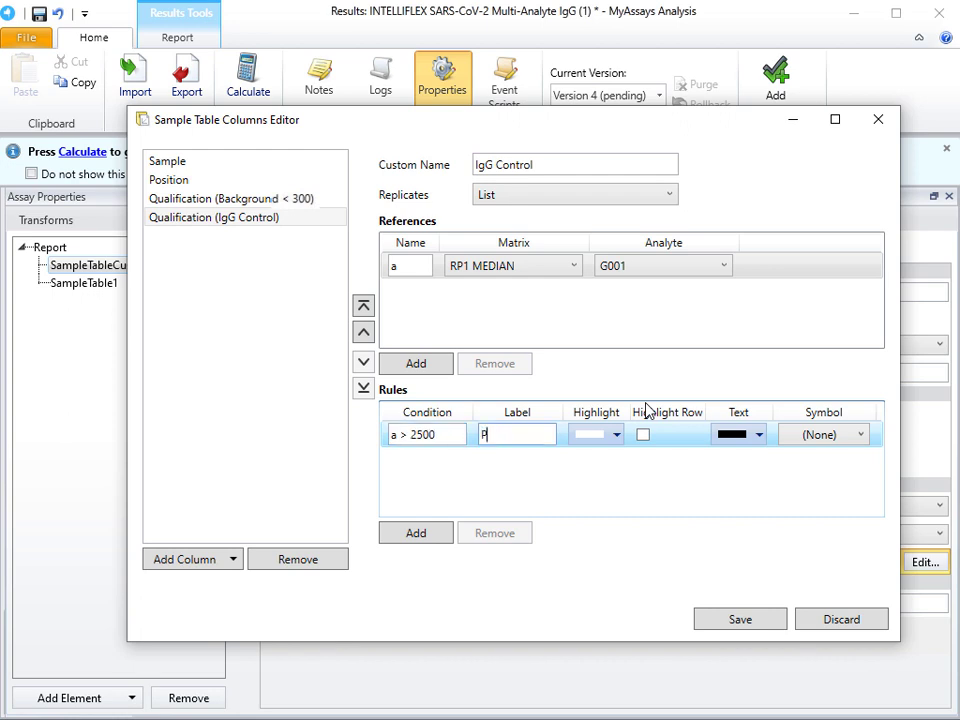
Step: Add a second rule to the IgG Control column with condition a <= 2500 and label Fail
click(439, 527)
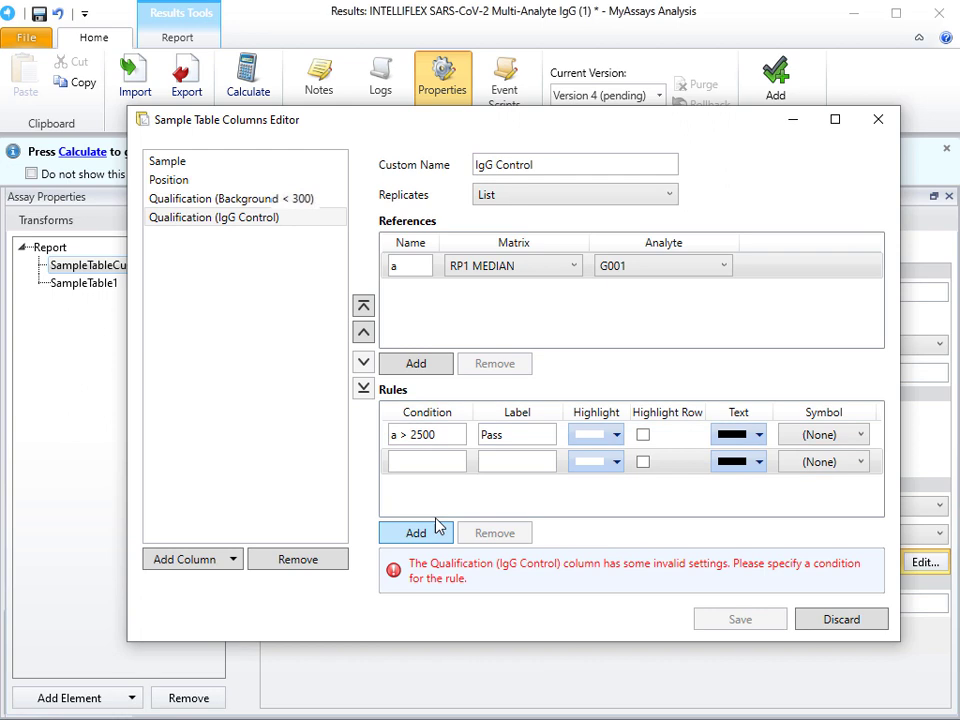
click(443, 460)
text(a <)
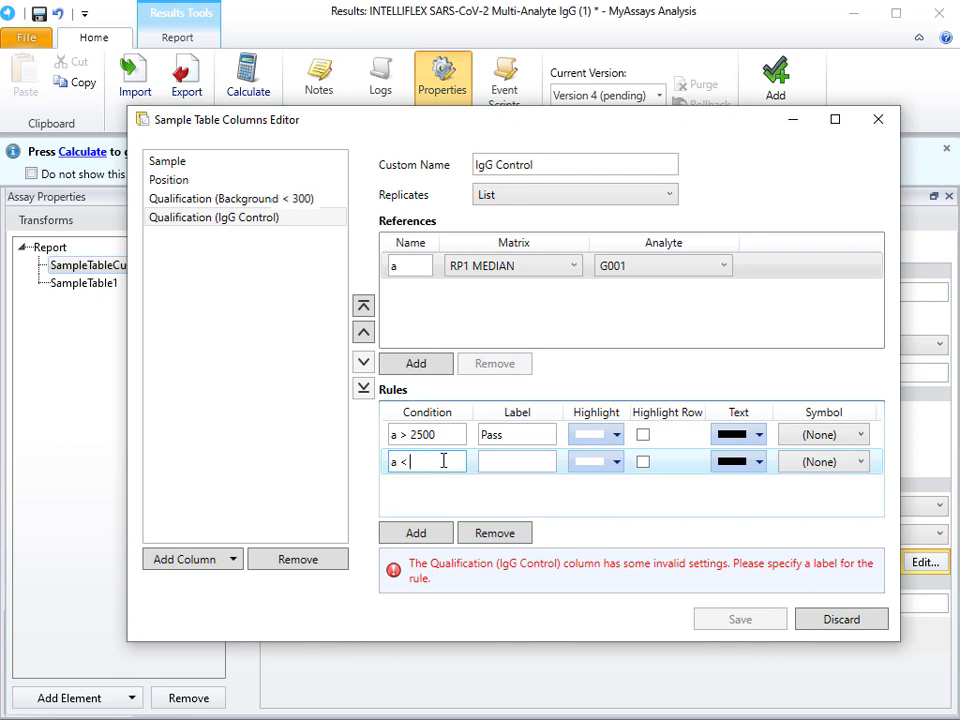
text(= 2500)
key(Tab)
text(Fail)
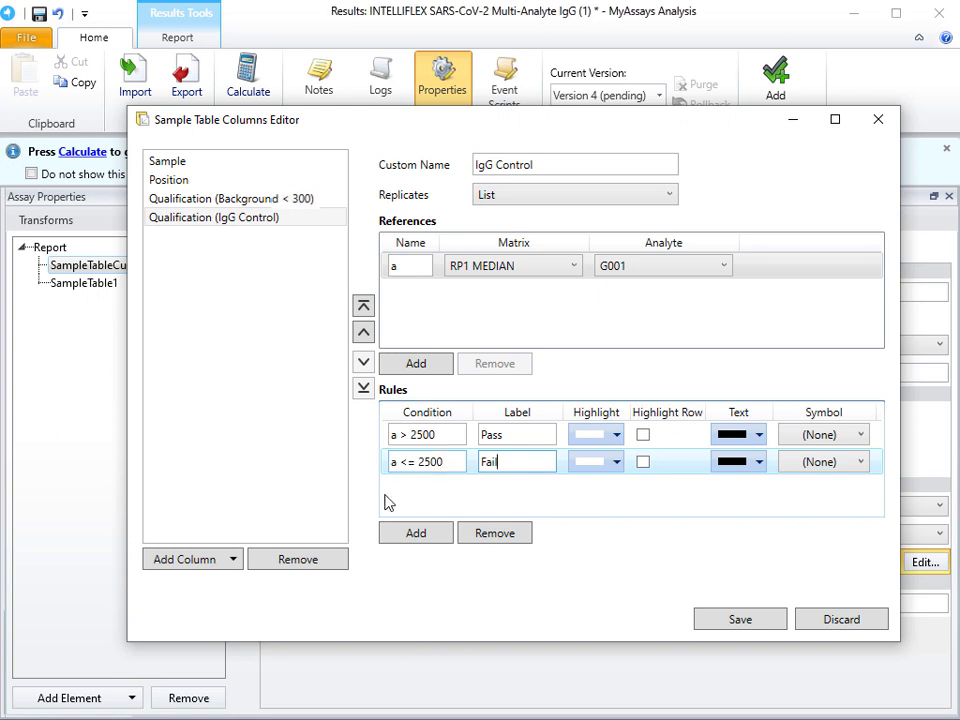
Step: Add a Qualification column named IgA Control with replicates set to List
click(199, 567)
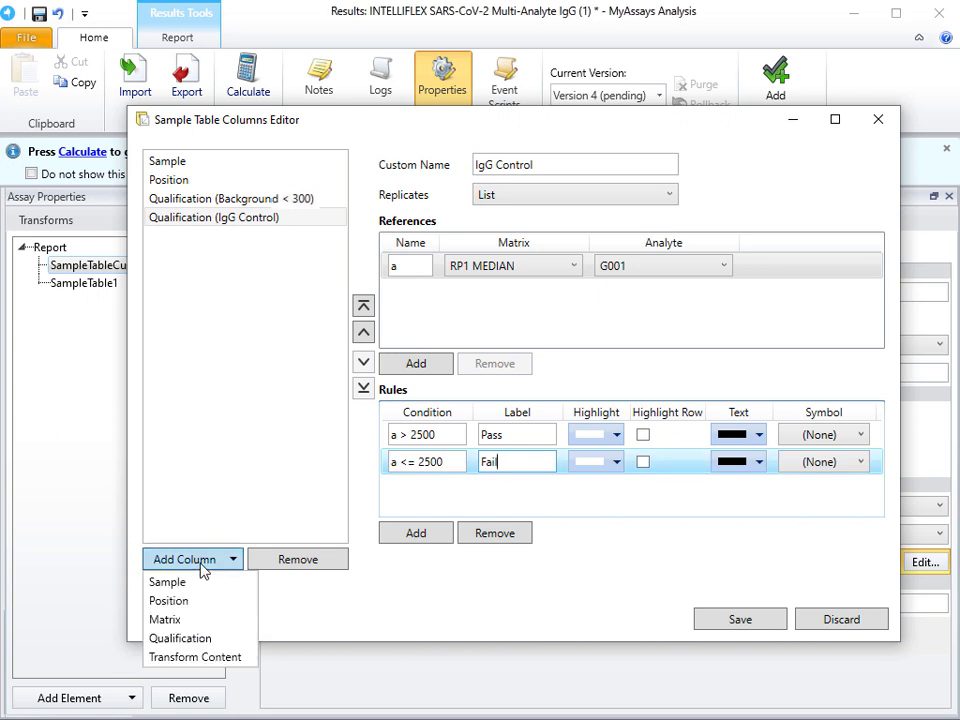
click(215, 638)
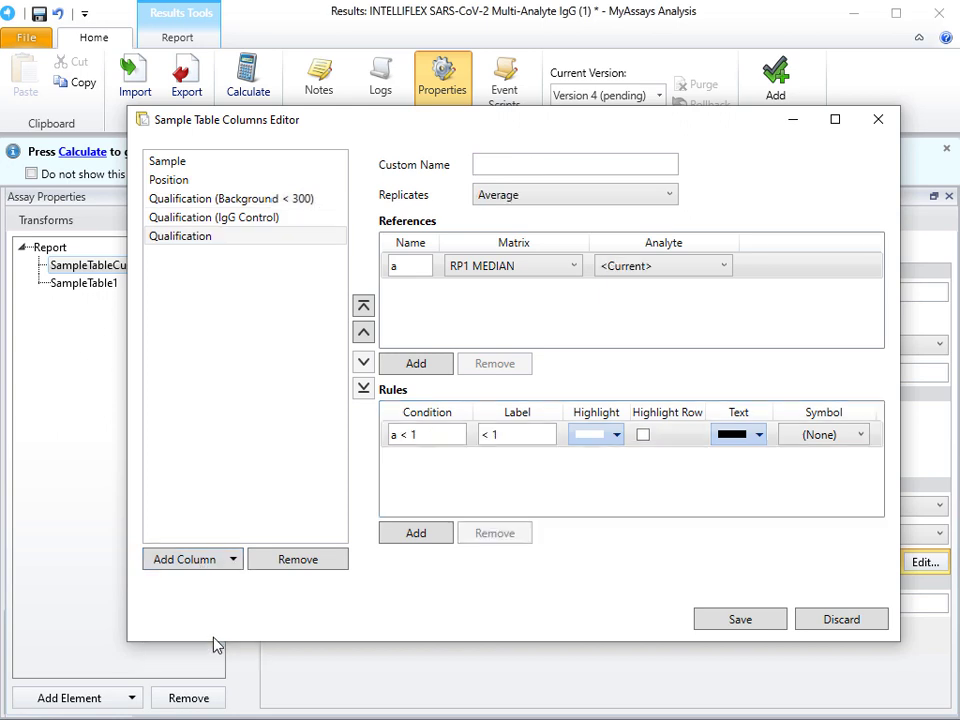
click(504, 167)
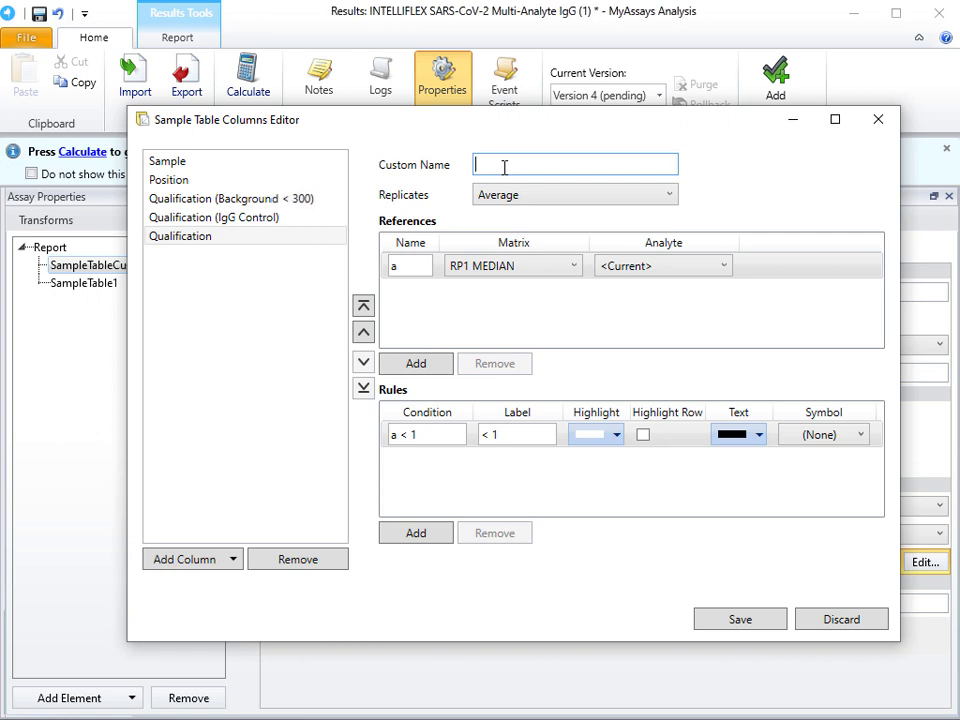
text(IgA Control)
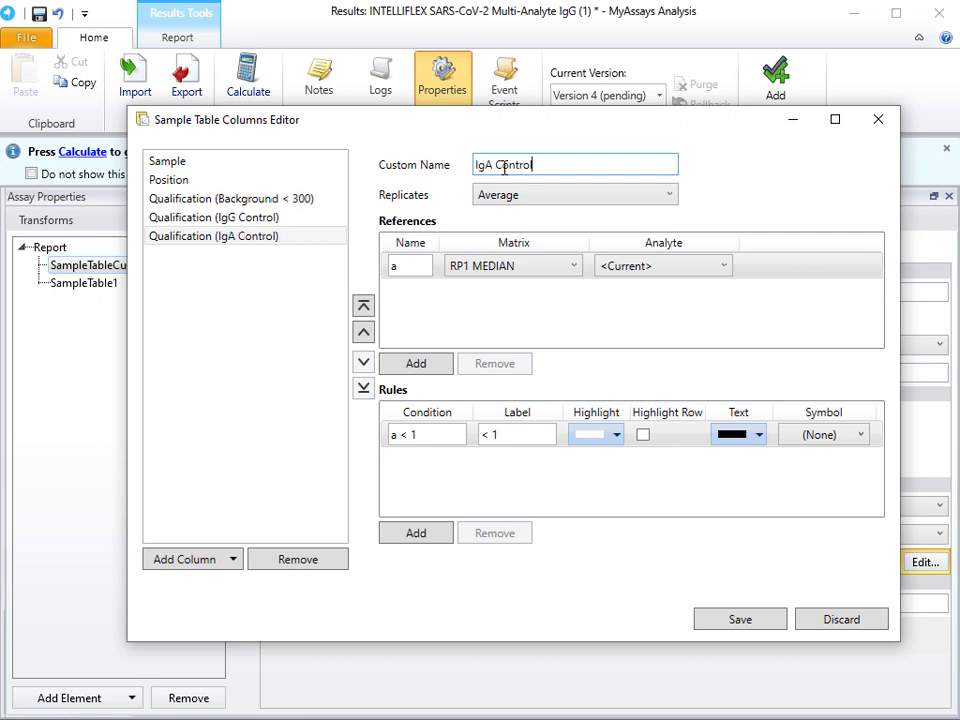
click(557, 196)
click(557, 236)
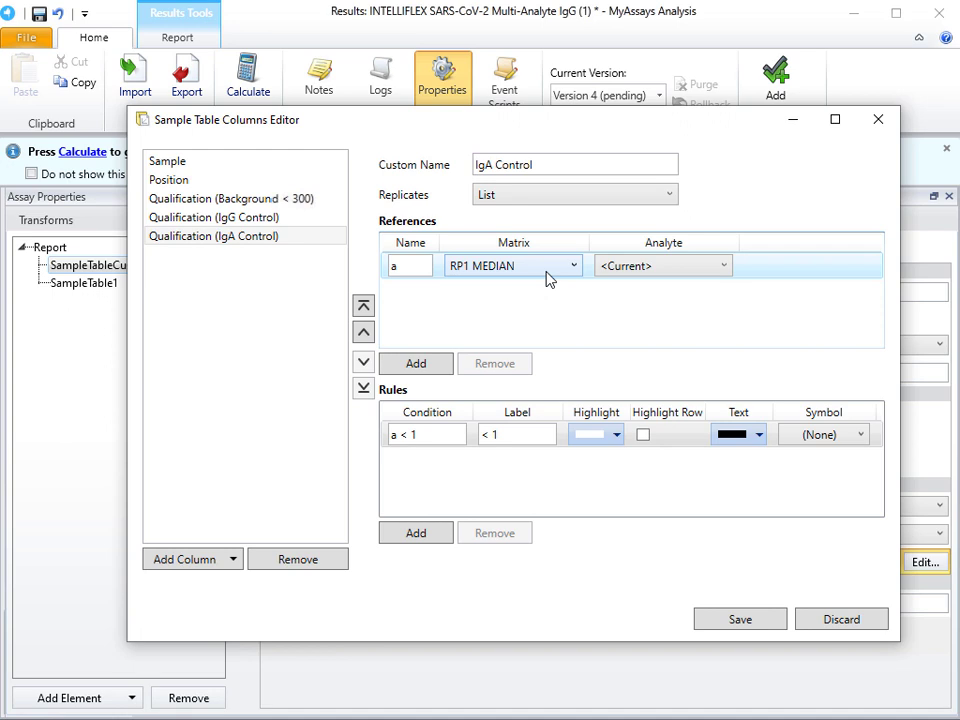
Step: Set the IgA Control column's reference a to analyte G001 and add a reference b using analyte A001
click(666, 268)
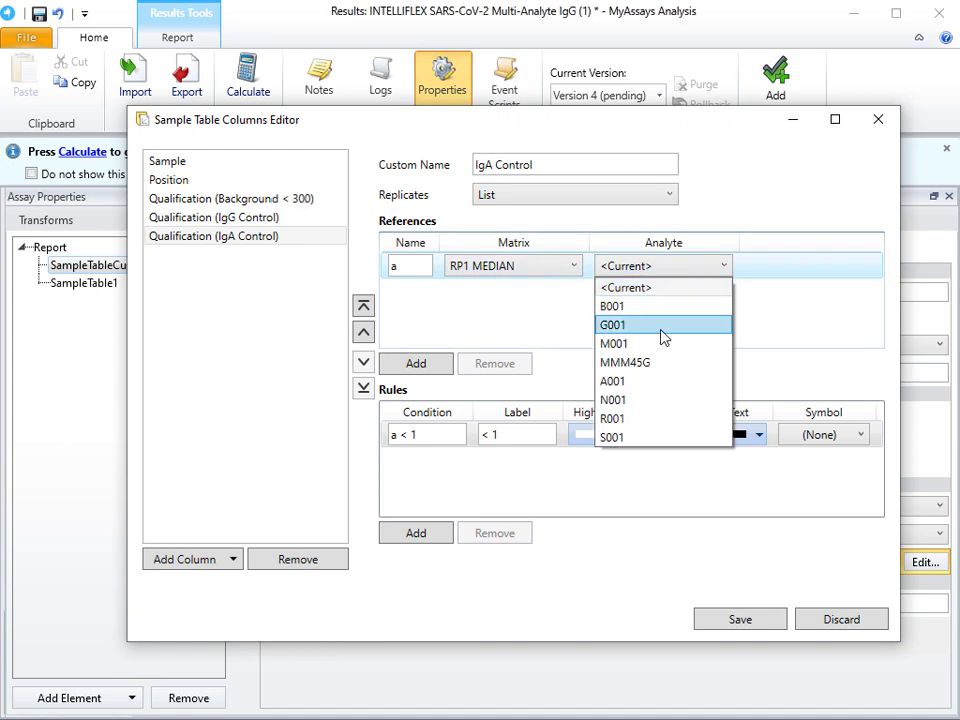
click(662, 325)
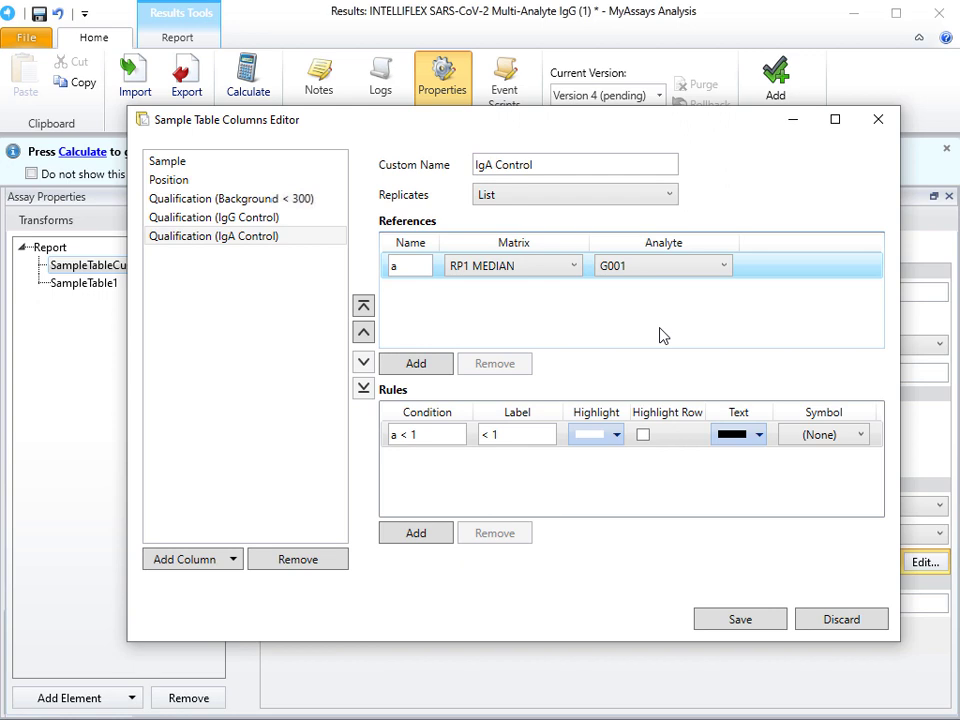
click(432, 366)
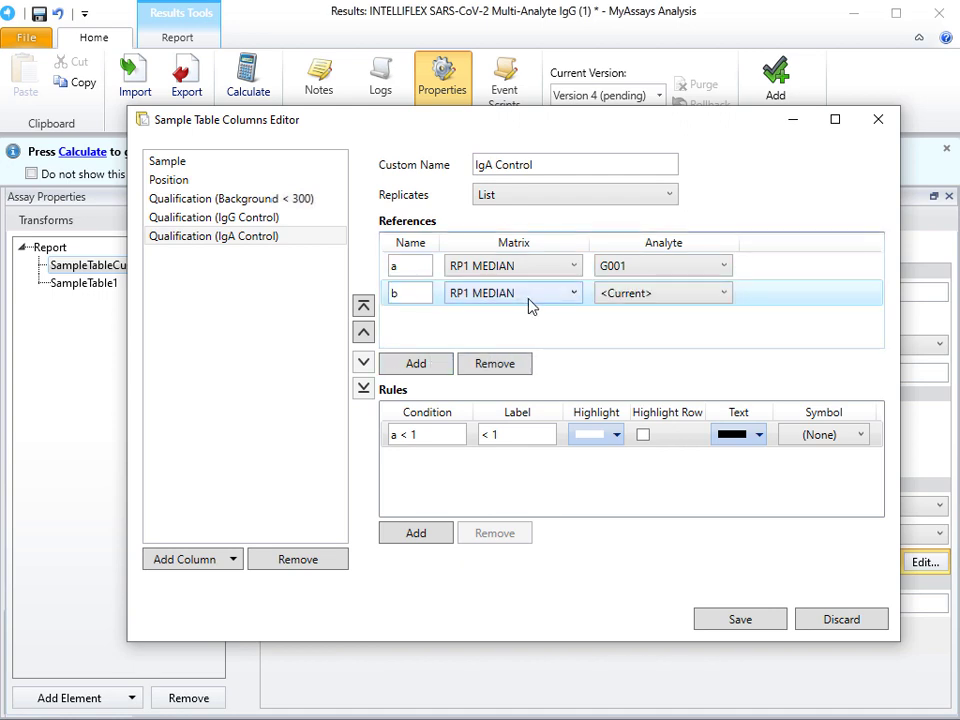
click(677, 304)
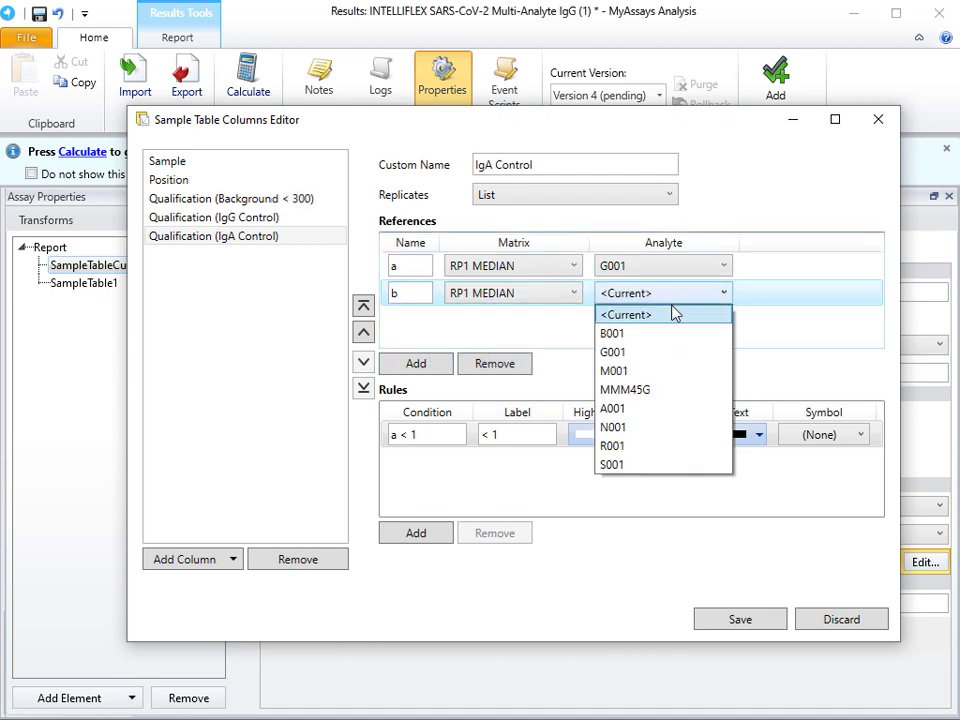
click(668, 416)
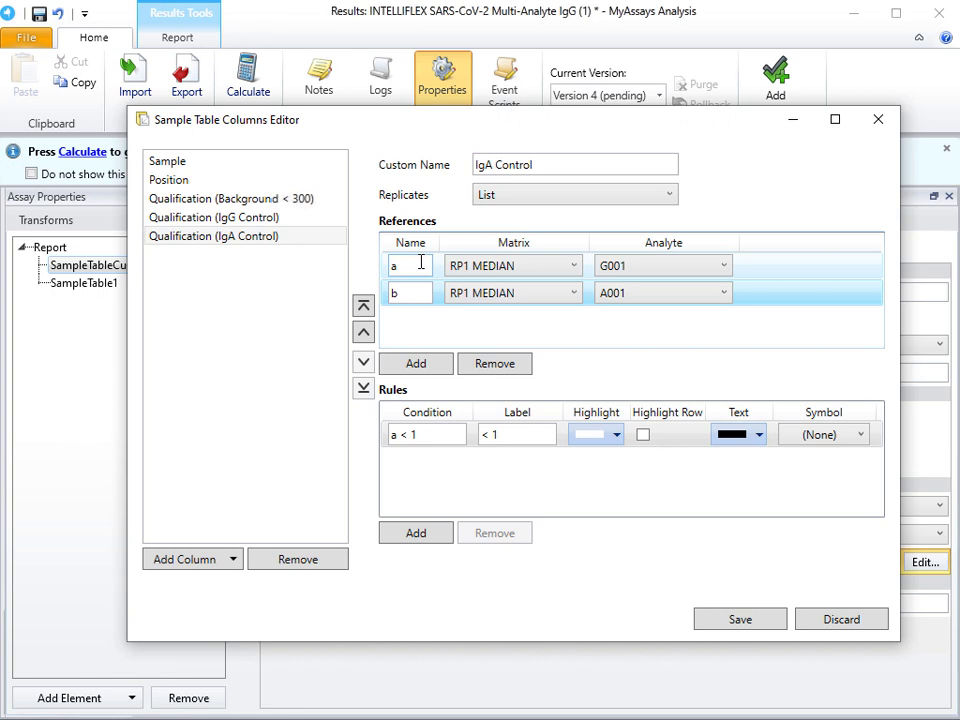
Step: Set the IgA Control column's first rule to condition b/a <= 0.8 with the label Pass
click(440, 434)
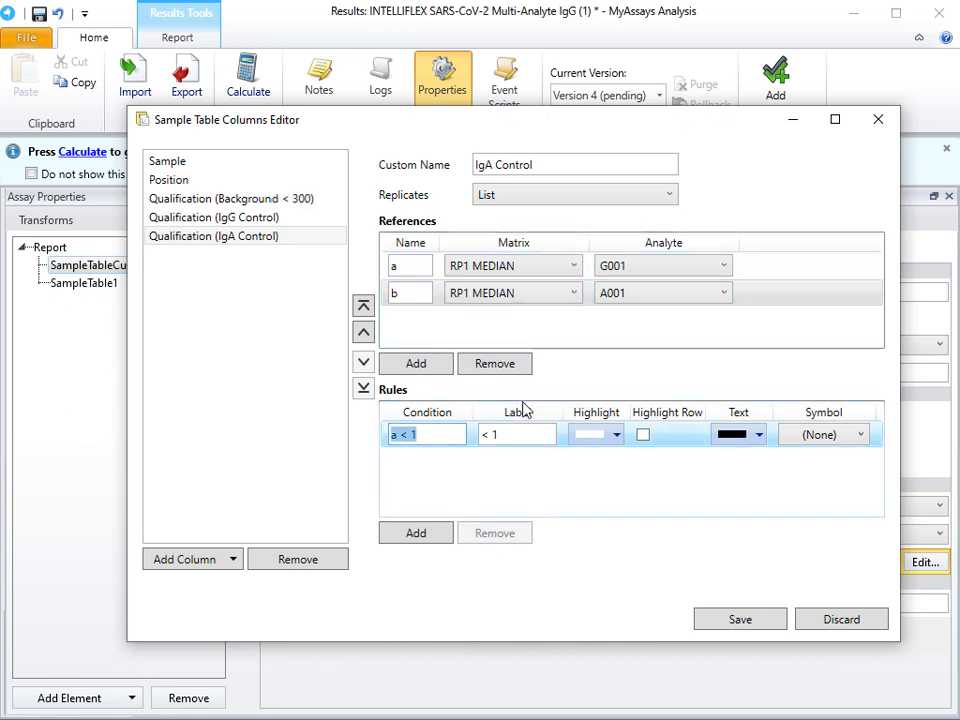
text(b/a <= 0.8)
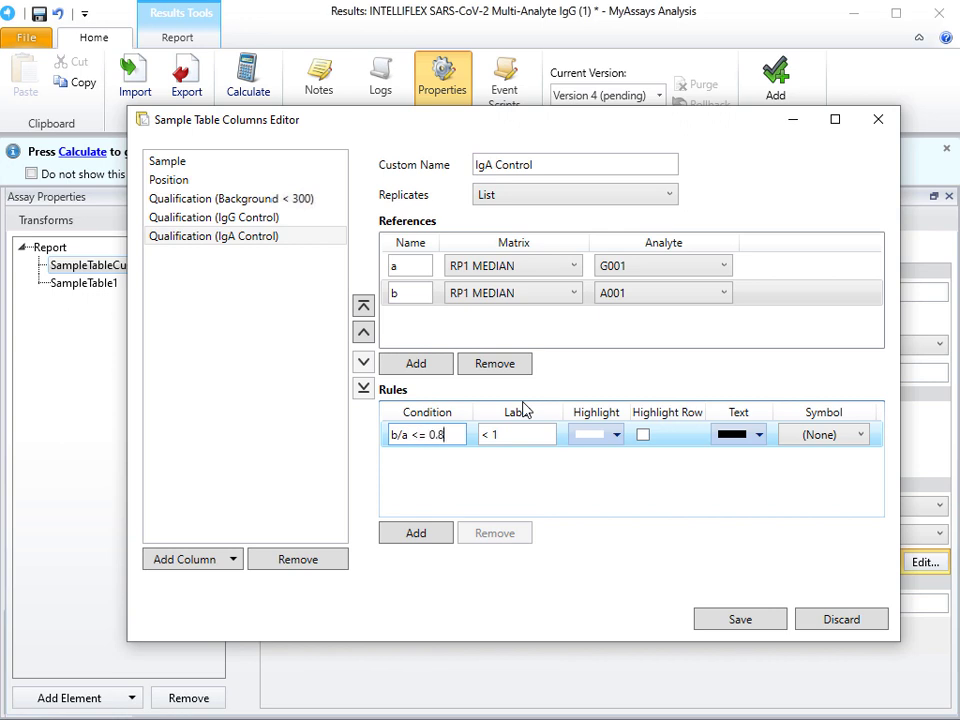
key(Tab)
key(ctrl+a)
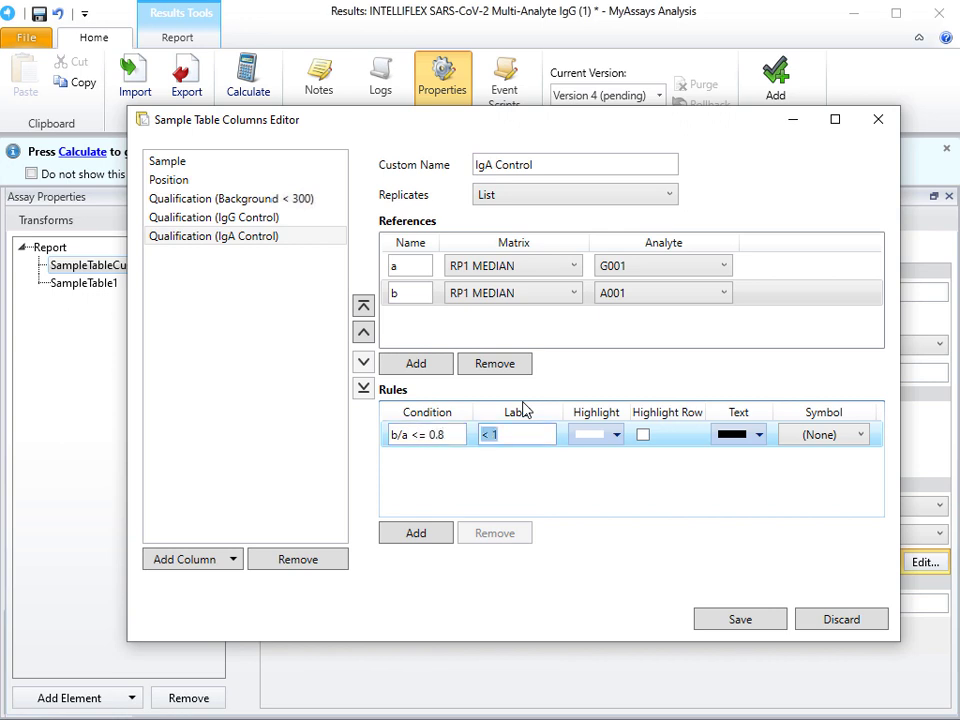
text(Pass)
Step: Add a second rule to the IgA Control column with condition b/a > 0.8 and label Fail
click(416, 533)
click(437, 456)
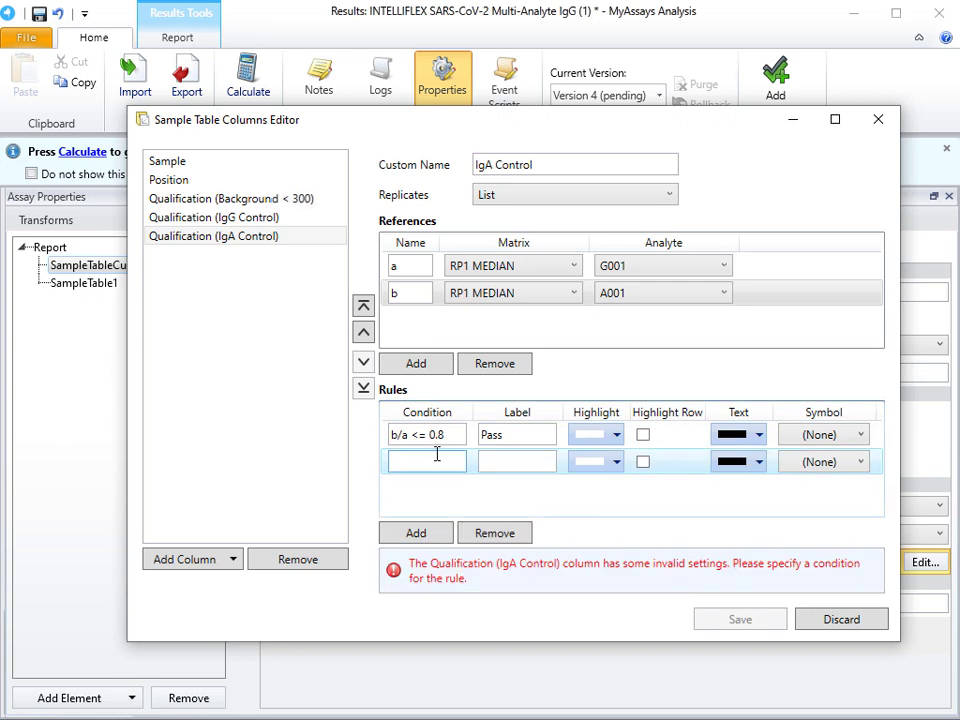
text(b/a > )
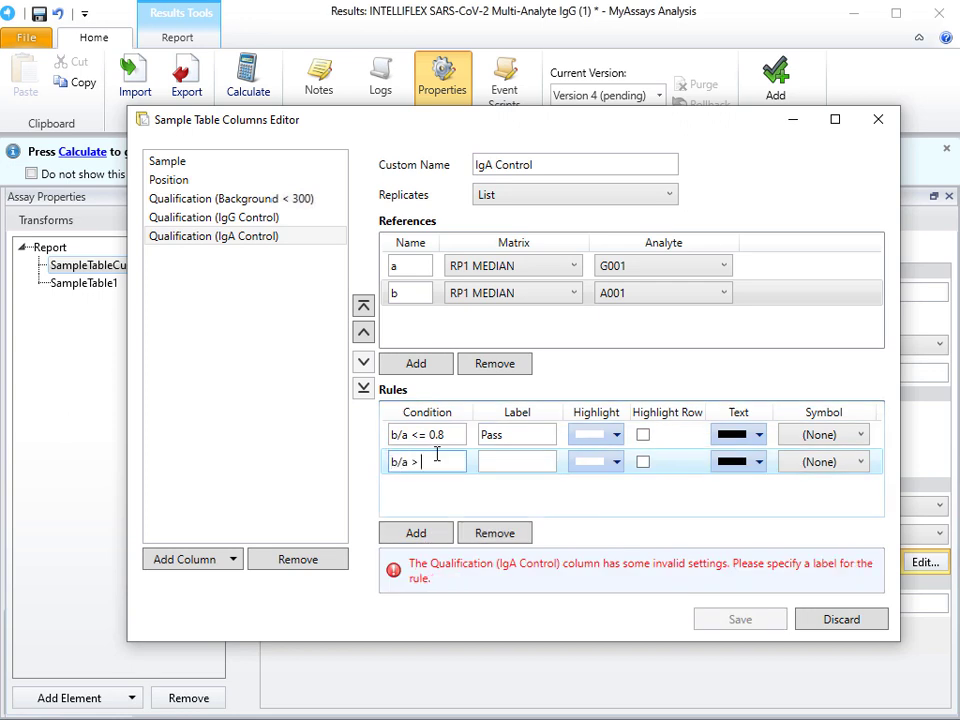
text(0.8)
key(Tab)
text(Fail)
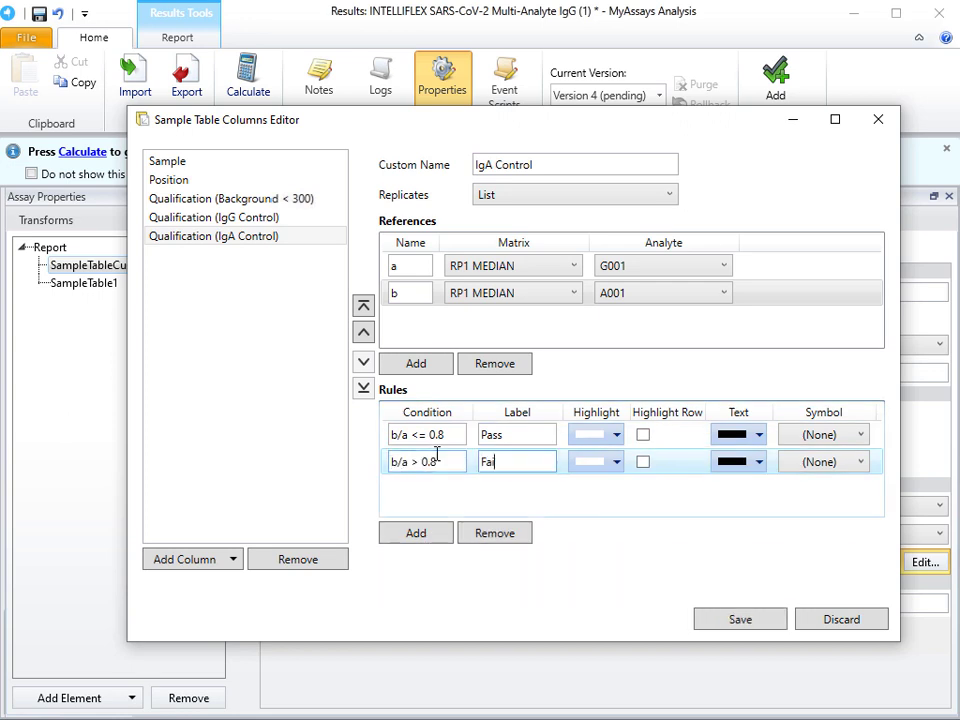
Step: Add a Qualification column named IgM Control with replicates set to List
click(213, 568)
click(214, 639)
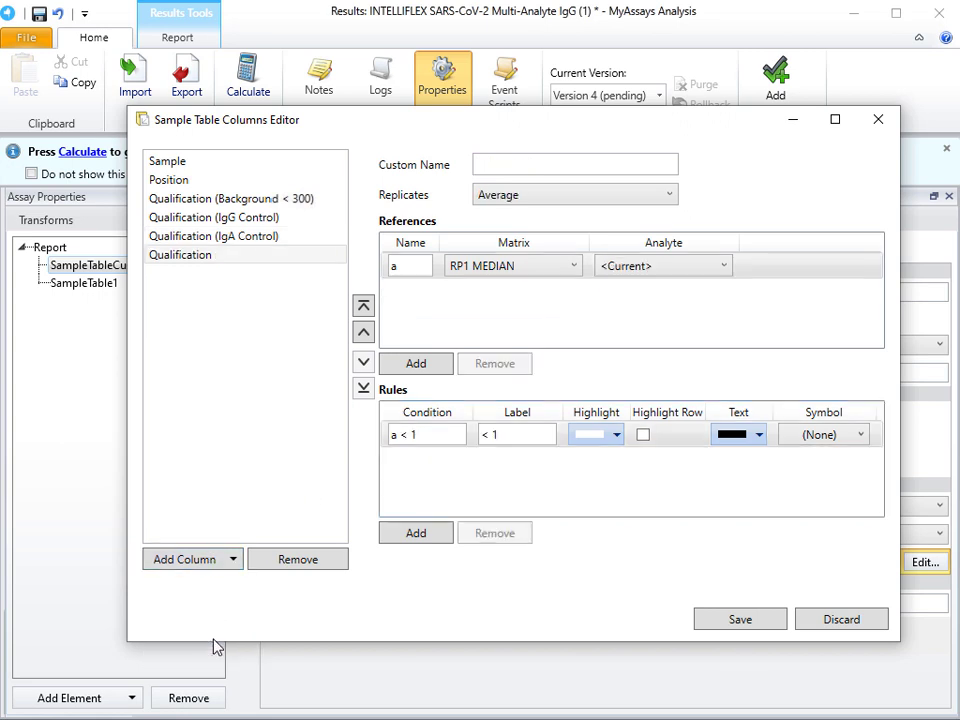
click(529, 160)
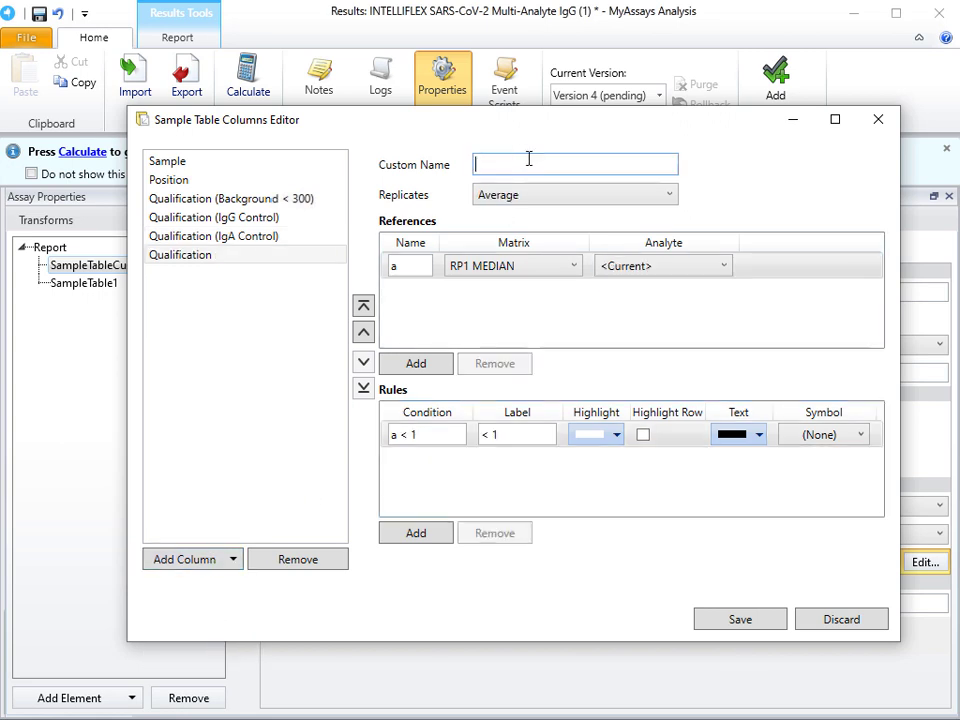
text(IgM Control)
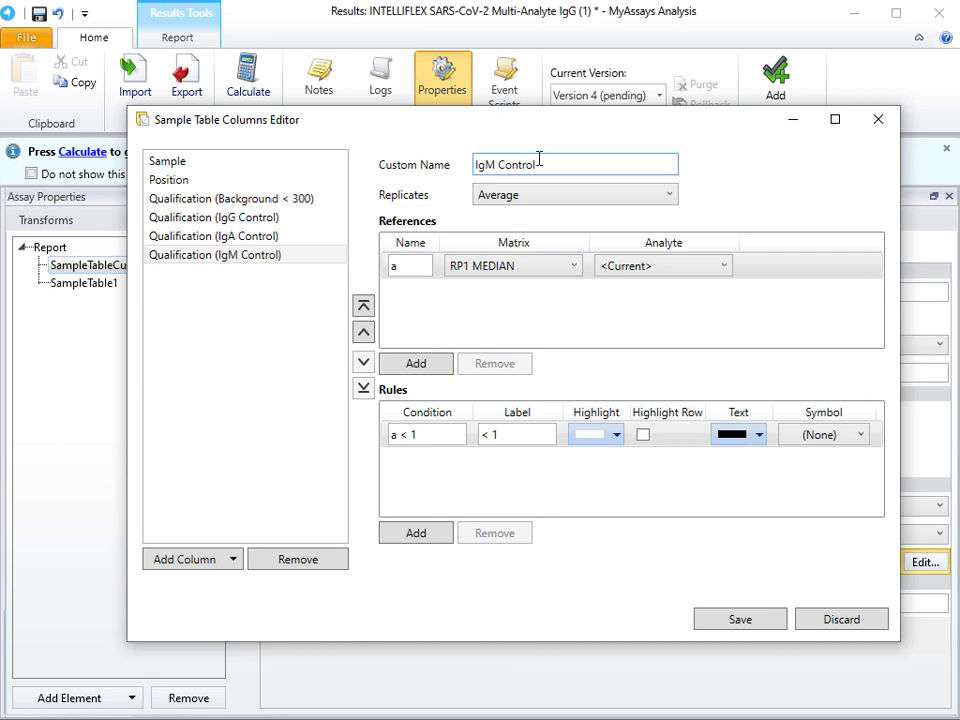
click(575, 198)
click(561, 234)
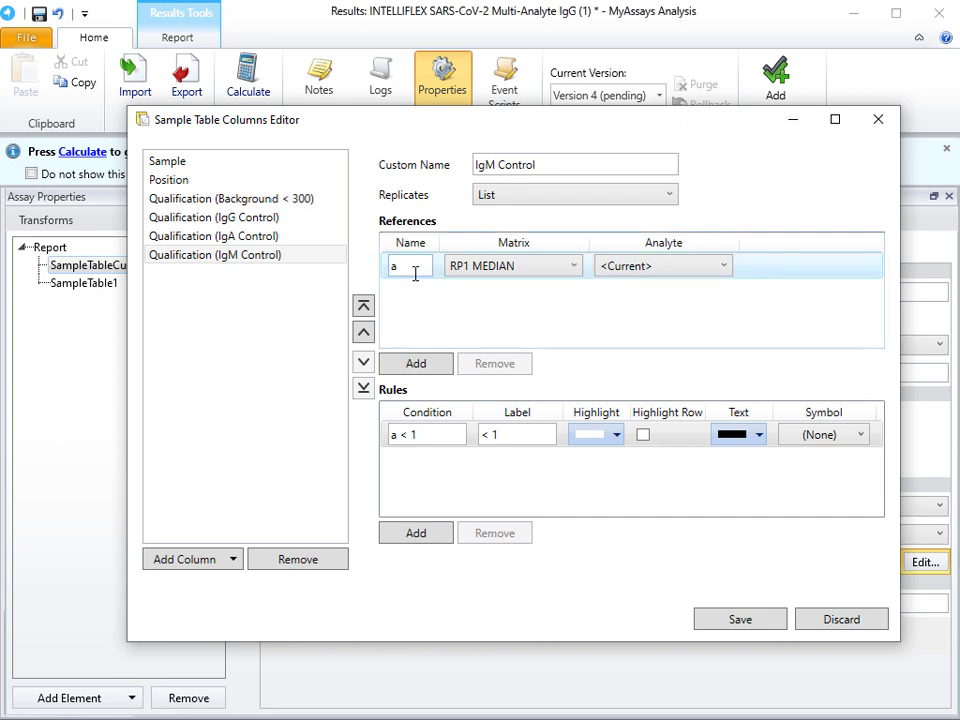
Step: Set the IgM Control column's reference a to analyte G001 and add a reference b using analyte M001
click(671, 272)
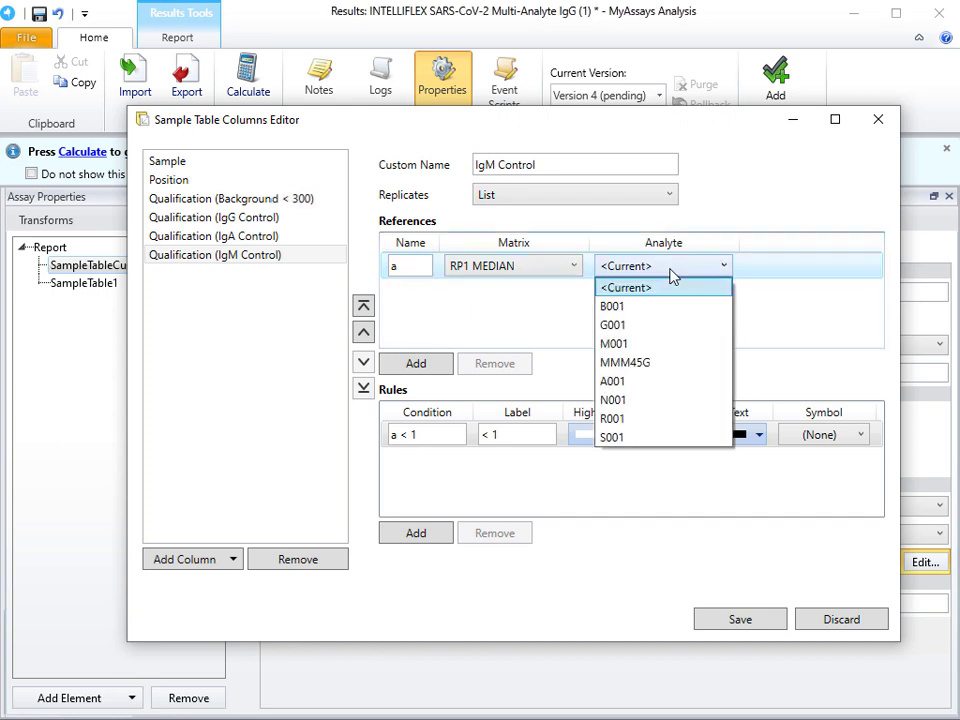
click(670, 332)
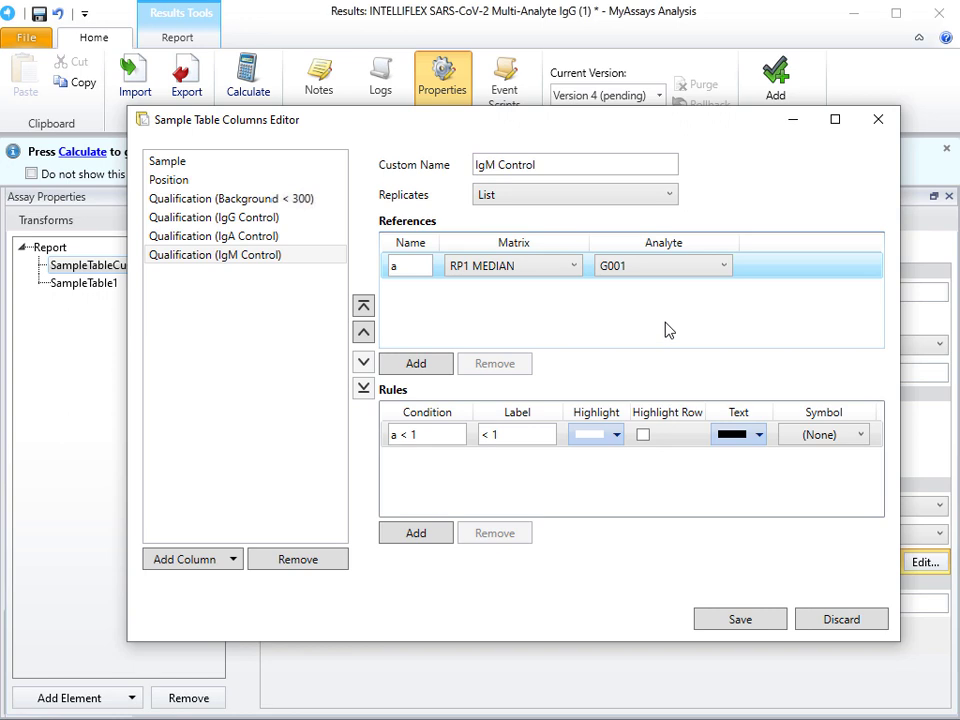
click(416, 363)
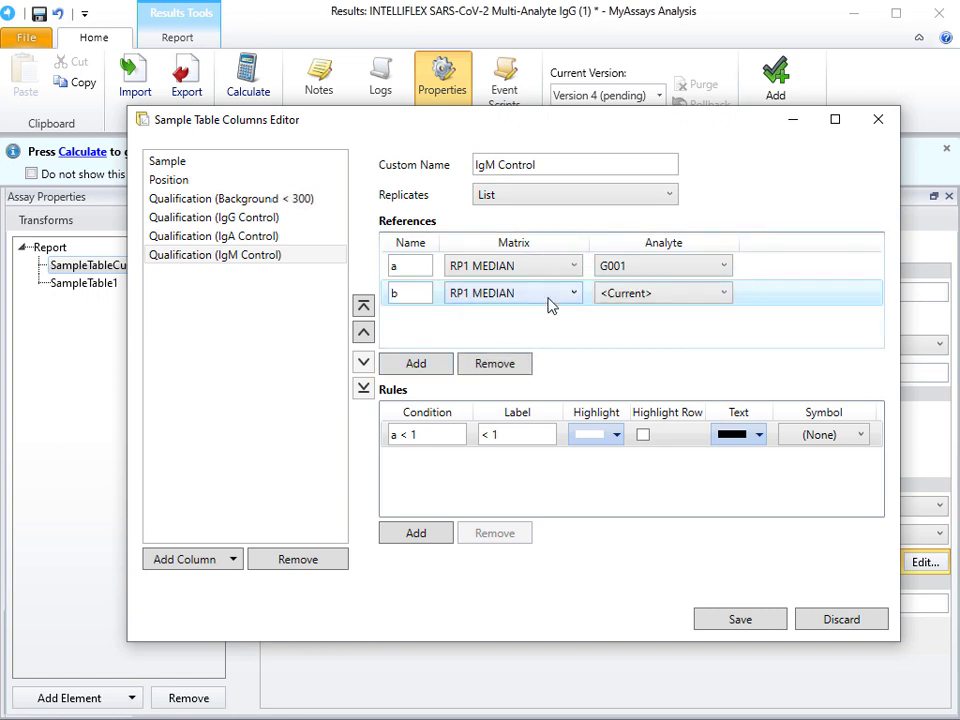
click(640, 297)
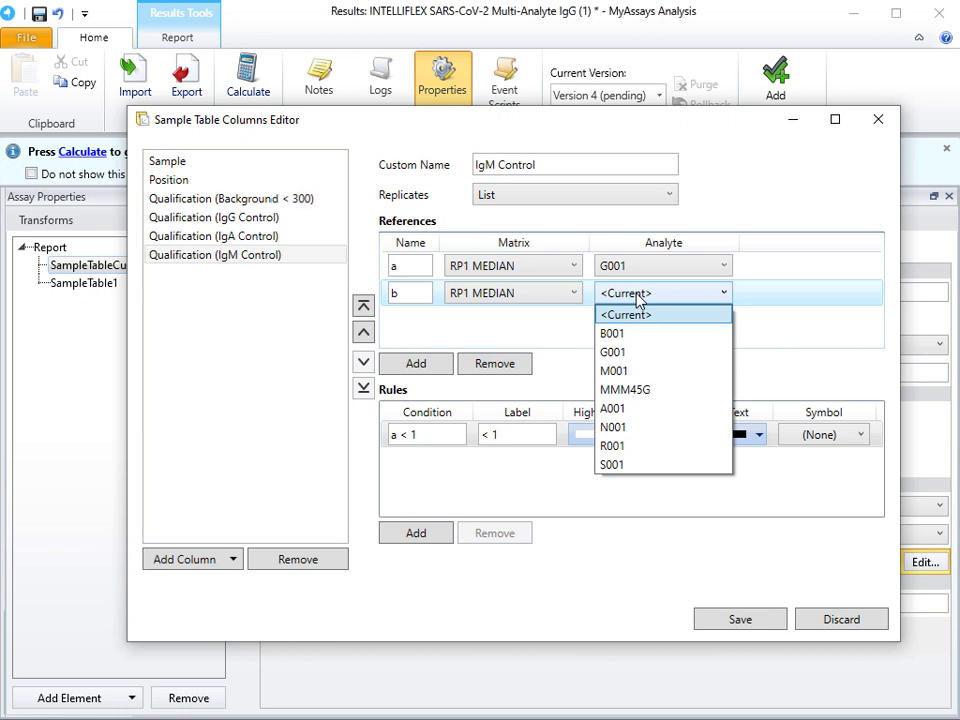
click(647, 372)
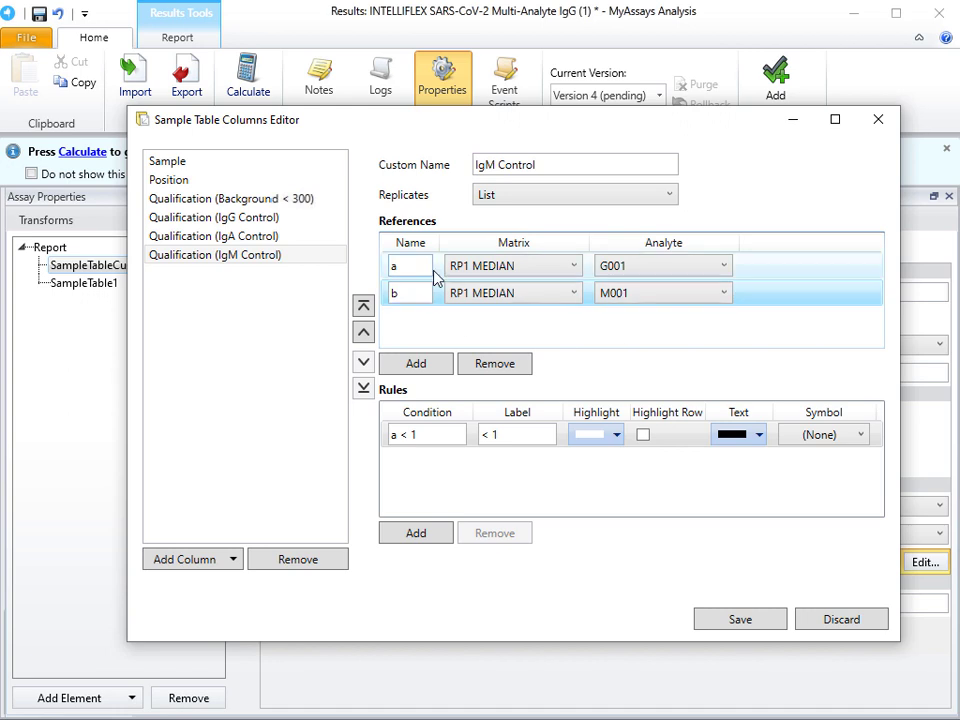
Step: Set the IgM Control column's first rule to condition b/a <= 0.5 with the label Pass
click(456, 434)
drag(456, 434, 388, 435)
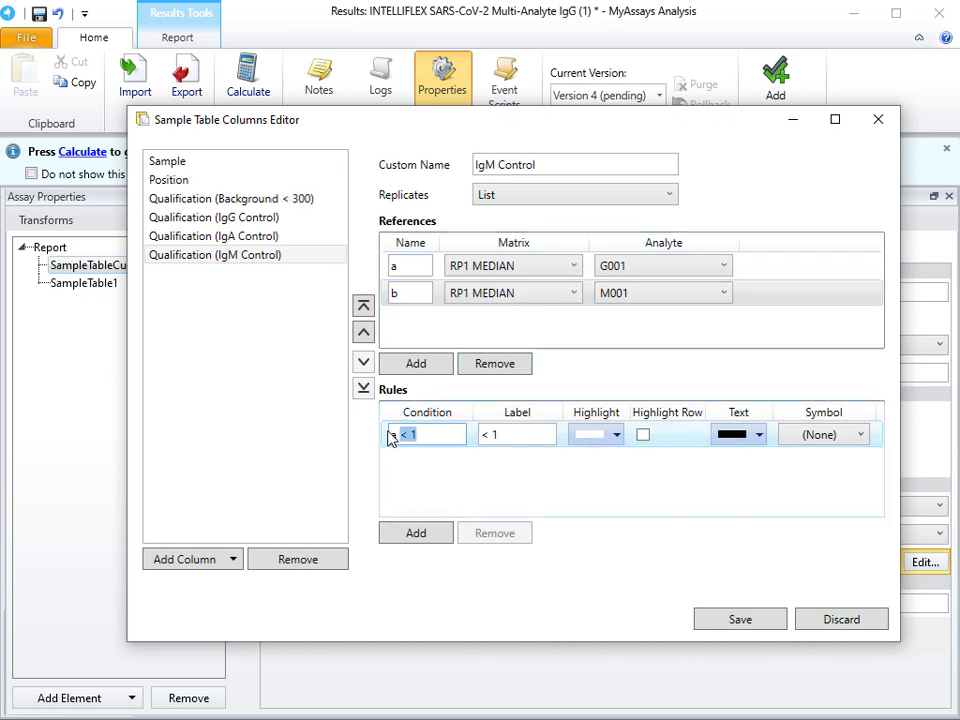
text(b)
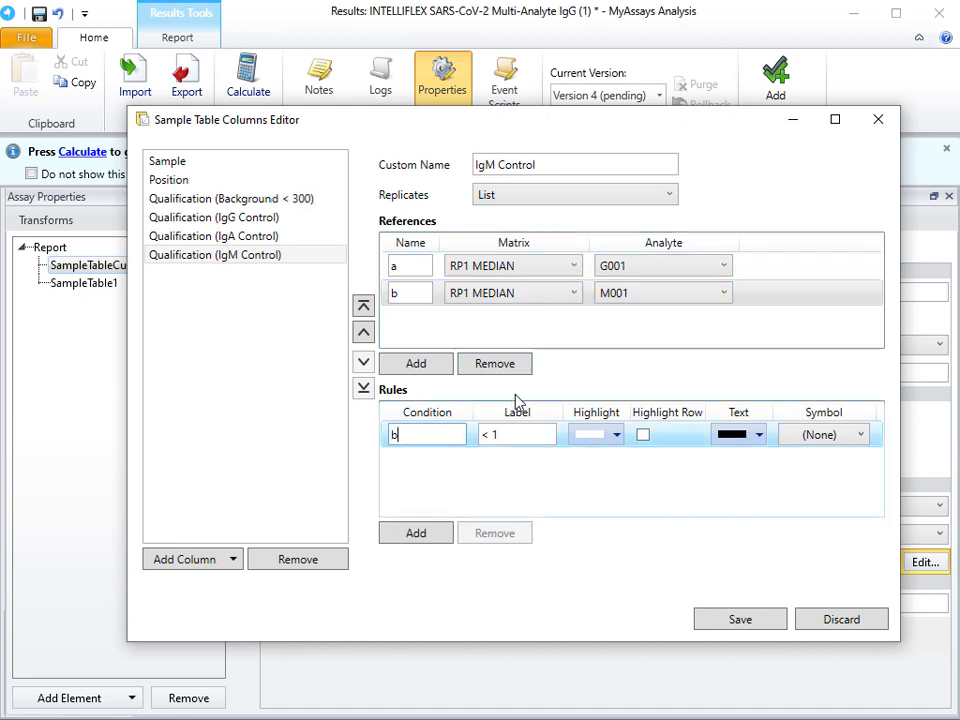
text(/a <= 0.5)
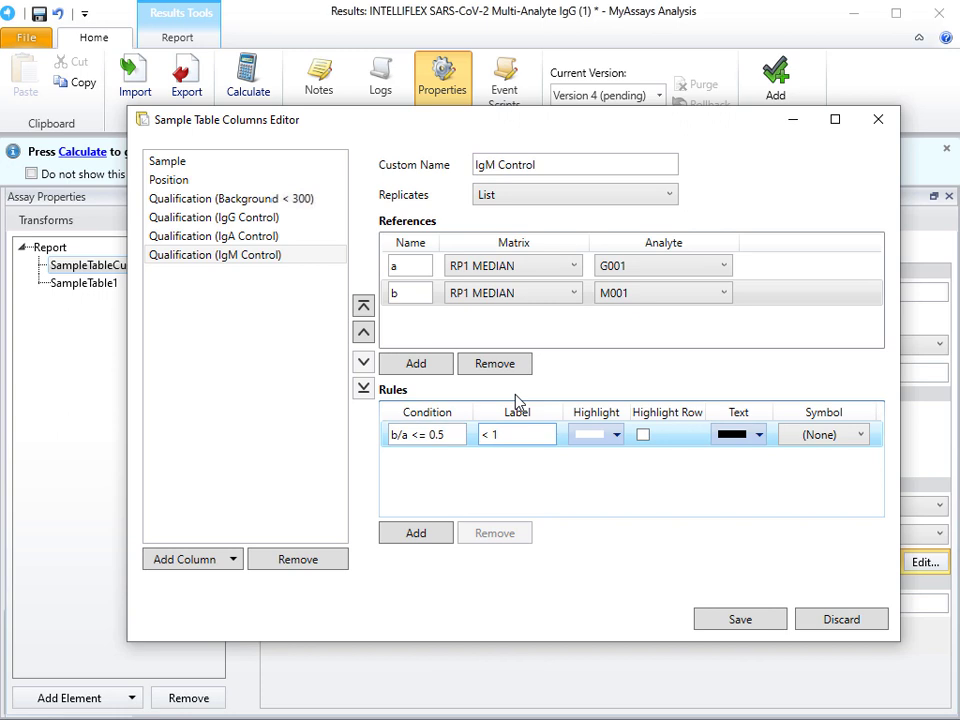
key(Tab)
text(Pass)
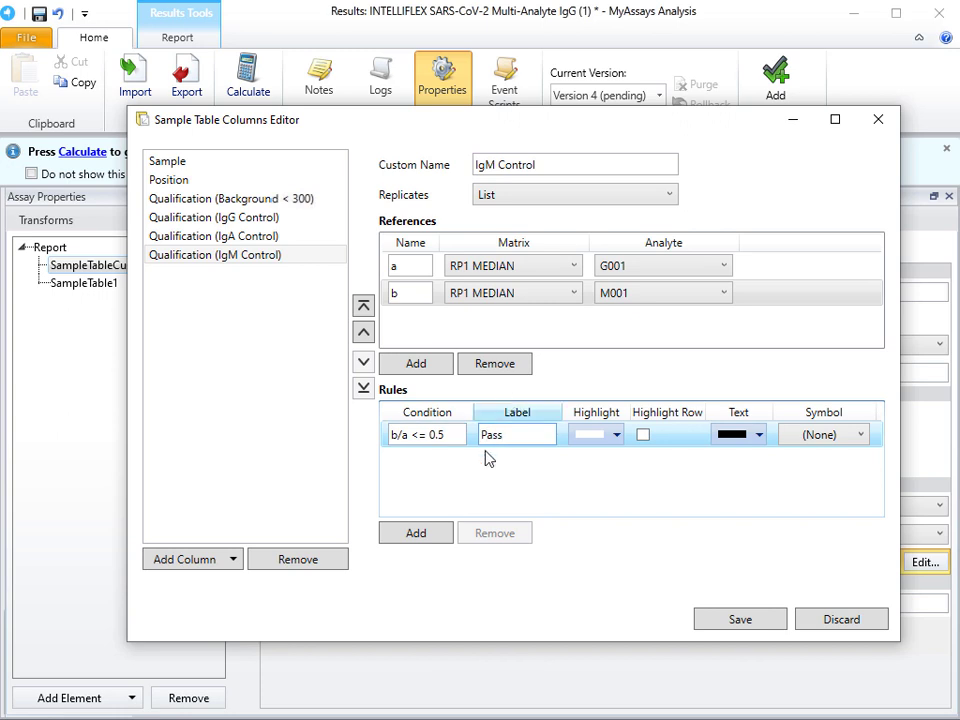
Step: Add a second rule to the IgM Control column with condition b/a > 0.5 and label Fail, and save the table columns
click(433, 535)
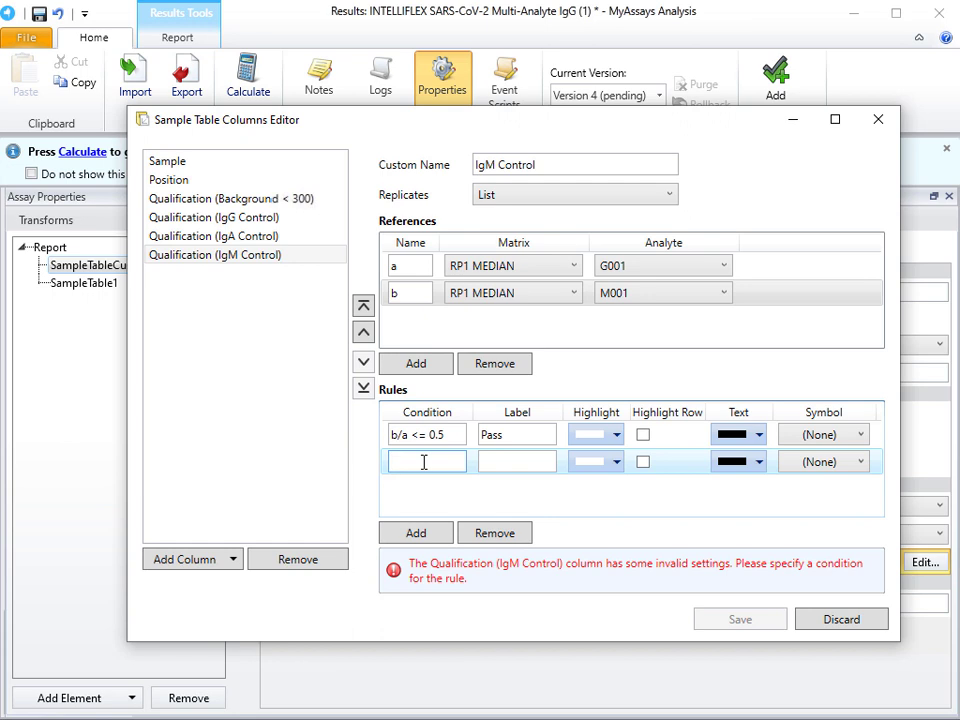
text(b/a)
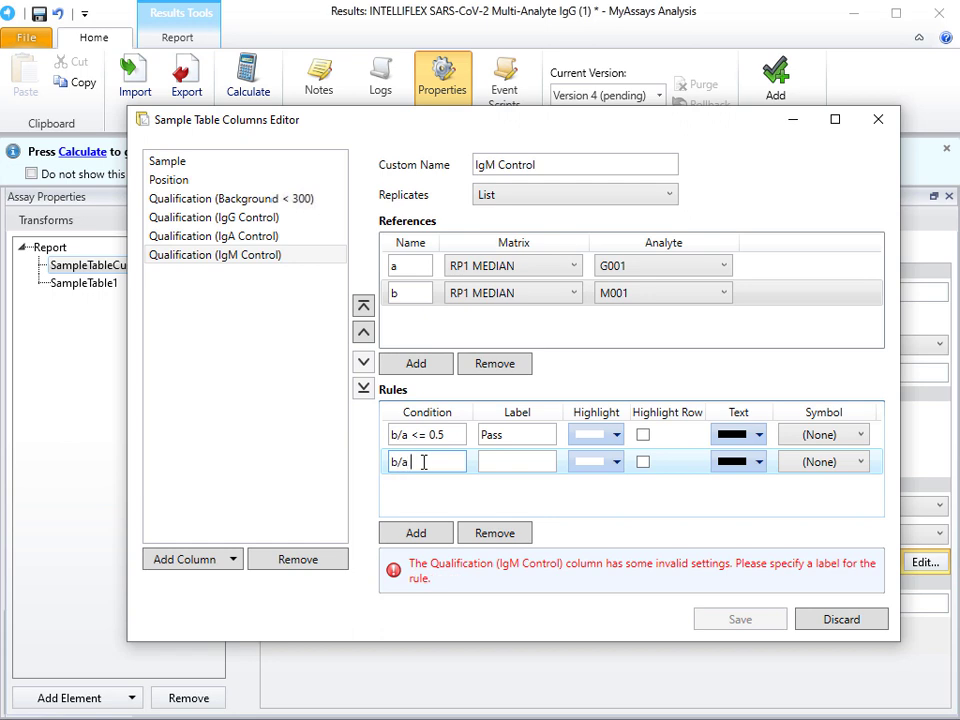
text( > 0.5)
key(Tab)
text(Fail)
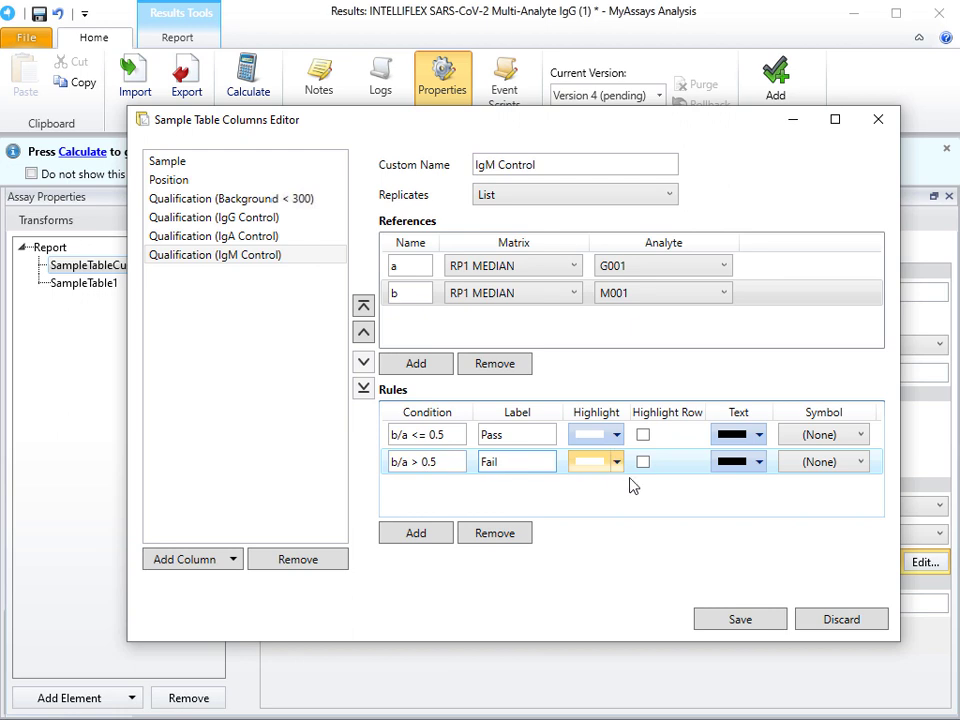
click(740, 620)
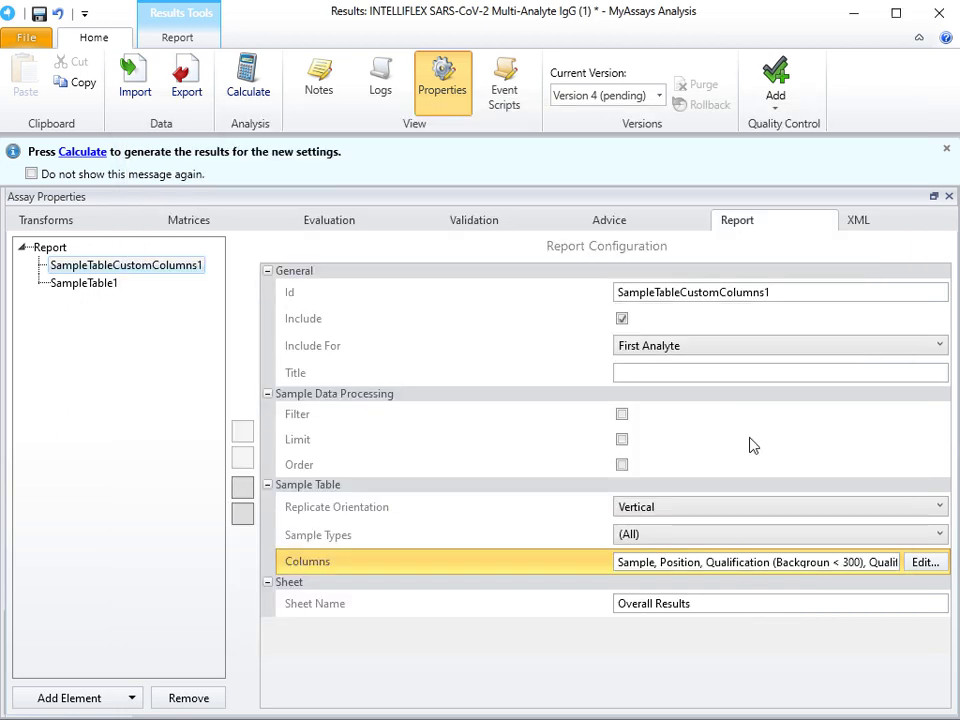
Step: Insert a Macros element directly above the Raw element in the protocol XML
click(856, 222)
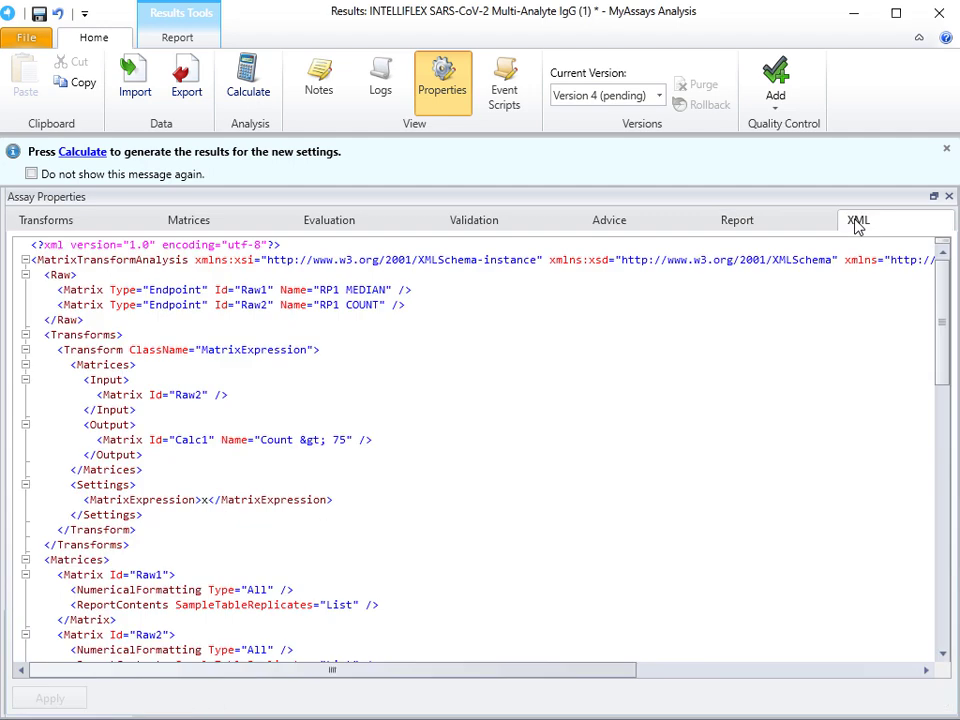
click(45, 276)
key(Return)
text(<)
key(Return)
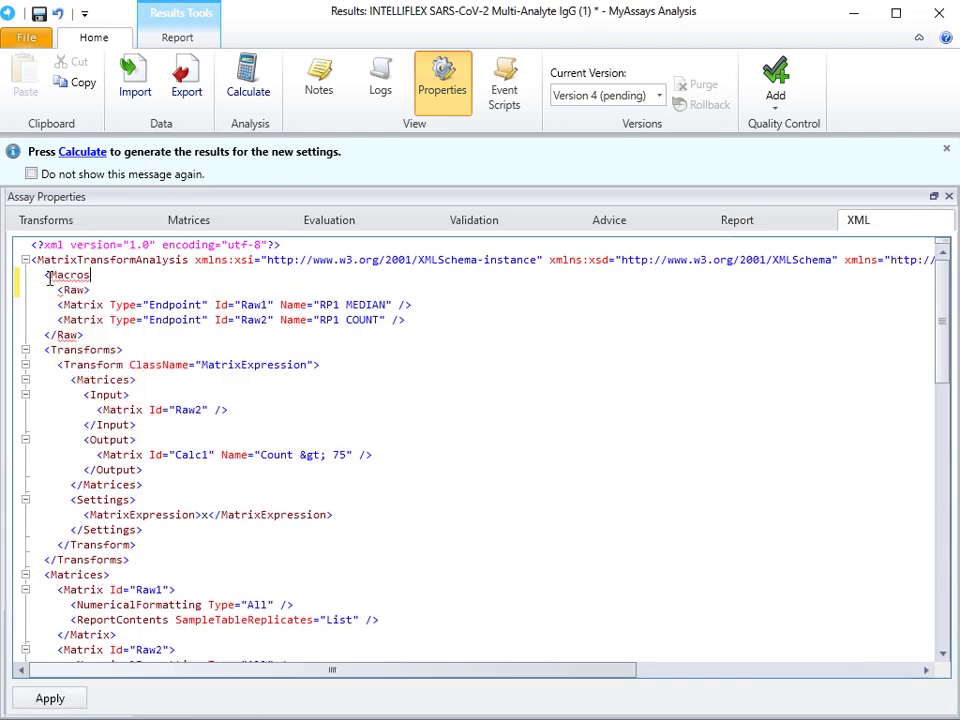
text(>)
key(Return)
Step: Define a macro named Threshold with value 700 inside the Macros element and apply the XML changes
text(<)
key(Return)
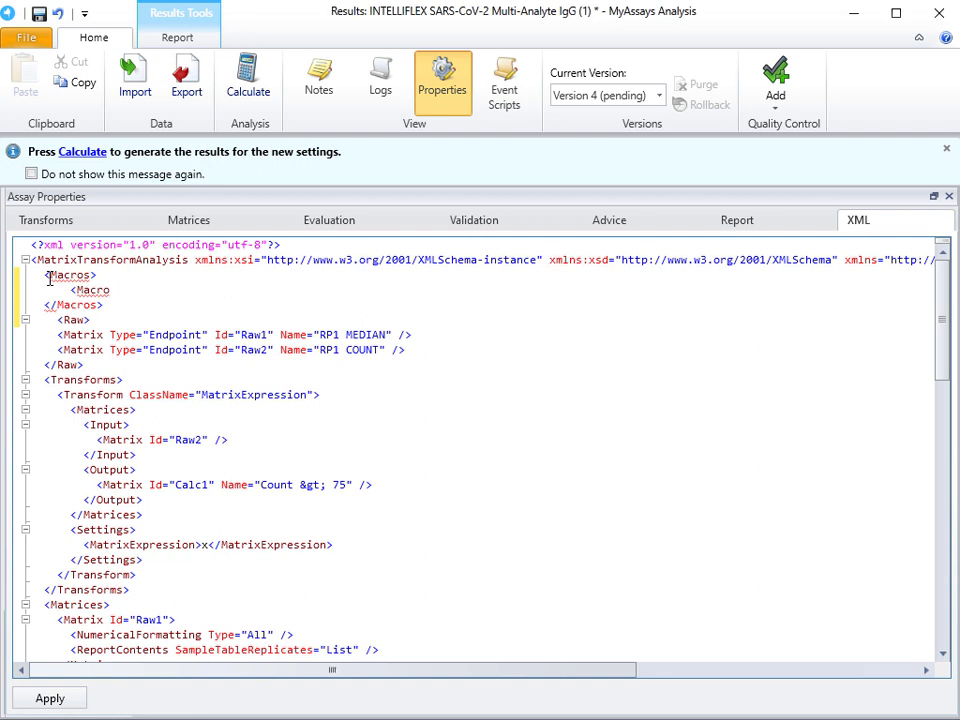
text(Name="Threshold")
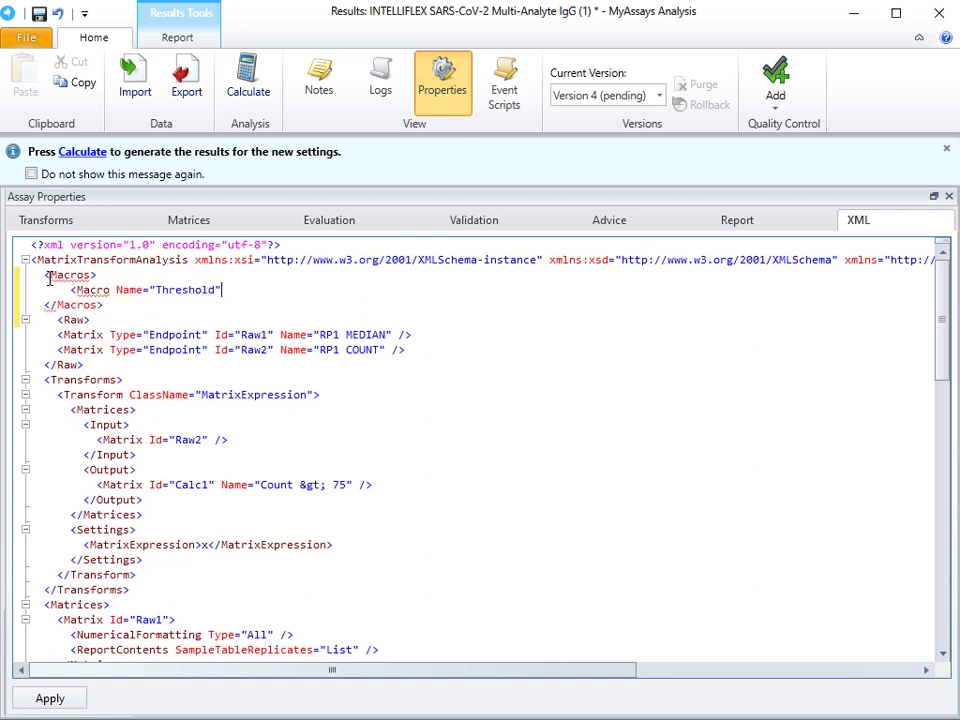
text( Value="700"/>)
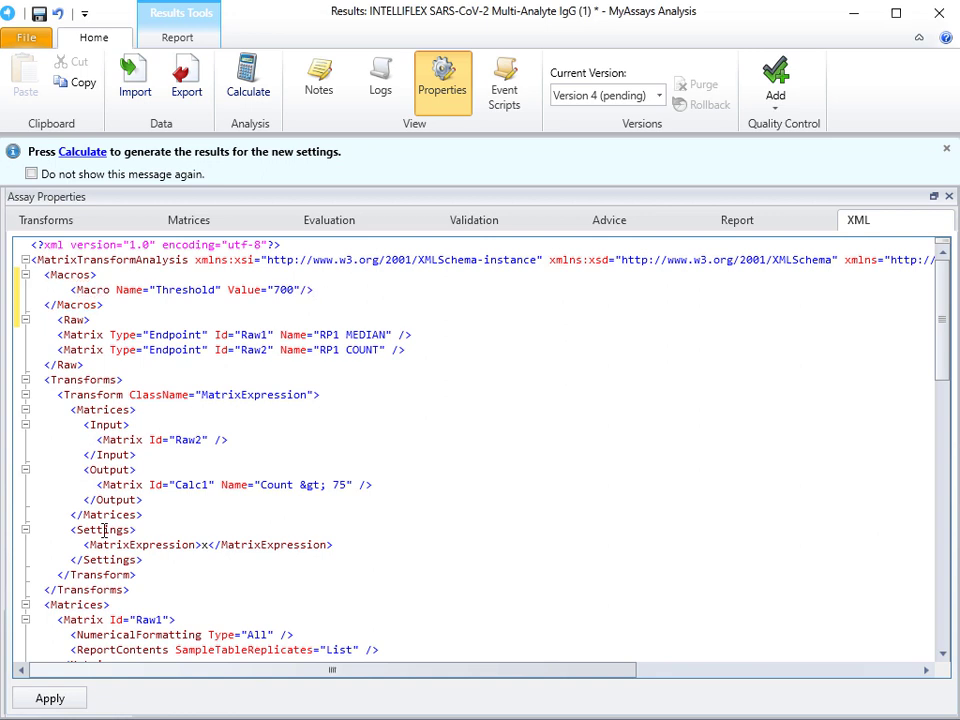
click(50, 698)
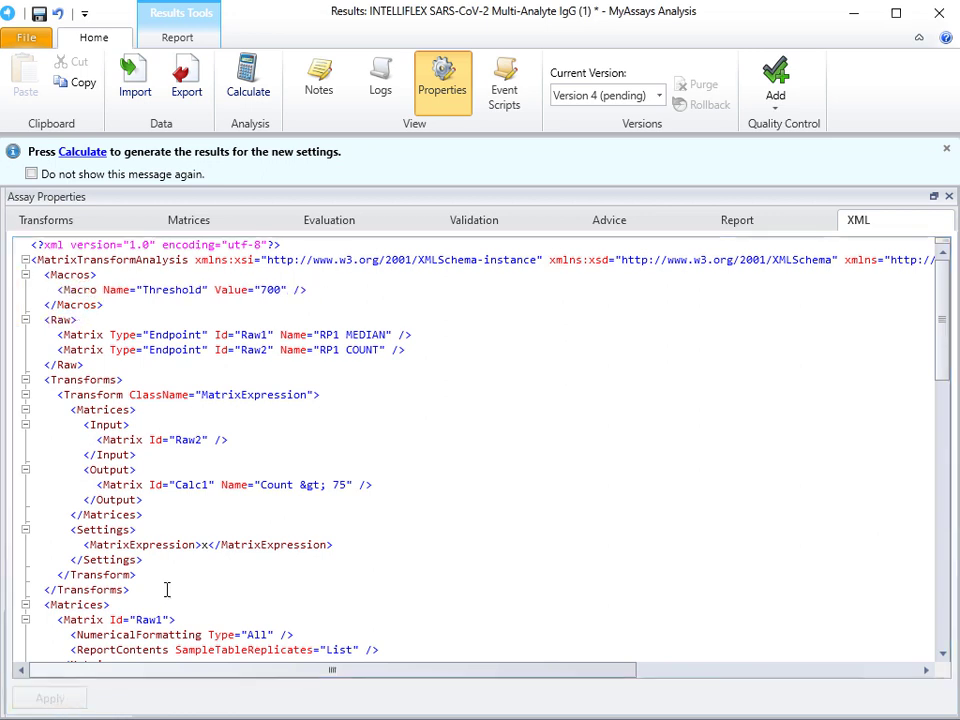
Step: Add a Qualification column named N001 to SampleTableCustomColumns1, with replicates set to List and reference a using analyte N001
click(760, 222)
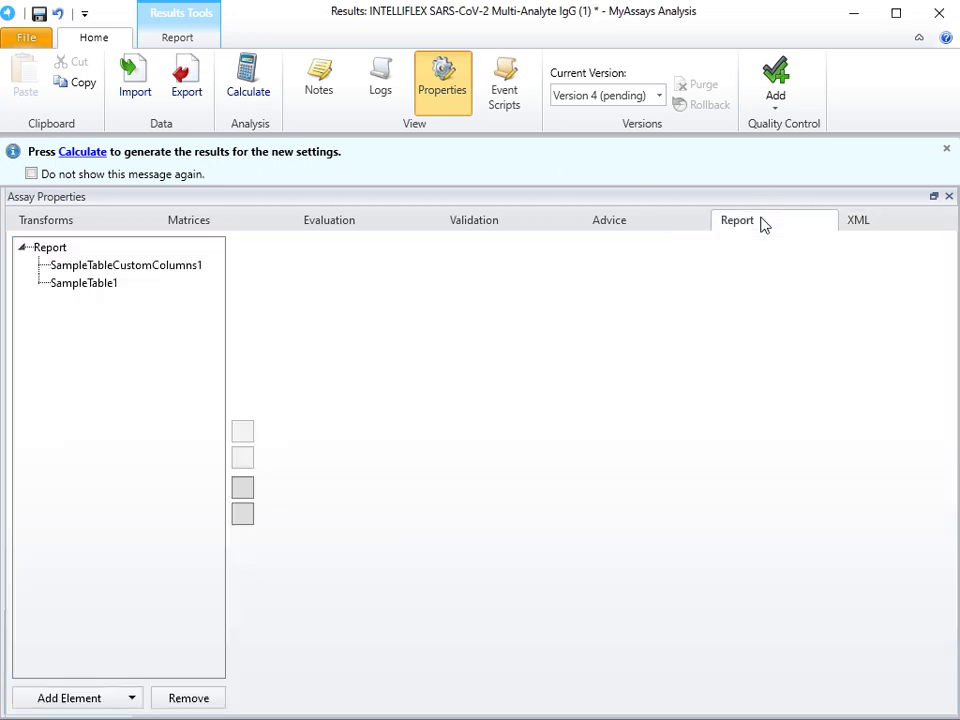
click(136, 270)
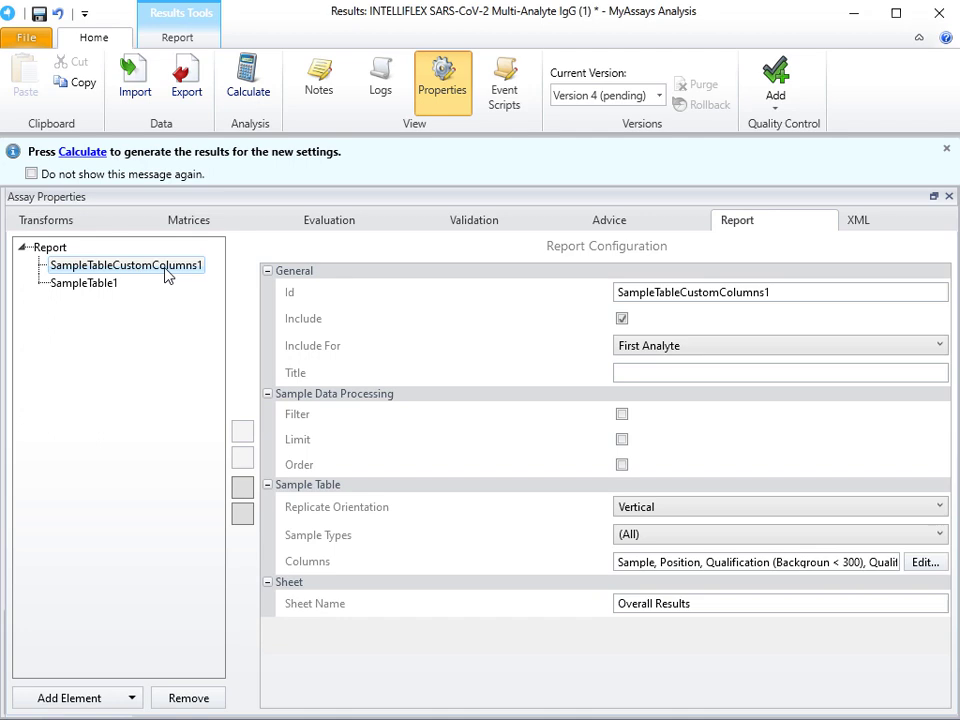
click(925, 566)
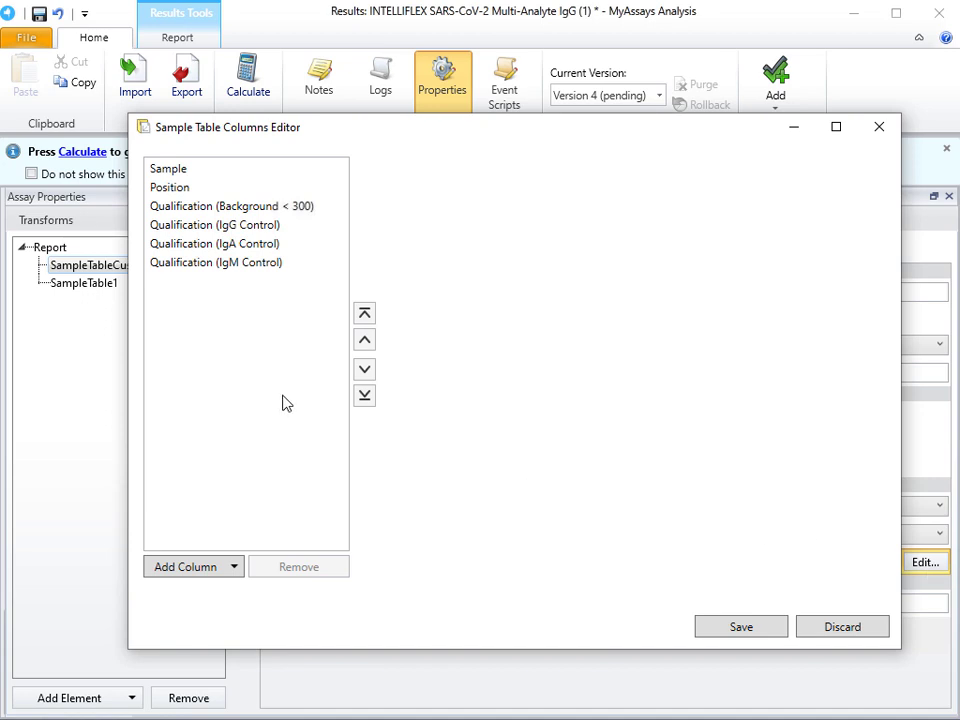
click(200, 567)
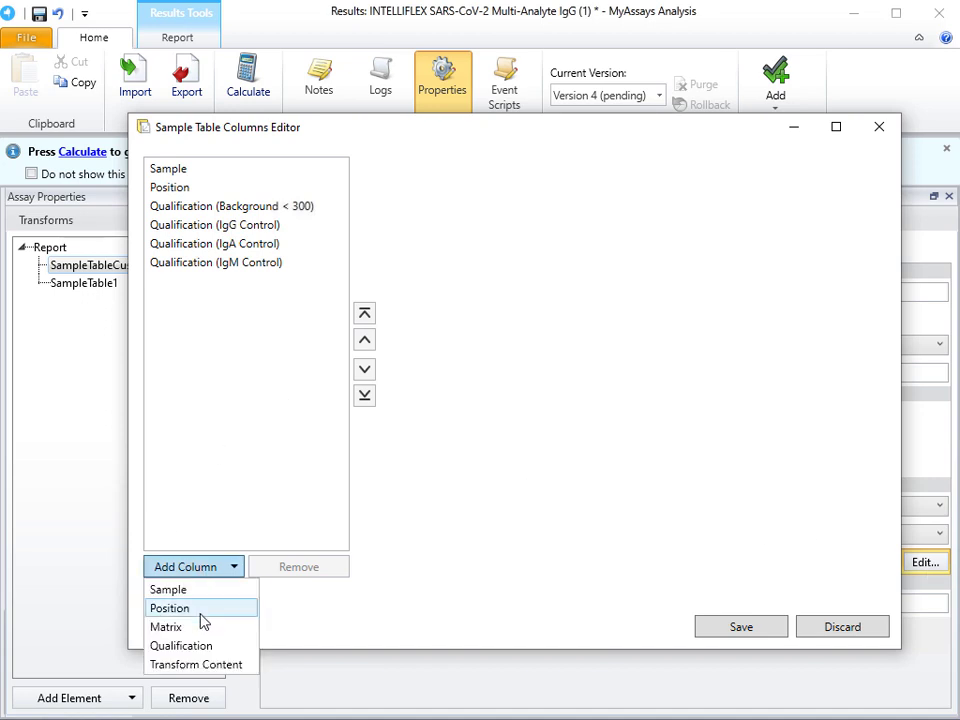
click(199, 645)
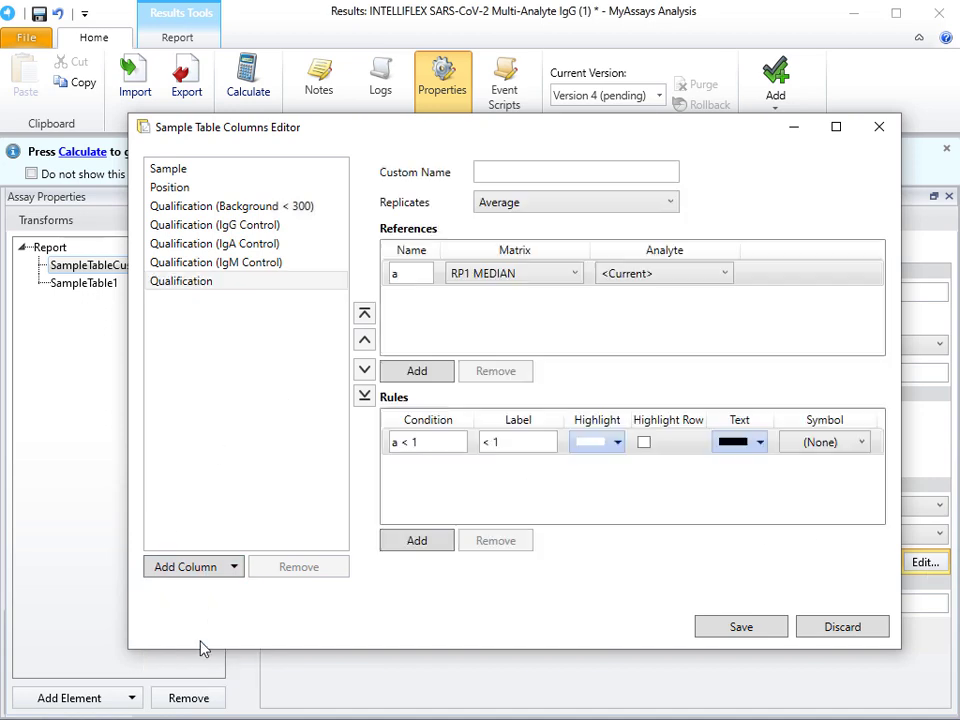
click(497, 173)
text(N001)
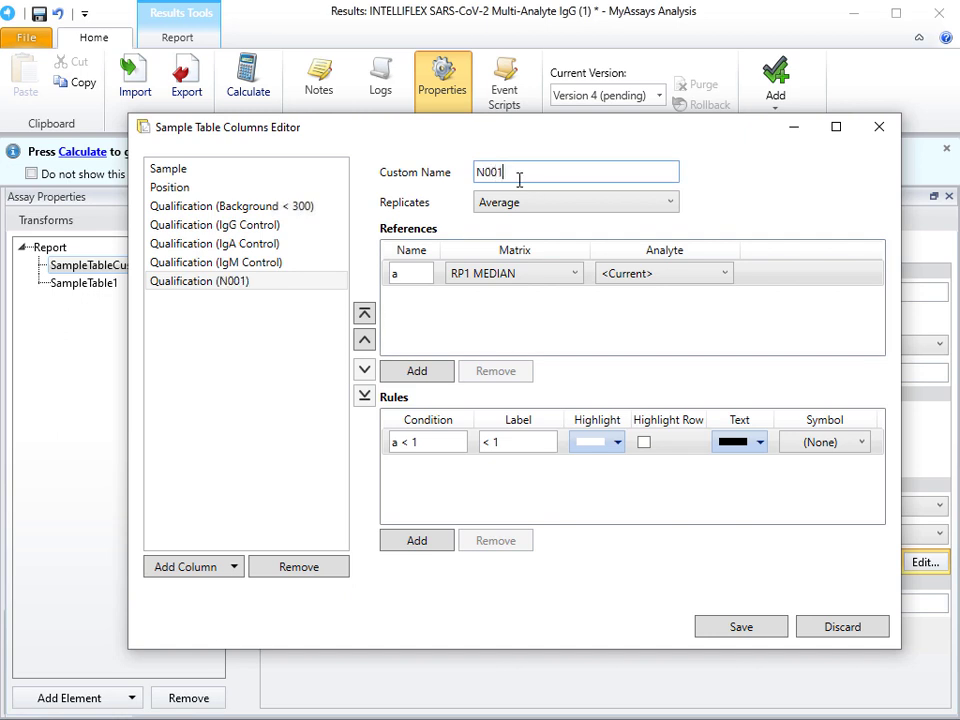
click(556, 204)
click(553, 249)
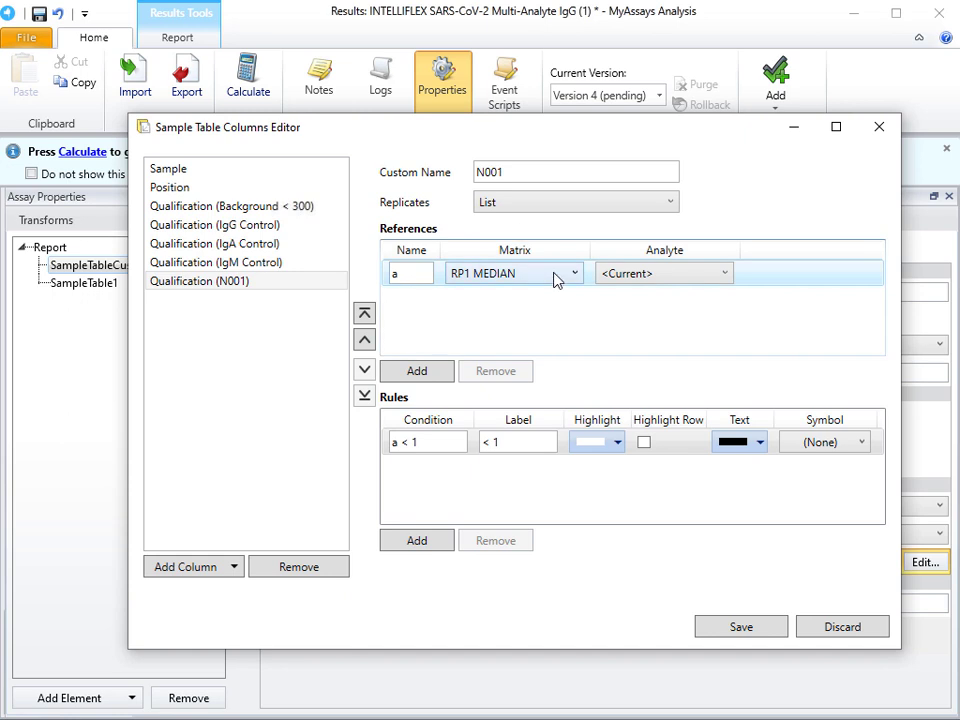
click(686, 275)
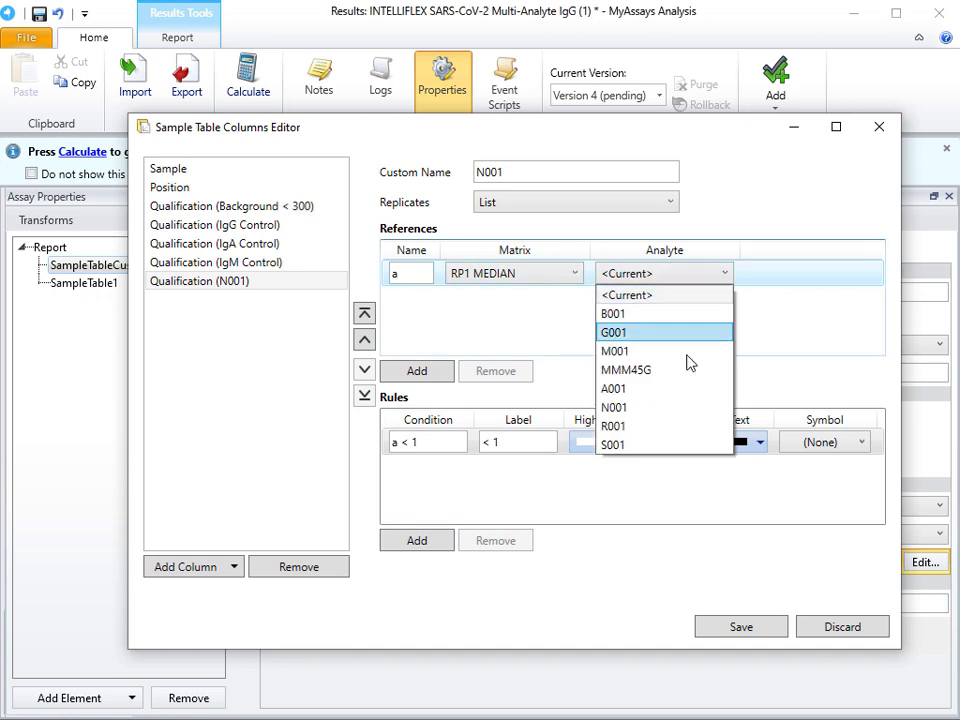
click(683, 413)
Step: Set the N001 column's first rule to condition a > {Threshold} with the label Positive
click(440, 442)
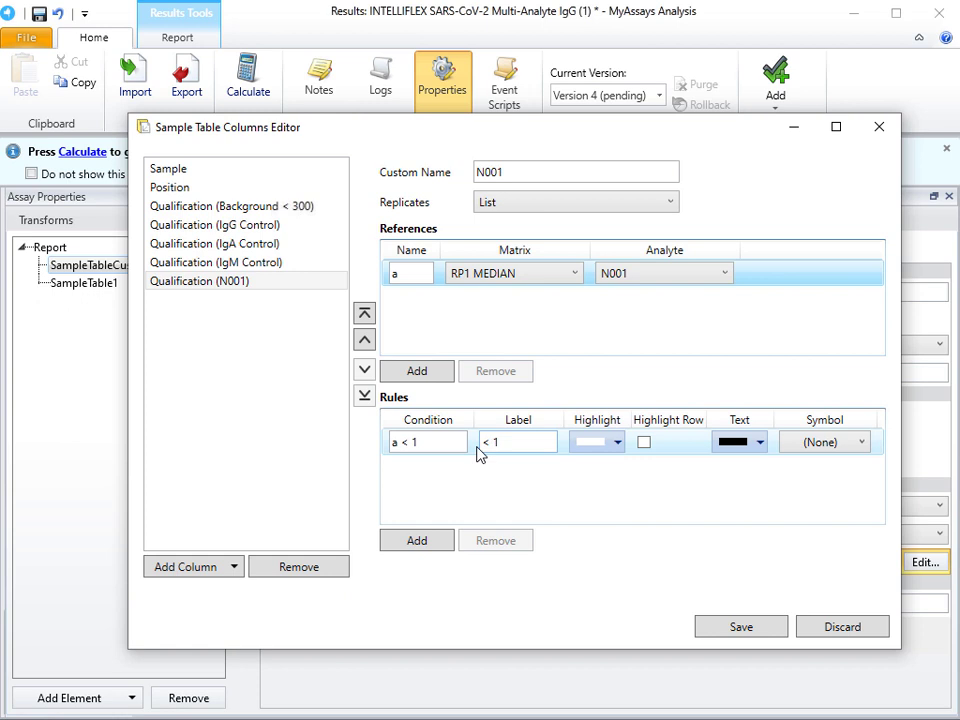
key(shift+Left)
key(shift+Left)
key(shift+Left)
key(BackSpace)
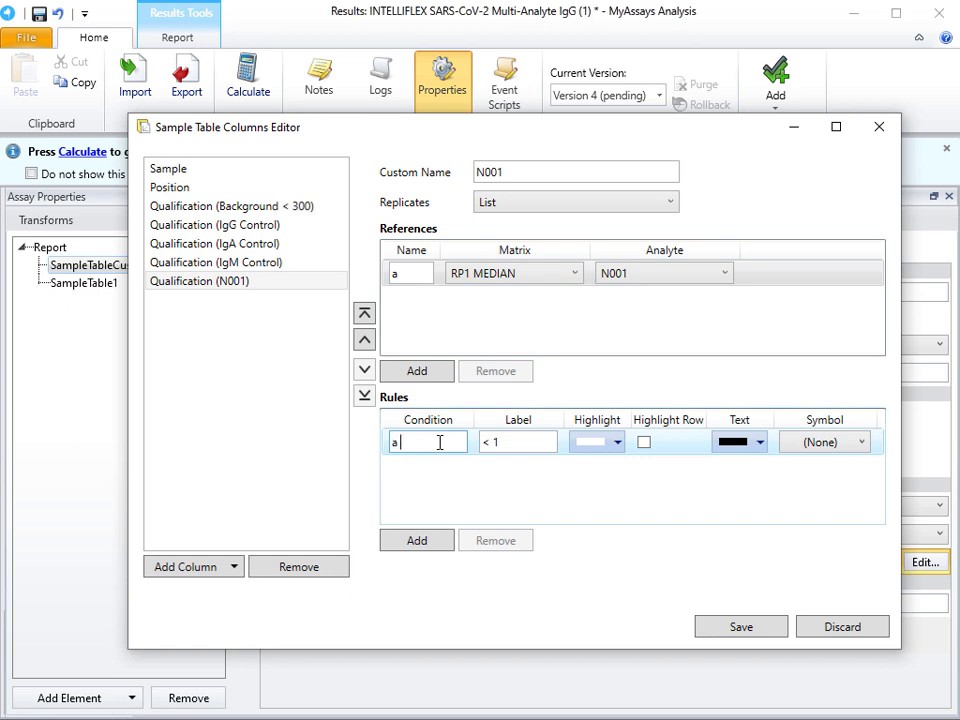
text(> [Threshold])
key(Tab)
text(Positive)
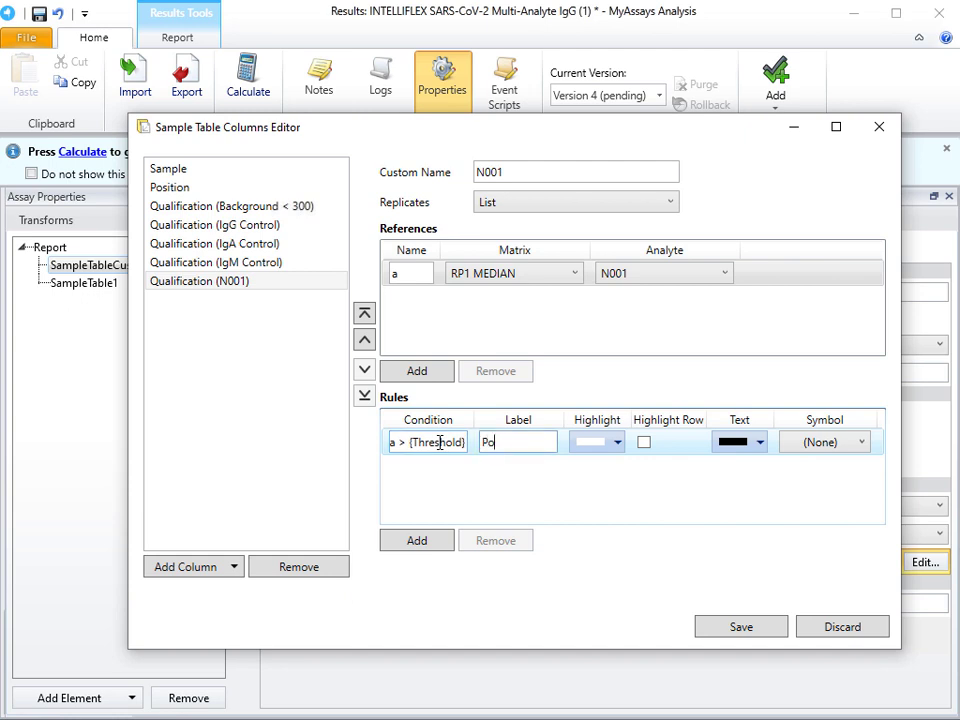
Step: Add a second rule to the N001 column with condition a <= {Threshold} and label Negative
click(445, 550)
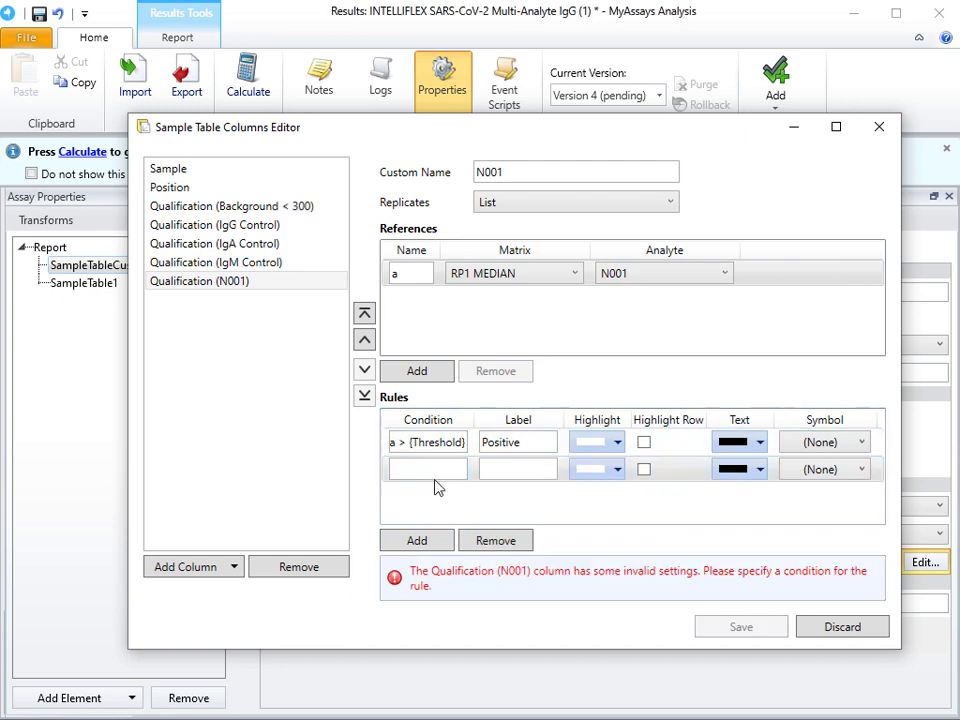
click(431, 469)
text(a <= )
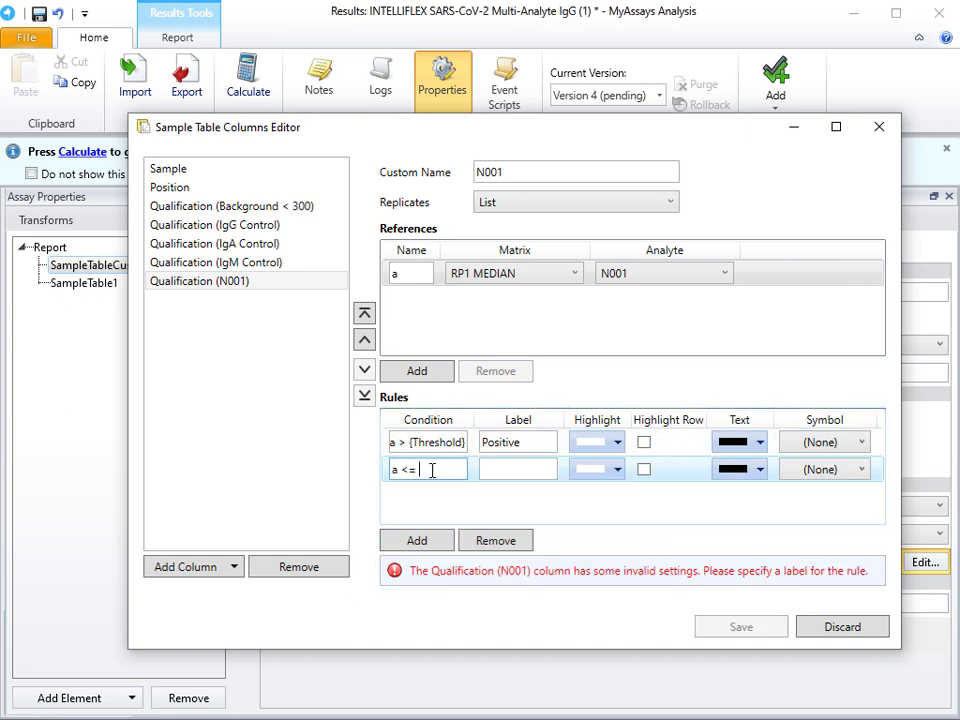
text({Threshold})
key(Tab)
text(Negative)
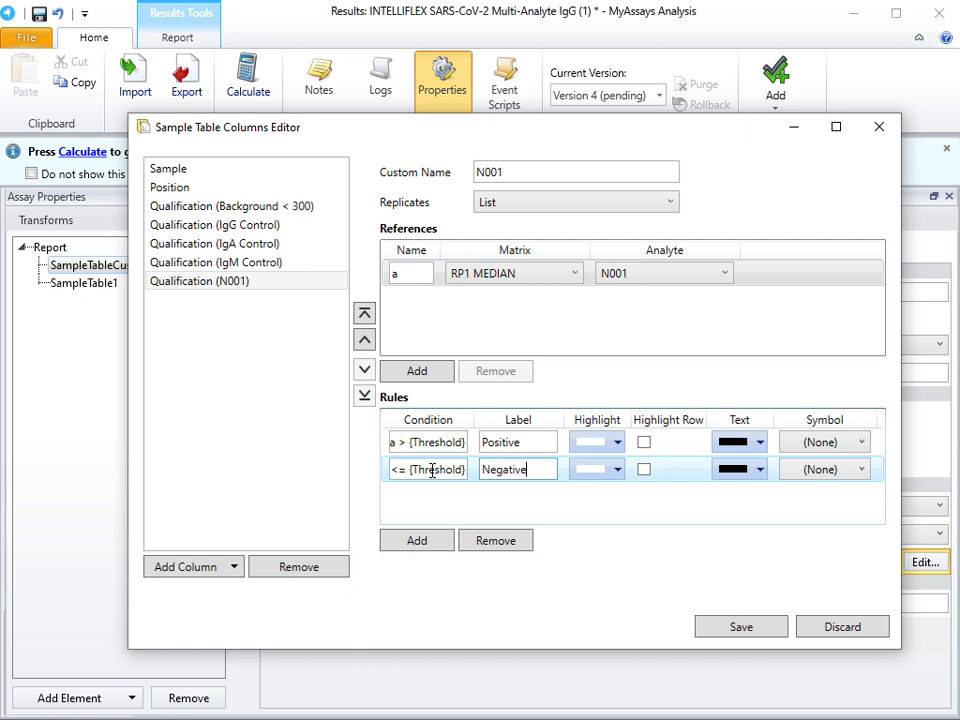
Step: Add a Qualification column named R001 with replicates set to List and reference a using analyte R001
click(229, 568)
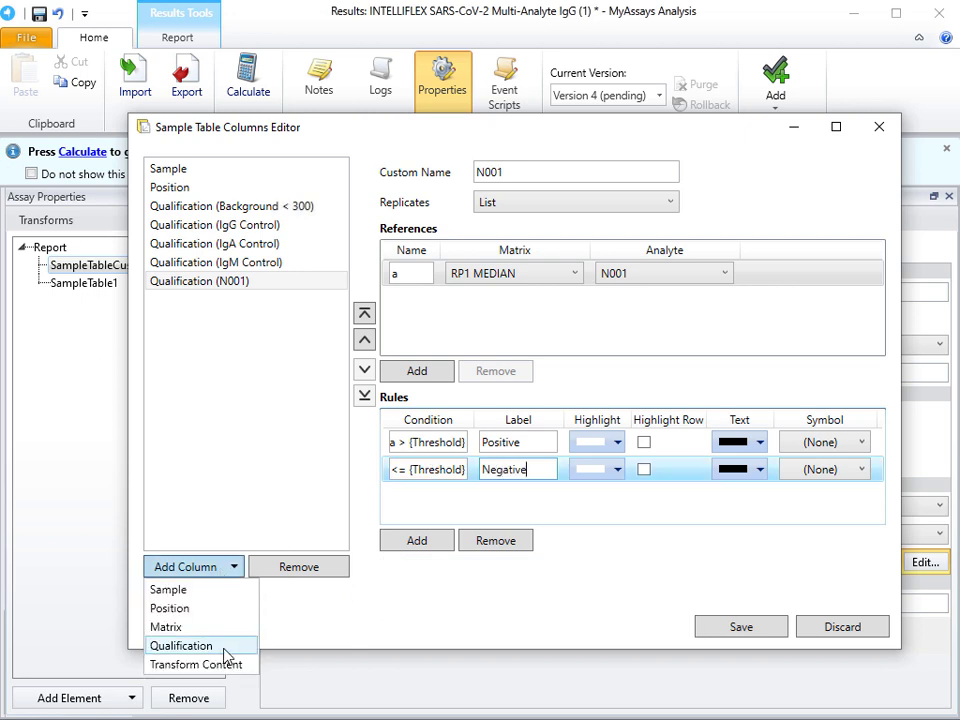
click(224, 650)
click(494, 171)
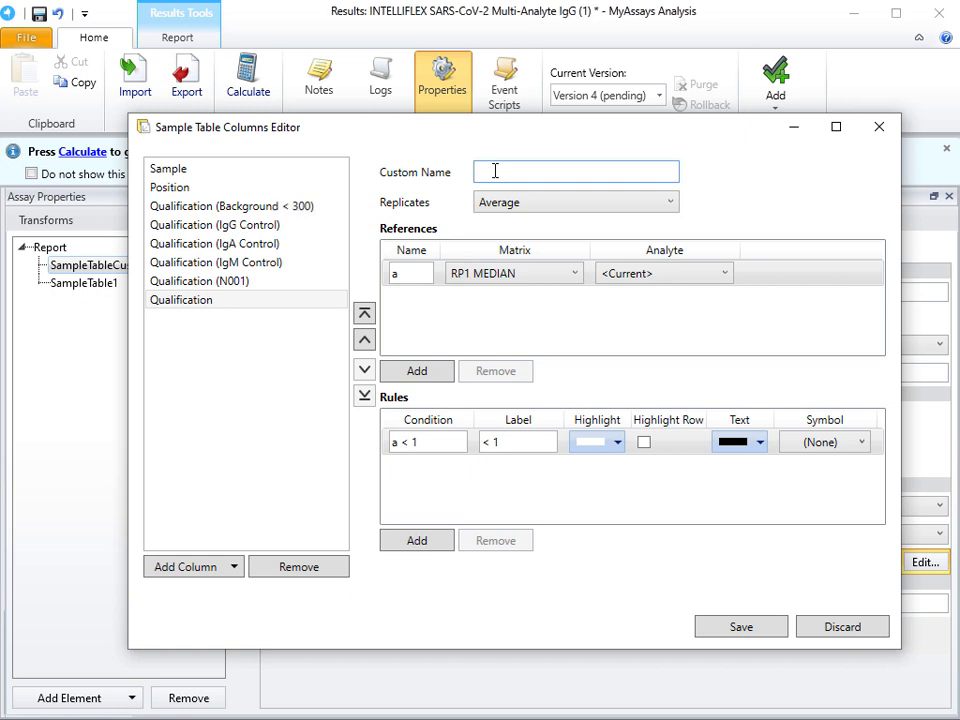
text(R001)
click(544, 200)
click(540, 239)
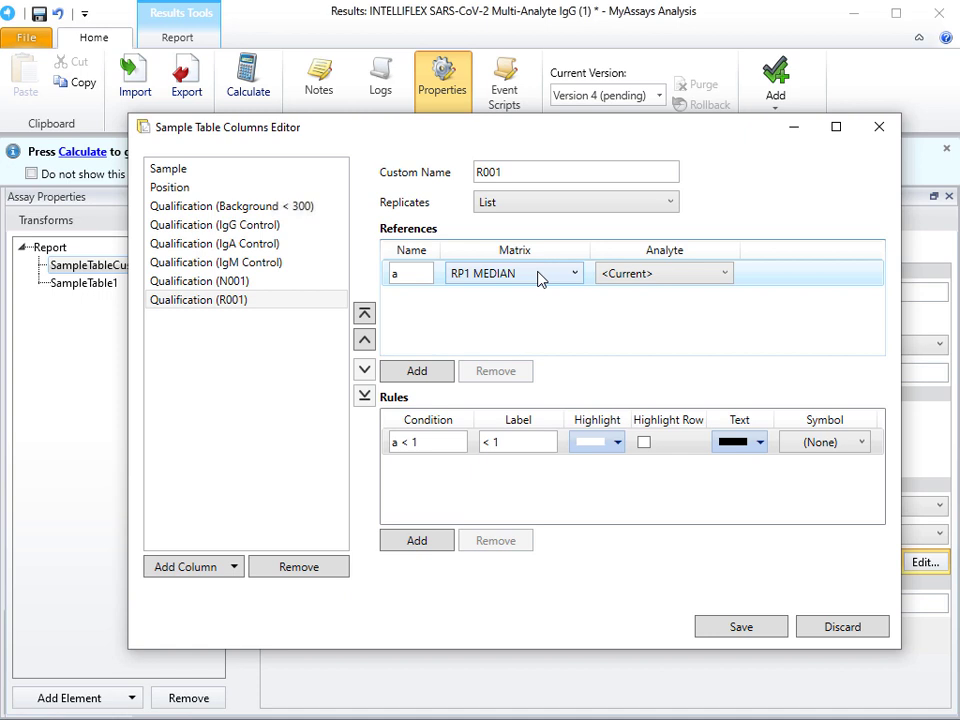
click(668, 274)
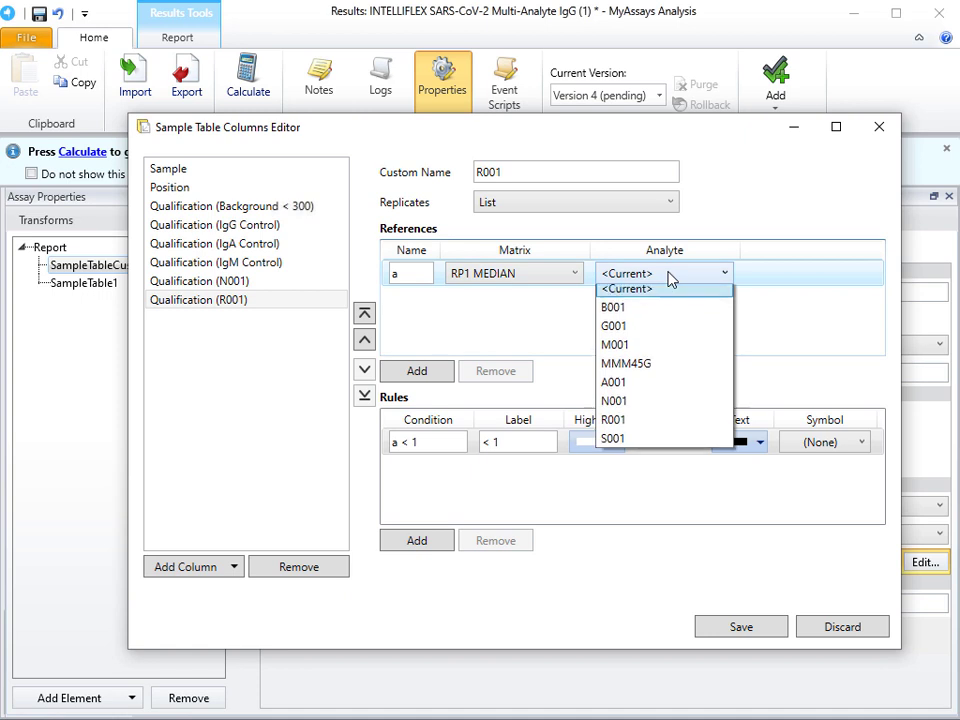
click(660, 426)
Step: Set the R001 column's first rule to condition a > {Threshold} with the label Positive
drag(460, 445, 378, 444)
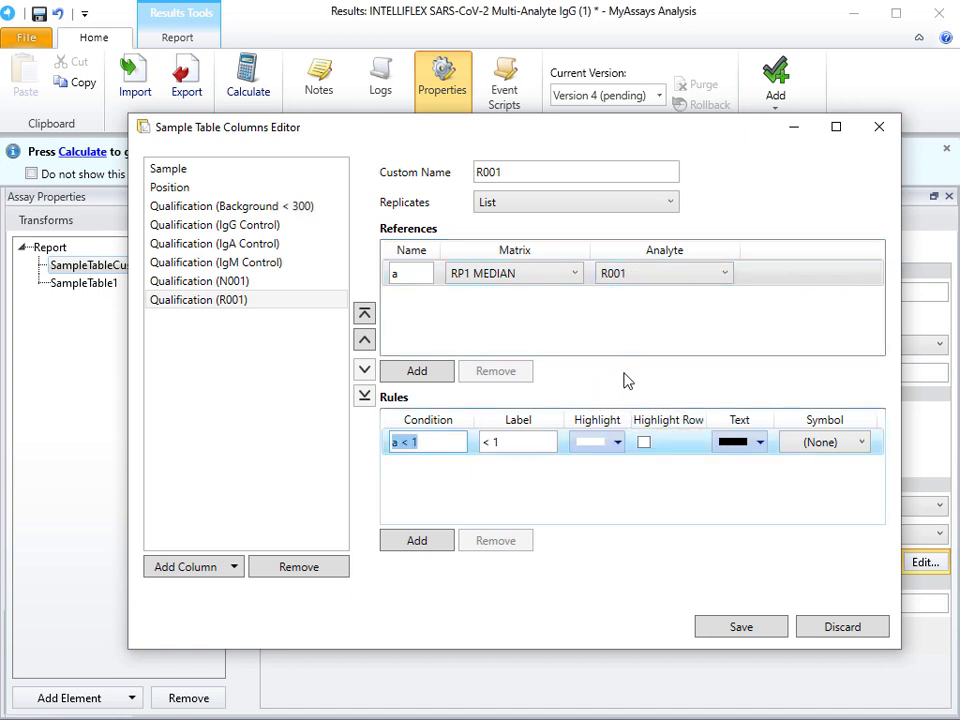
text(a > [Threshold})
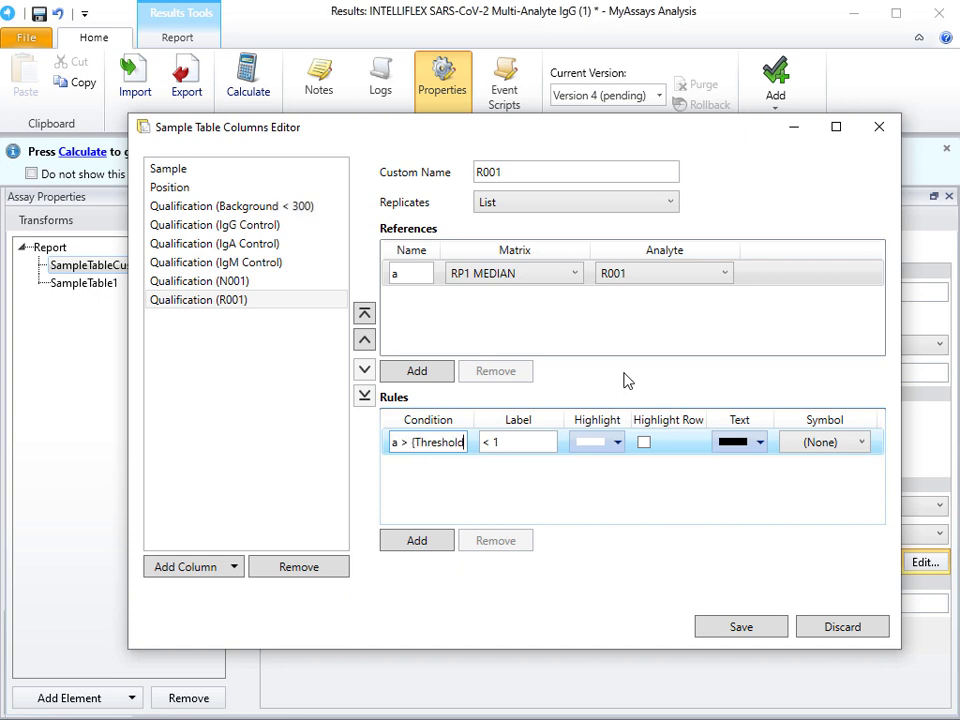
key(Tab)
text(Positive)
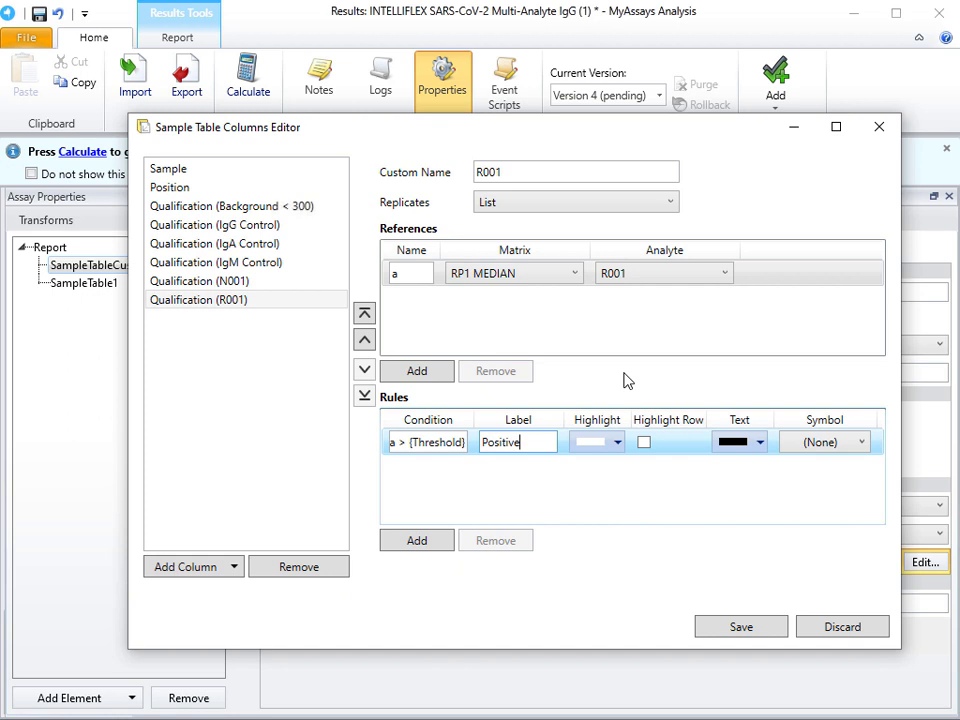
Step: Add a second rule to the R001 column with condition a <= {Threshold} and label Negative
click(433, 541)
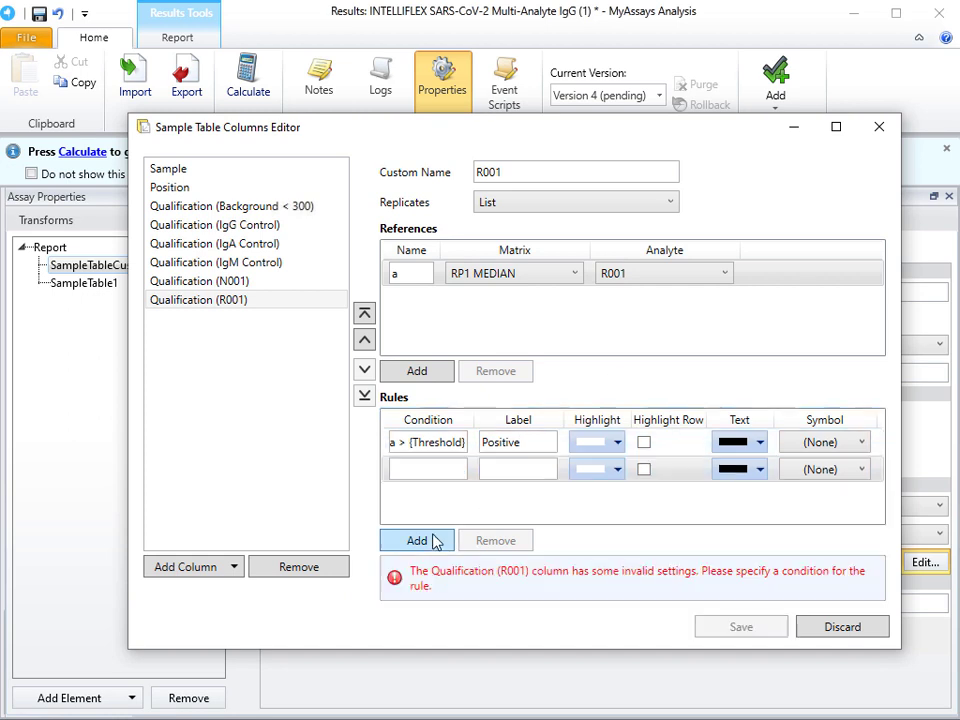
click(435, 468)
text(a <=)
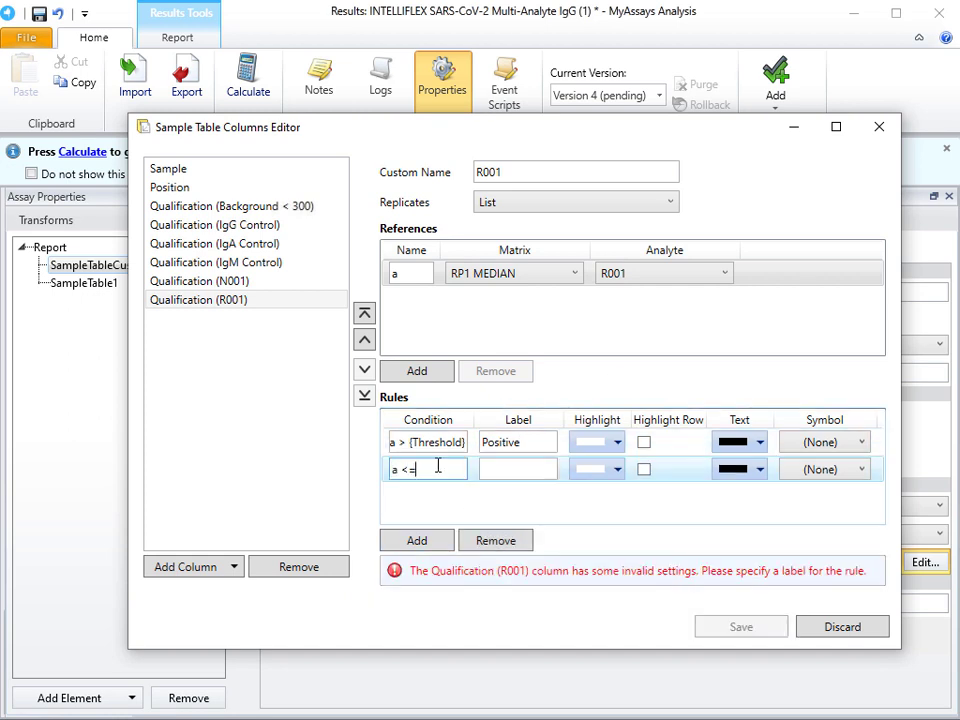
text( {Threshold})
key(Tab)
text(Negative)
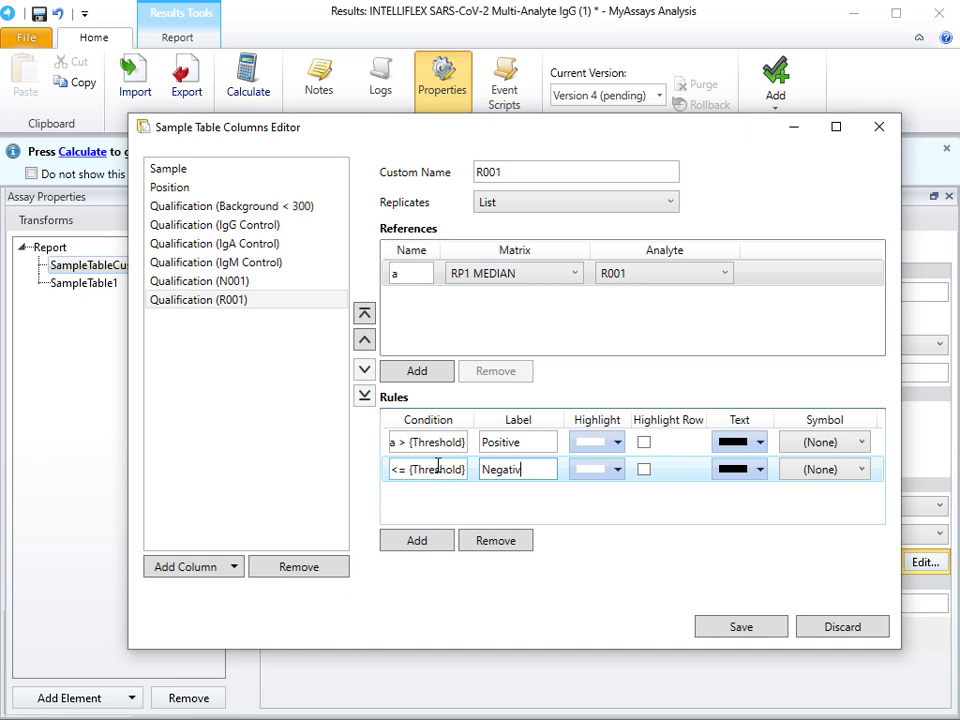
Step: Add a Qualification column named S001 with replicates set to List and reference a using analyte S001
click(236, 567)
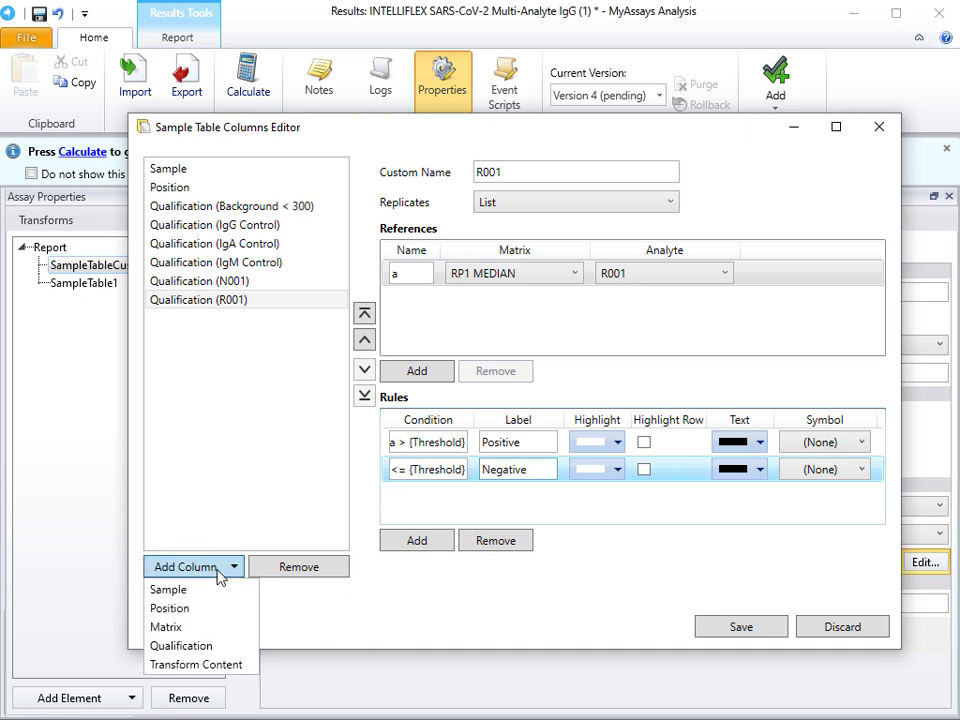
click(218, 643)
click(514, 176)
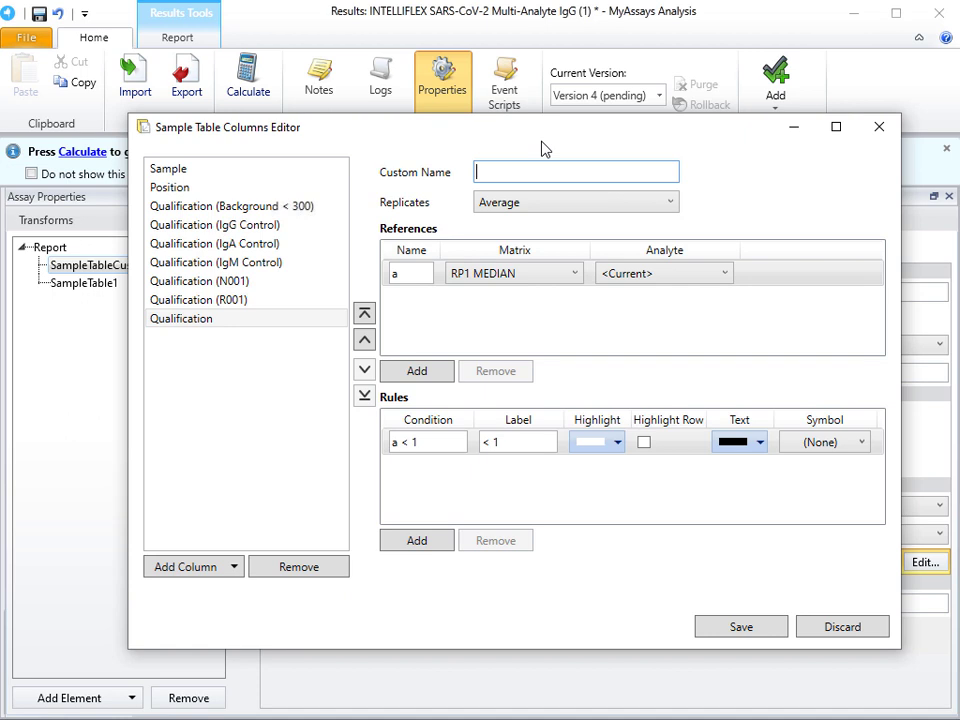
text(S001)
click(563, 202)
click(558, 242)
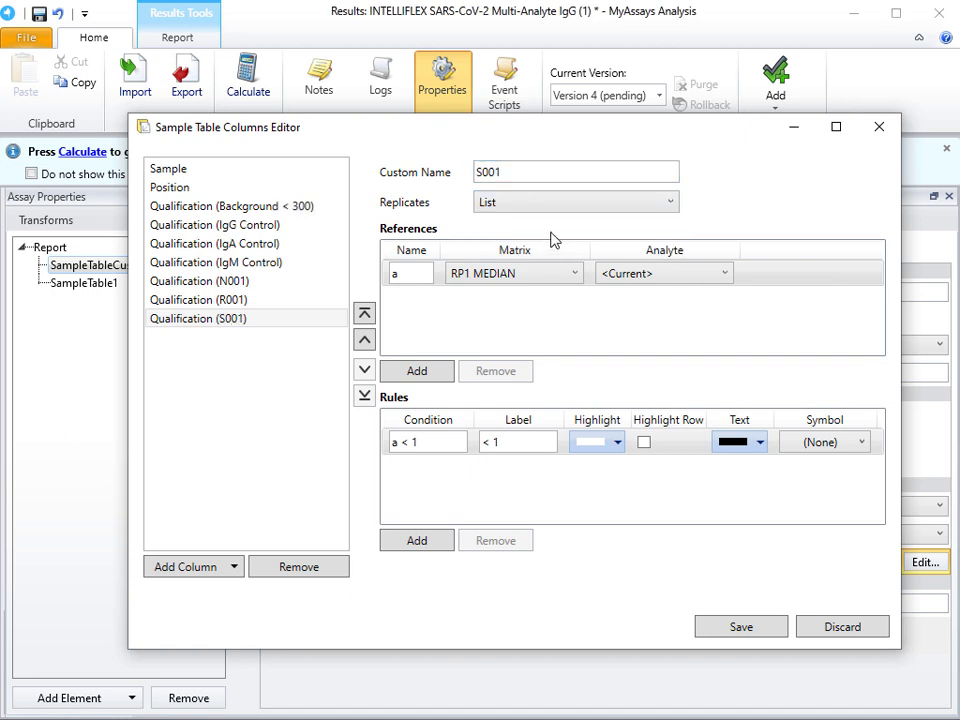
click(644, 279)
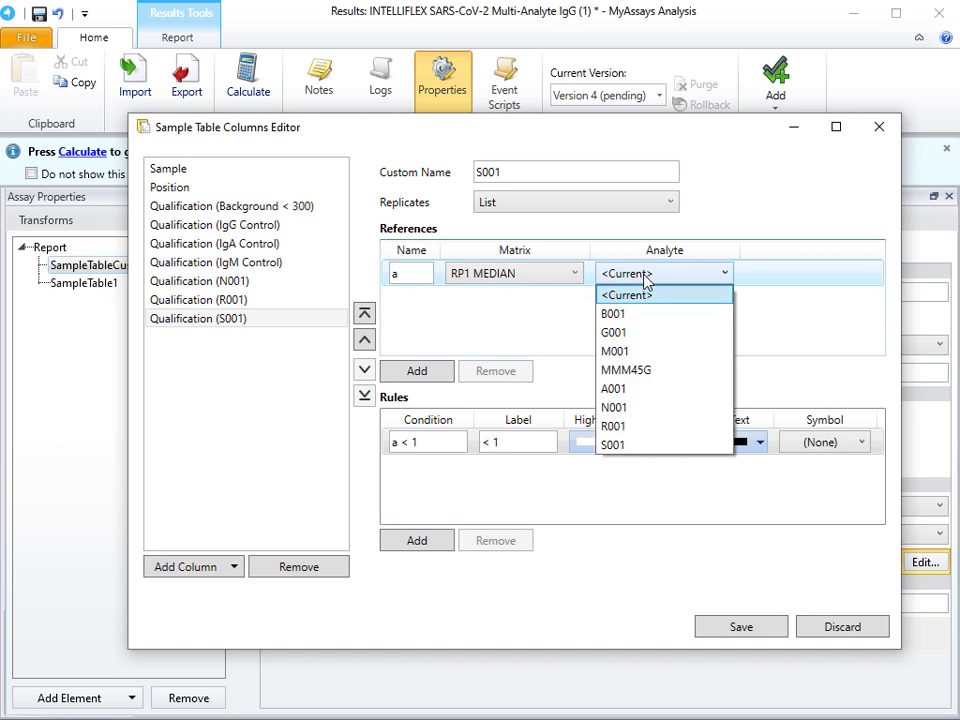
click(654, 445)
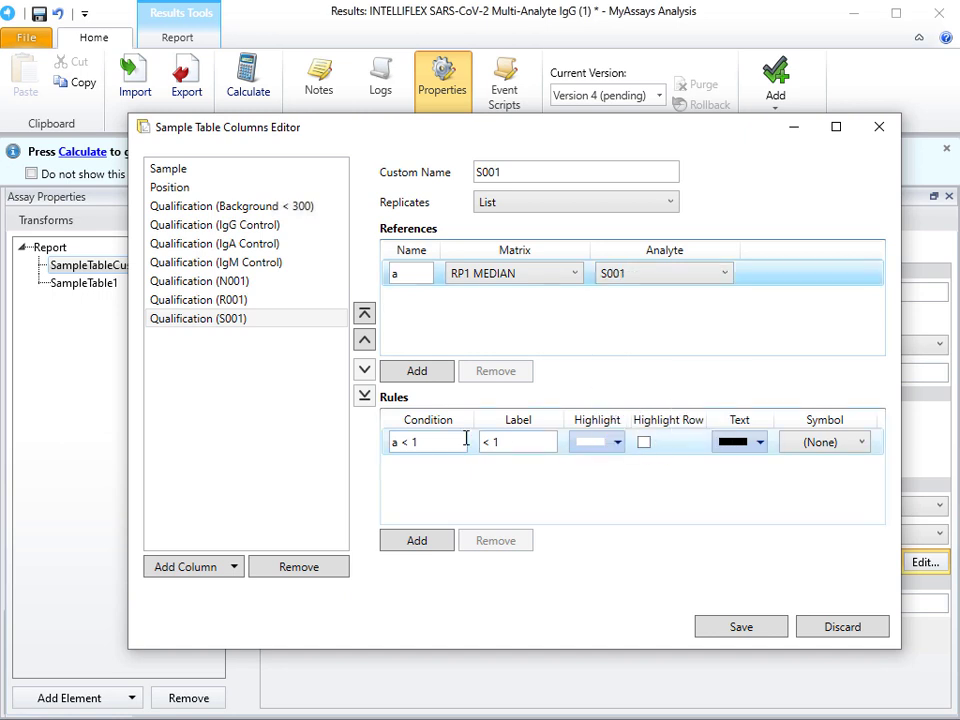
Step: Set the S001 column's first rule to condition a > {Threshold} with the label Positive
drag(465, 440, 369, 444)
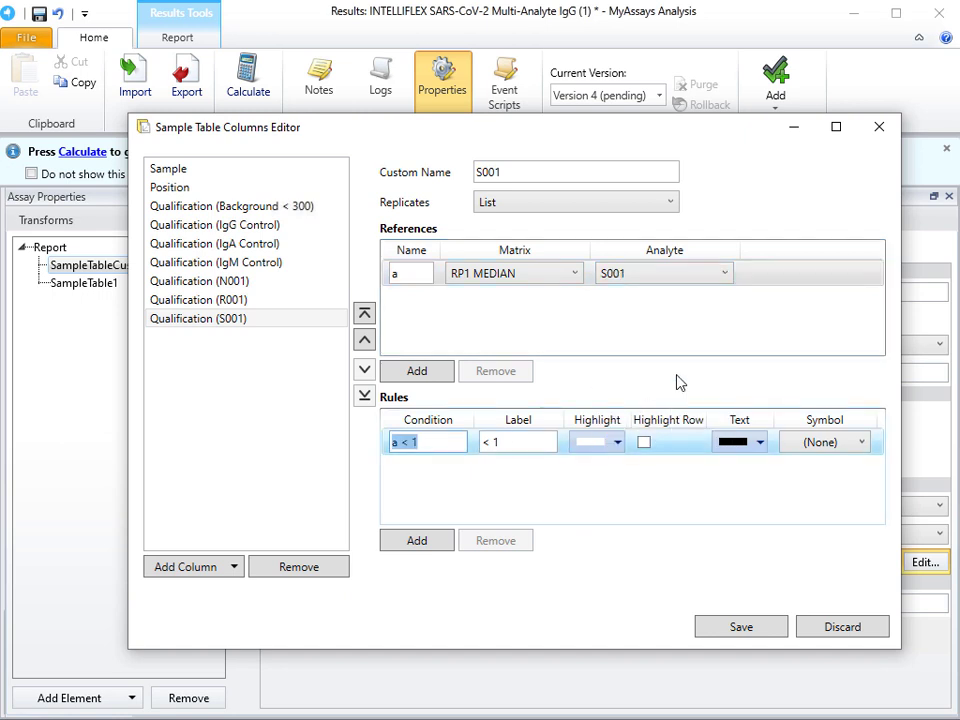
text(a > (Threshold))
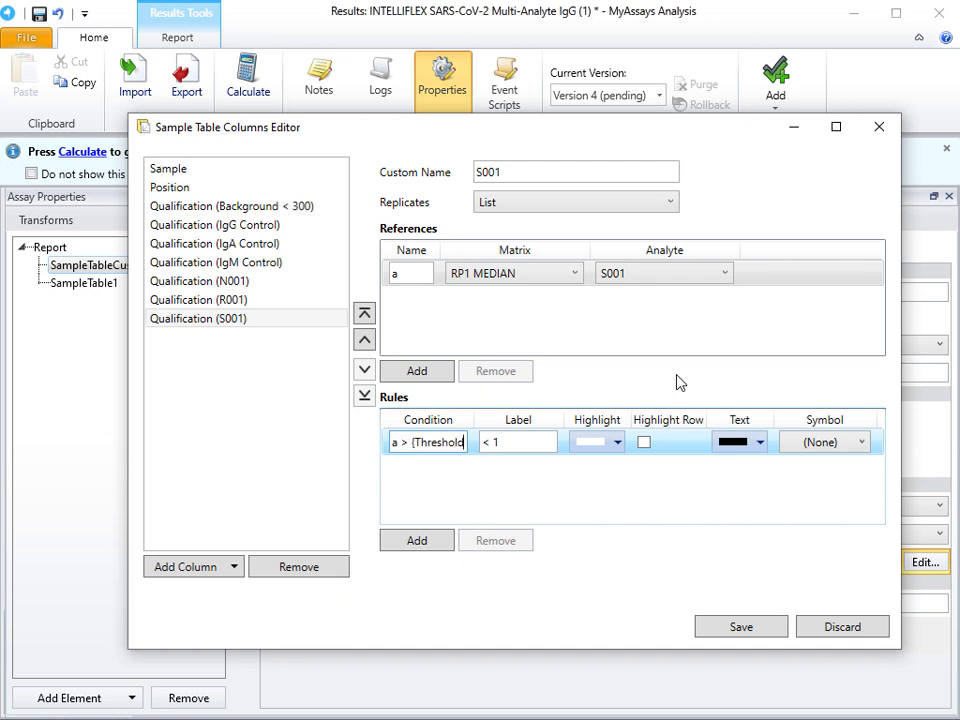
key(Tab)
text(Po)
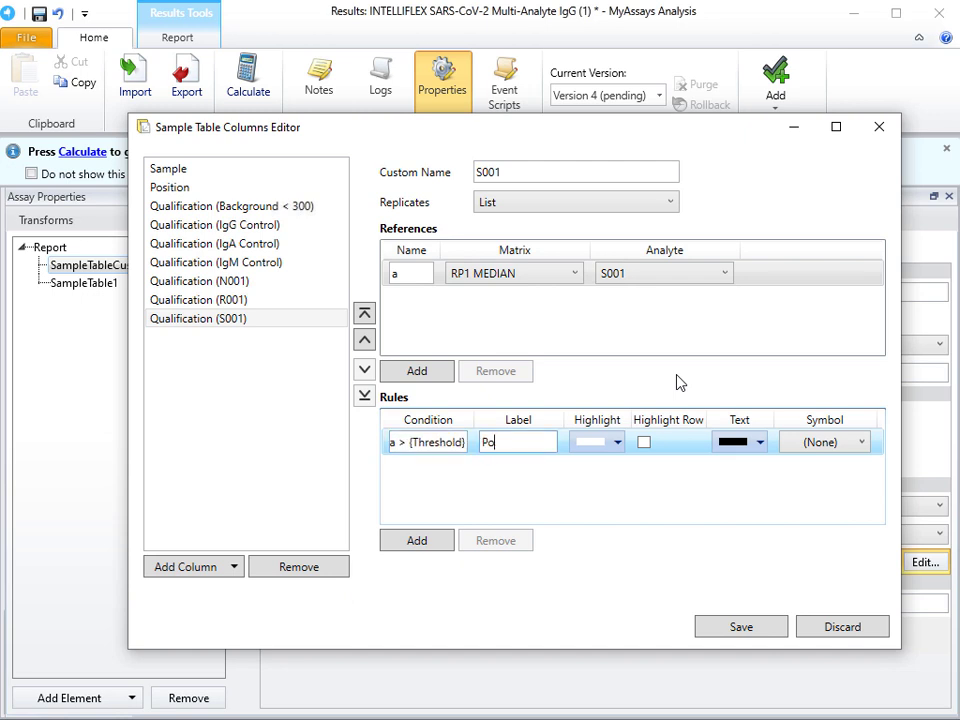
text(sitive)
Step: Add a second rule to the S001 column with condition a <= {Threshold} and label Negative, and recalculate the results with the saved columns
click(417, 540)
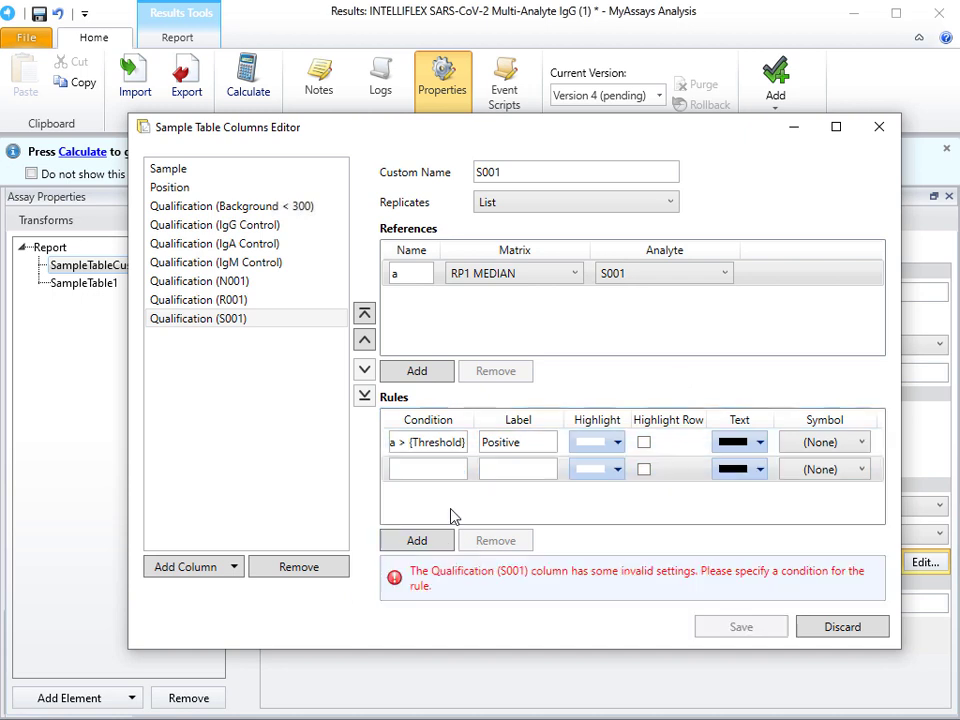
text(a <= {Thr)
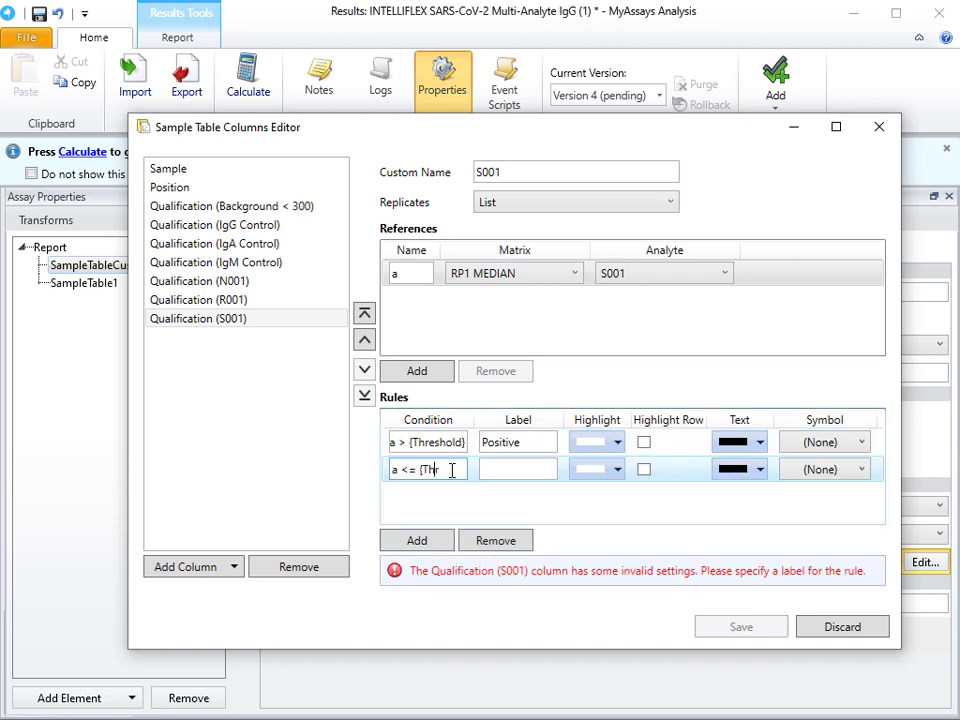
text(eshold})
key(Tab)
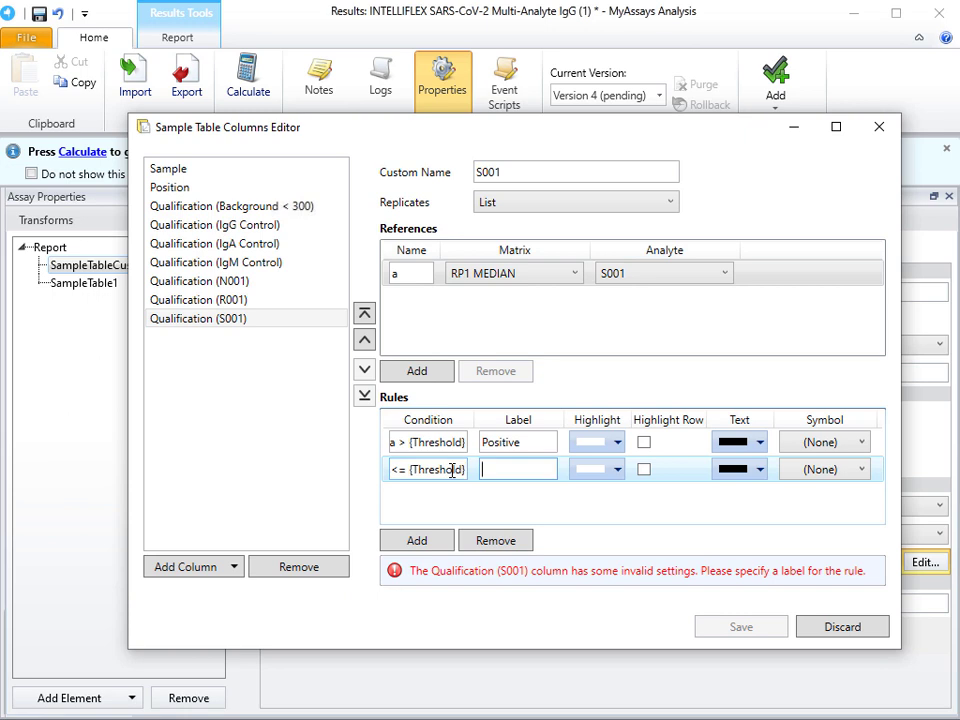
text(Negative)
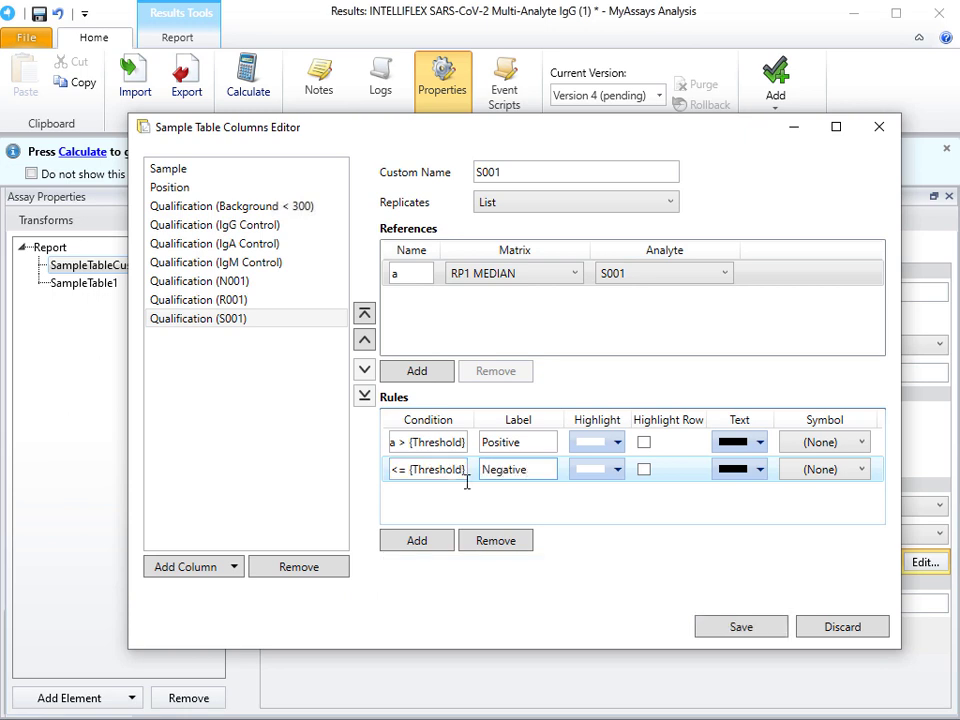
click(737, 628)
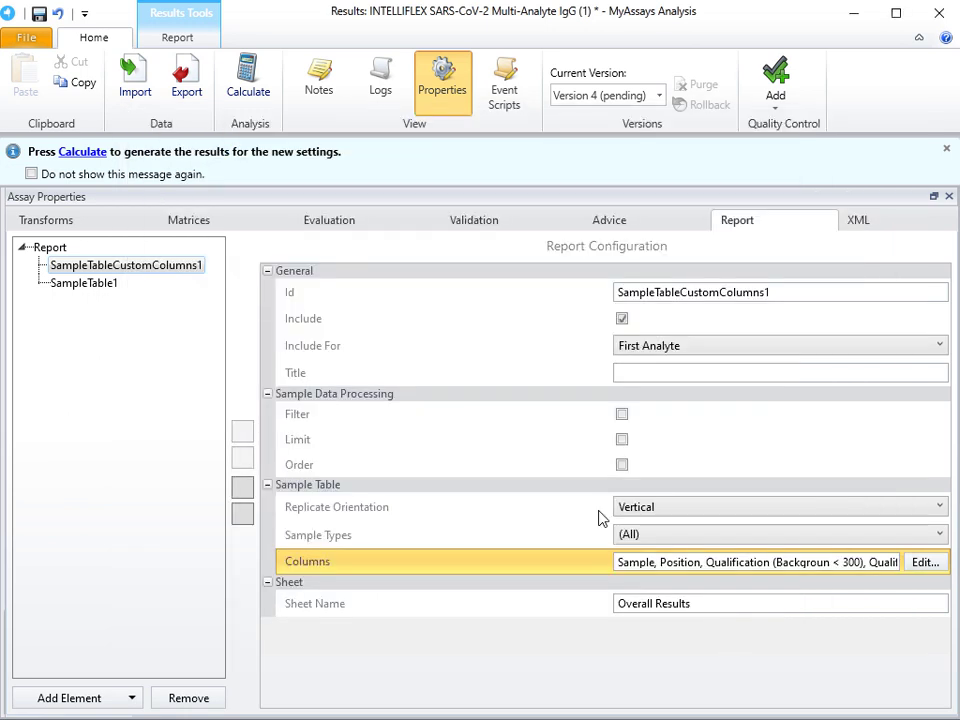
click(88, 154)
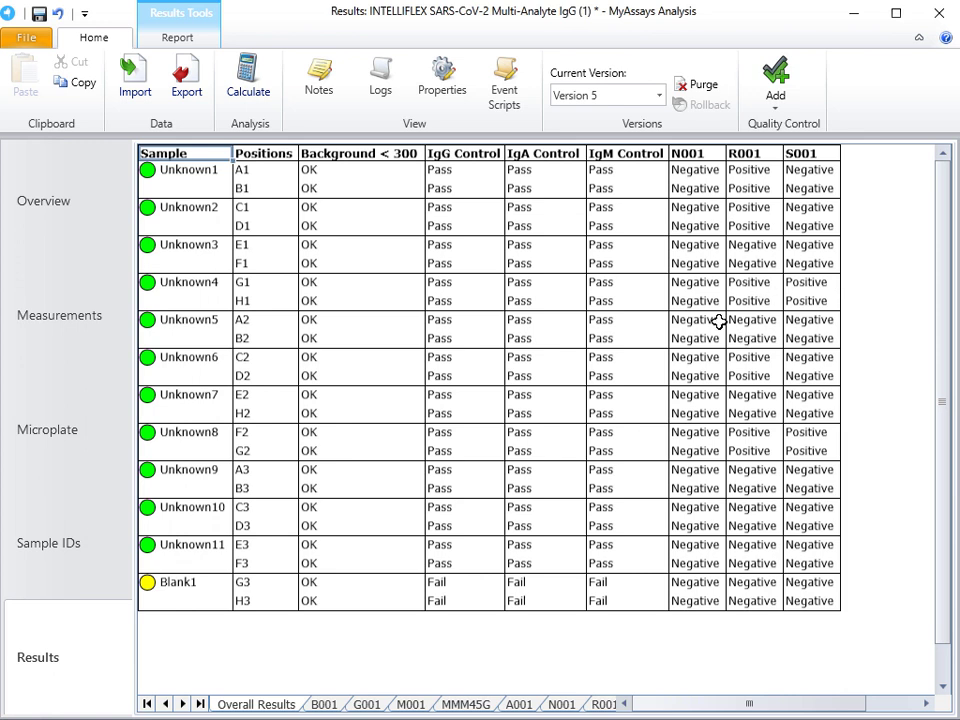
Step: Edit the Overall Results table columns so the N001 column's Positive rule uses green text
click(445, 98)
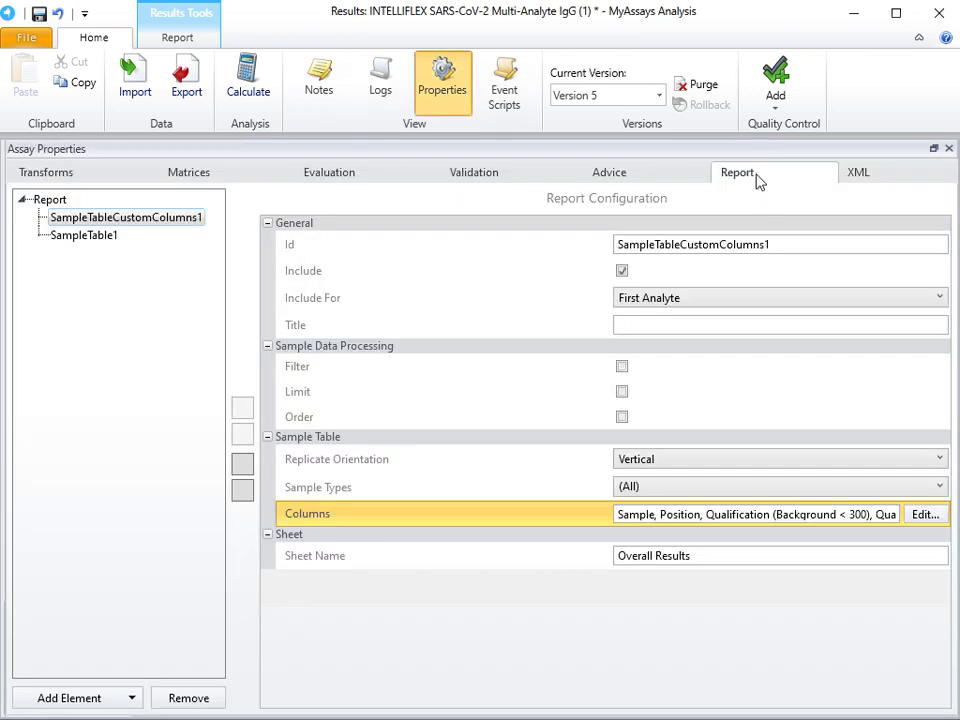
click(926, 513)
click(208, 262)
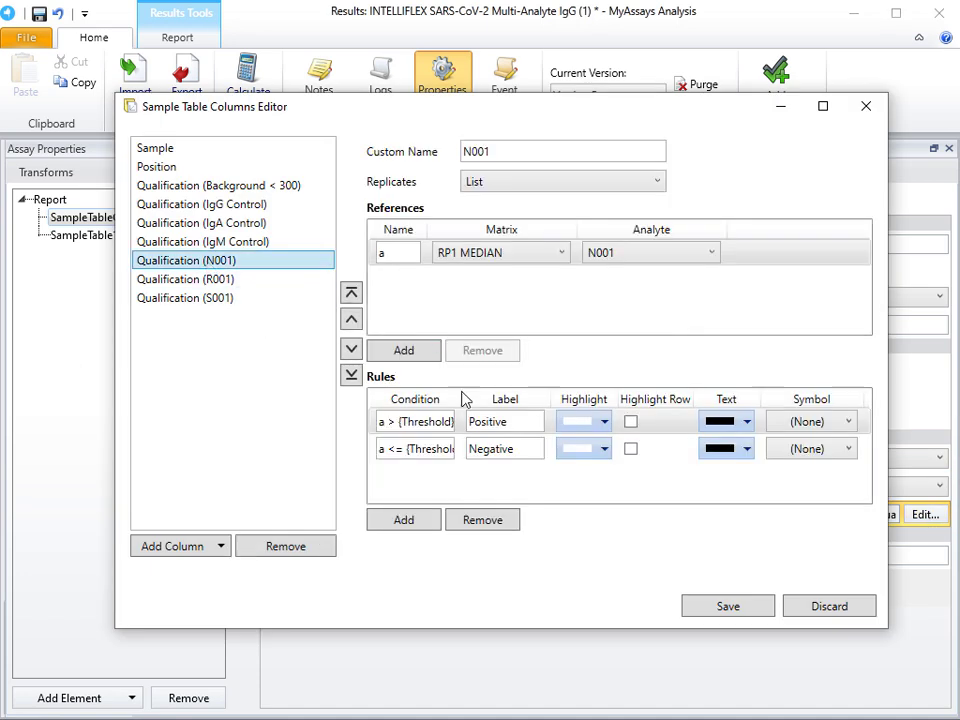
click(746, 422)
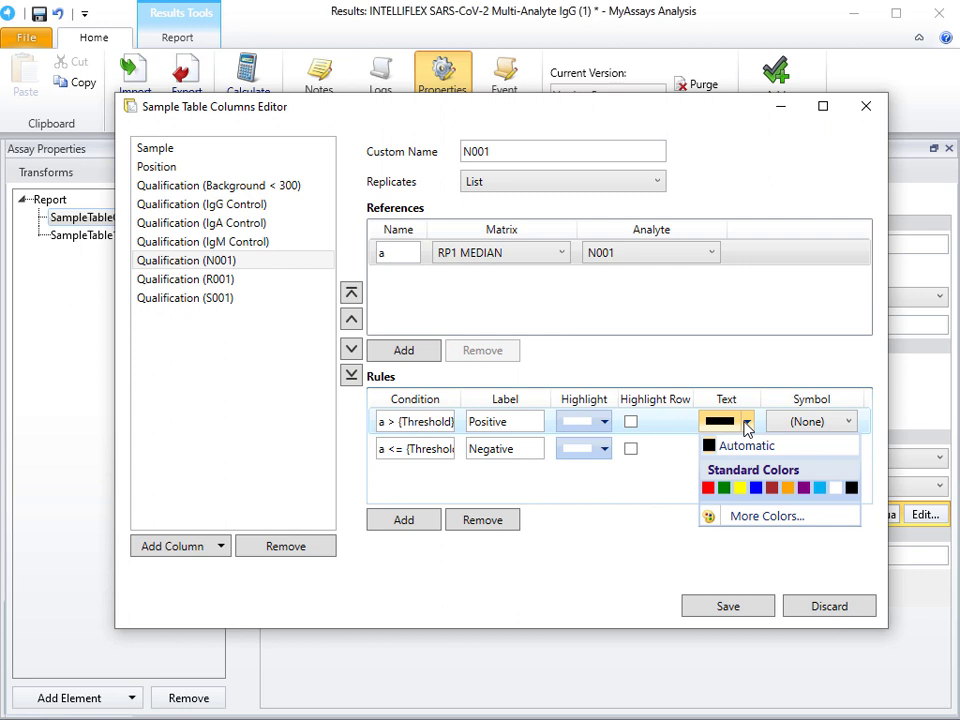
click(725, 487)
Step: Set the text colour of the Positive rule to green in both the R001 and S001 columns
click(243, 283)
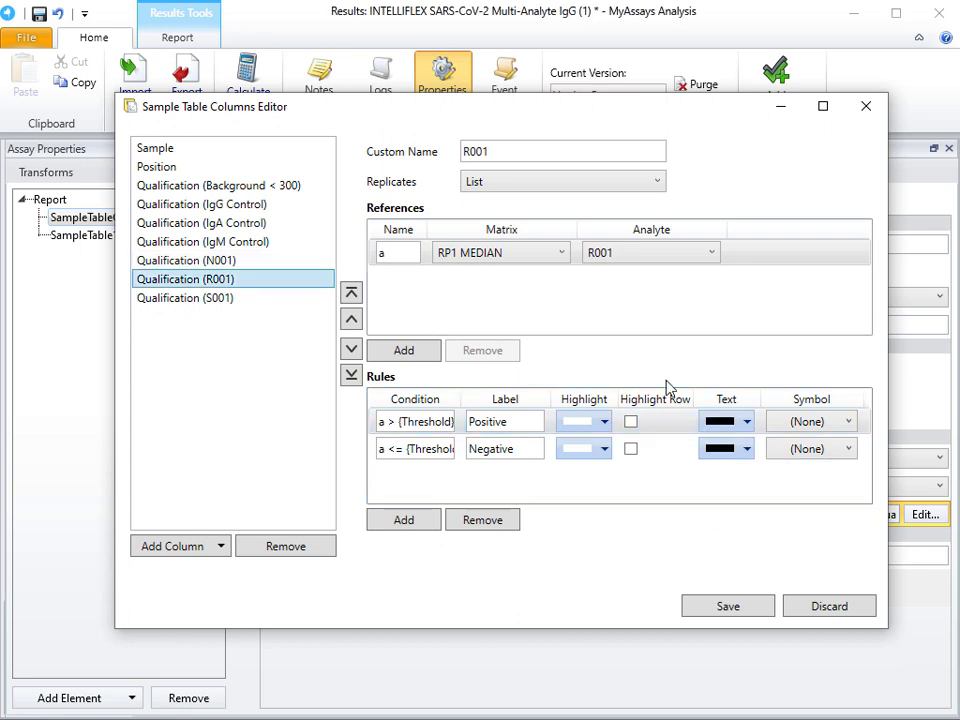
click(746, 422)
click(720, 484)
click(243, 298)
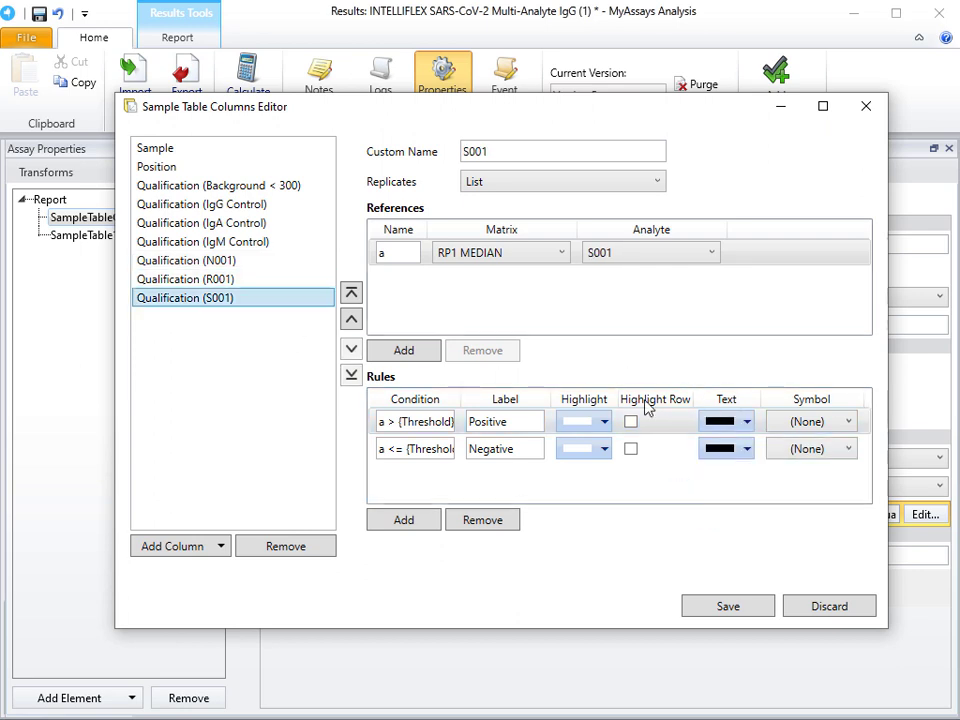
click(746, 422)
click(725, 486)
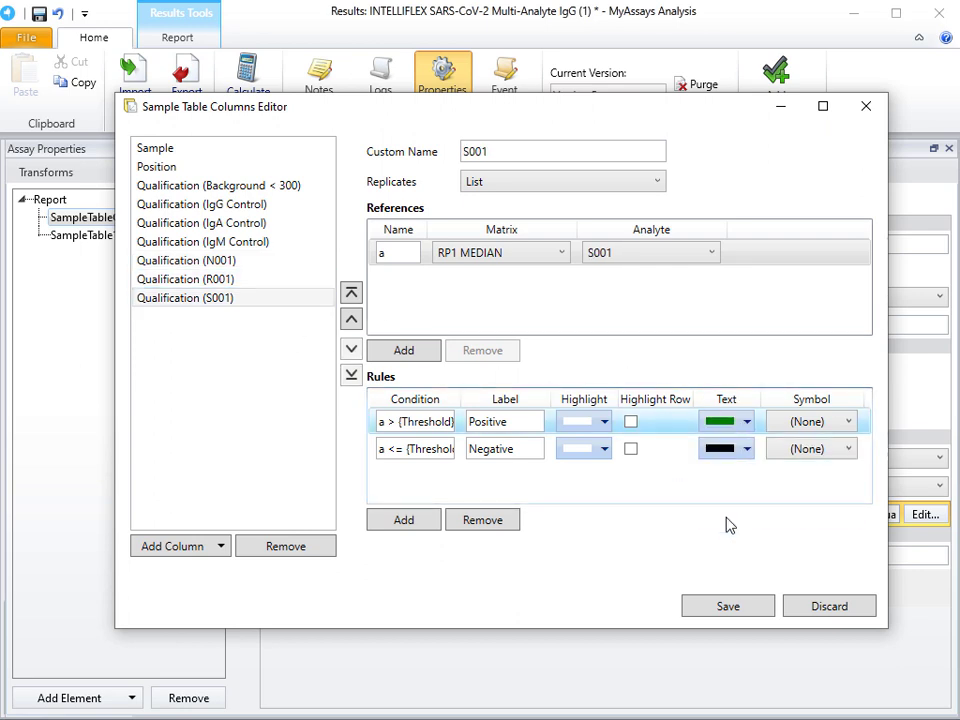
Step: Save the sample table column changes and recalculate the results
click(729, 607)
click(266, 88)
click(268, 88)
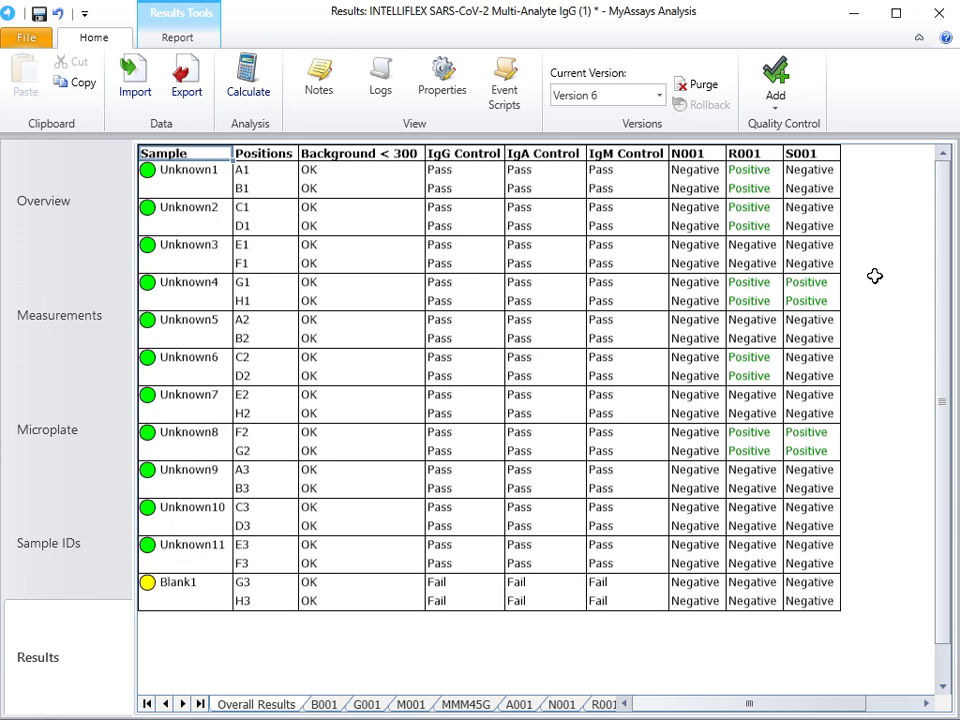
Step: Change the Threshold macro's value to 100 in the assay XML, apply it and recalculate the results
click(442, 82)
click(858, 173)
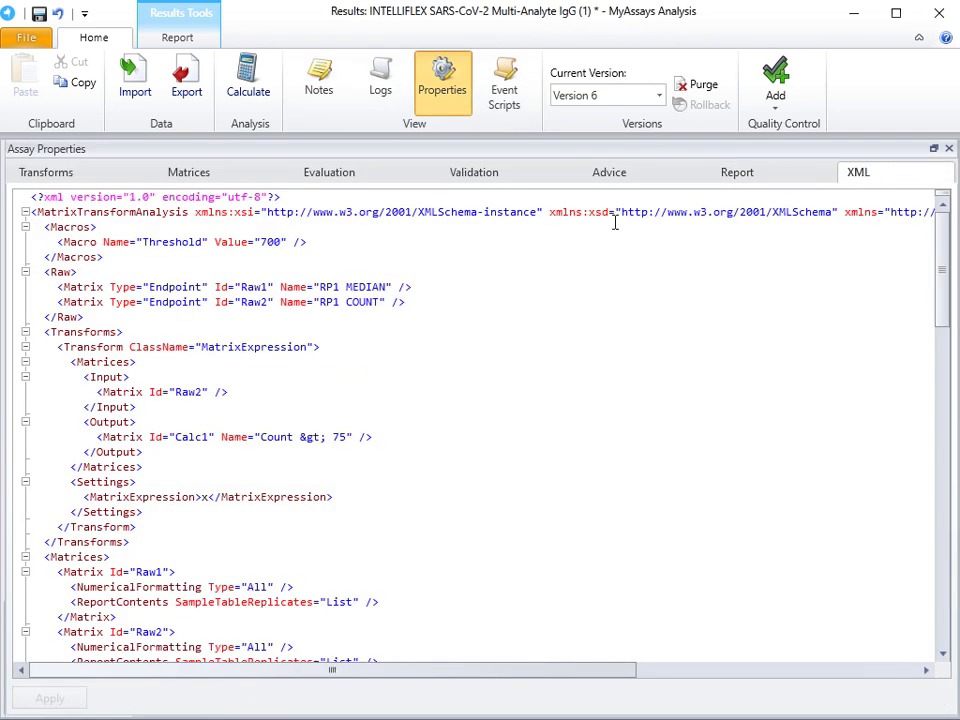
click(266, 241)
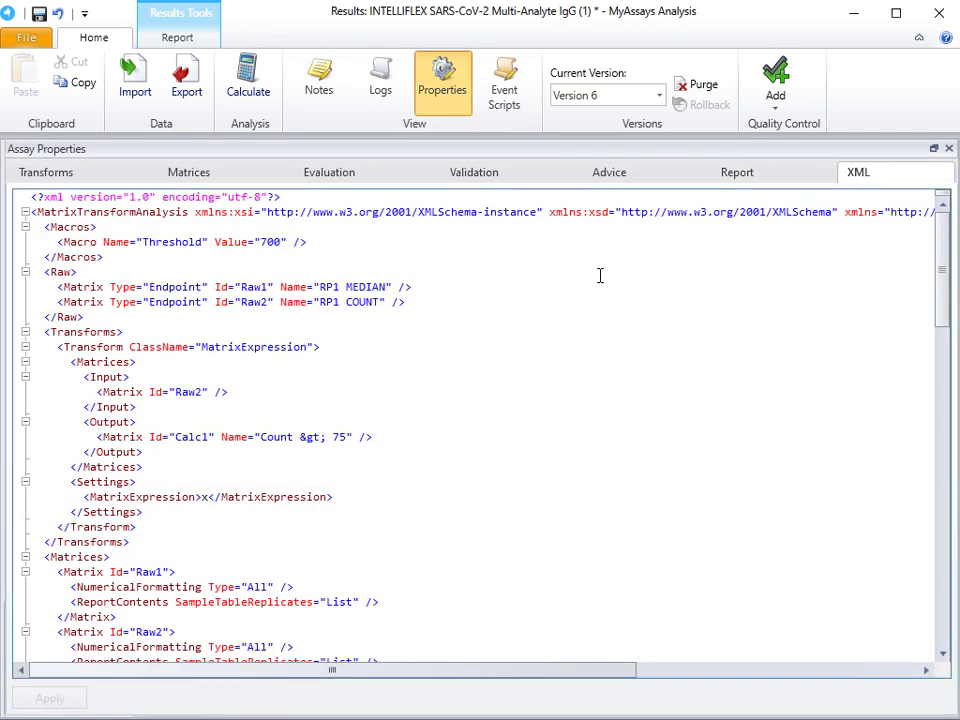
key(BackSpace)
text(1)
click(30, 697)
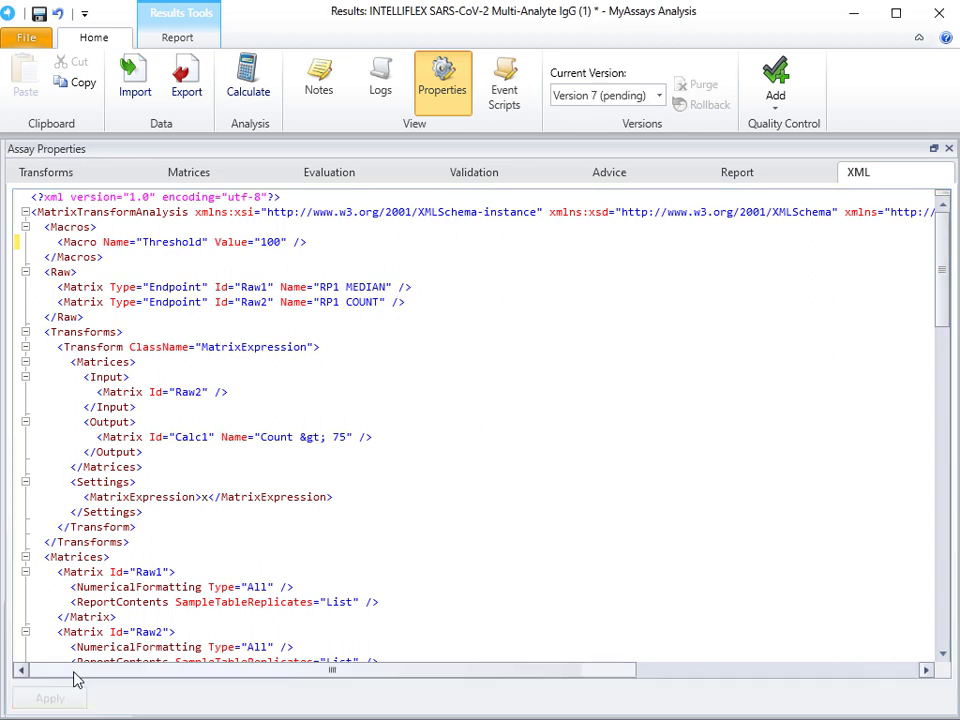
click(448, 82)
click(258, 88)
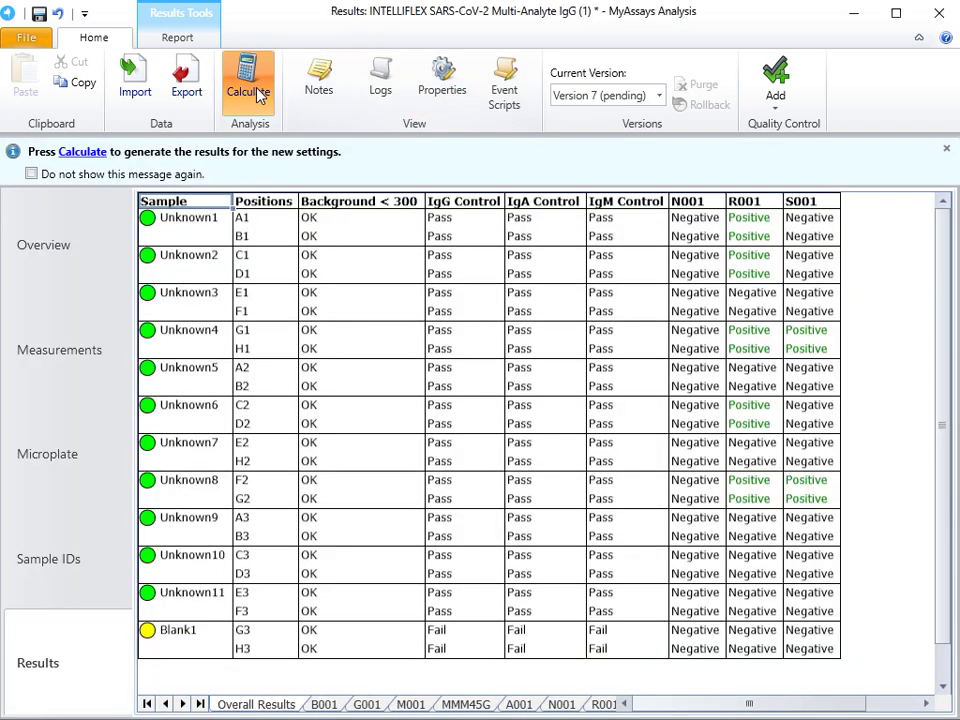